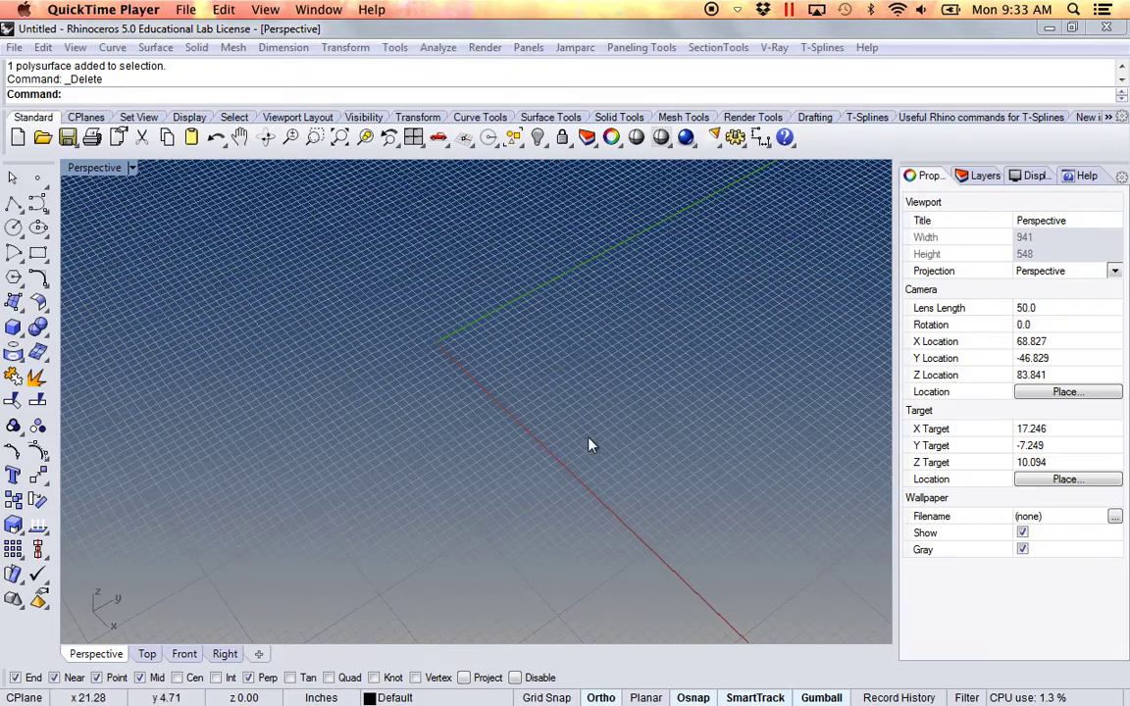
# Create a rectangular box on the ground plane, using its width as the height.
pyautogui.moveTo(547, 416); pyautogui.dragTo(461, 502, button='right')
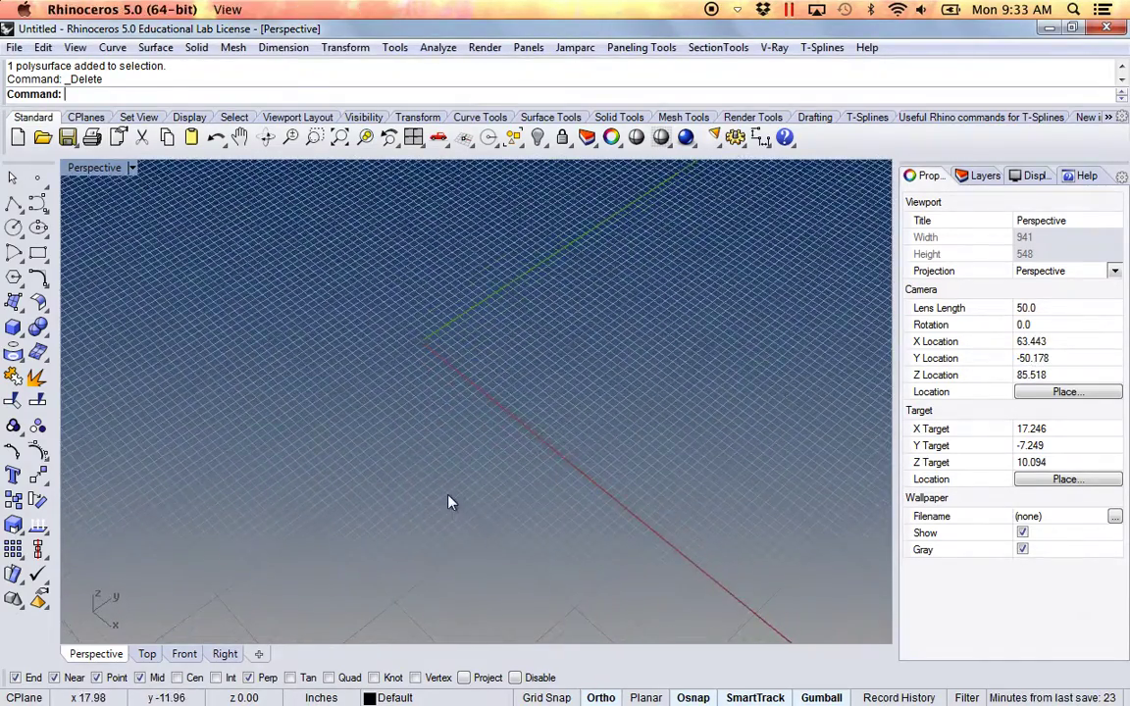
pyautogui.keyDown('shift'); pyautogui.moveTo(478, 457); pyautogui.dragTo(510, 396, button='right'); pyautogui.keyUp('shift')
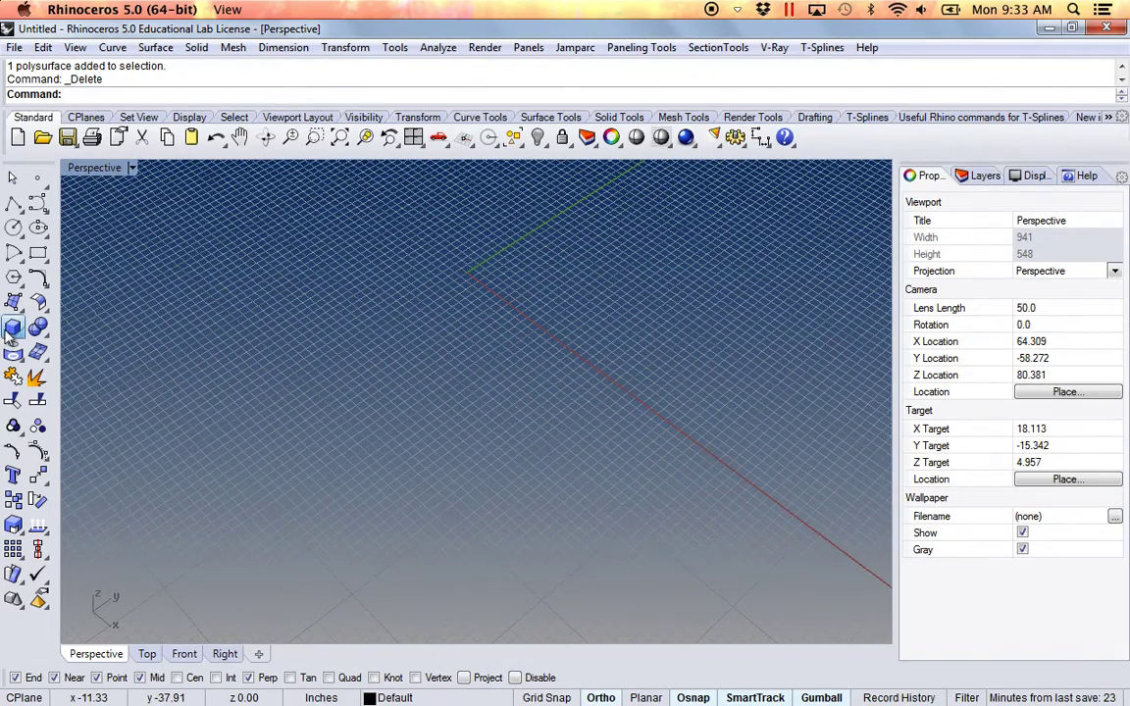
pyautogui.click(9, 330)
pyautogui.click(305, 567)
pyautogui.click(615, 492)
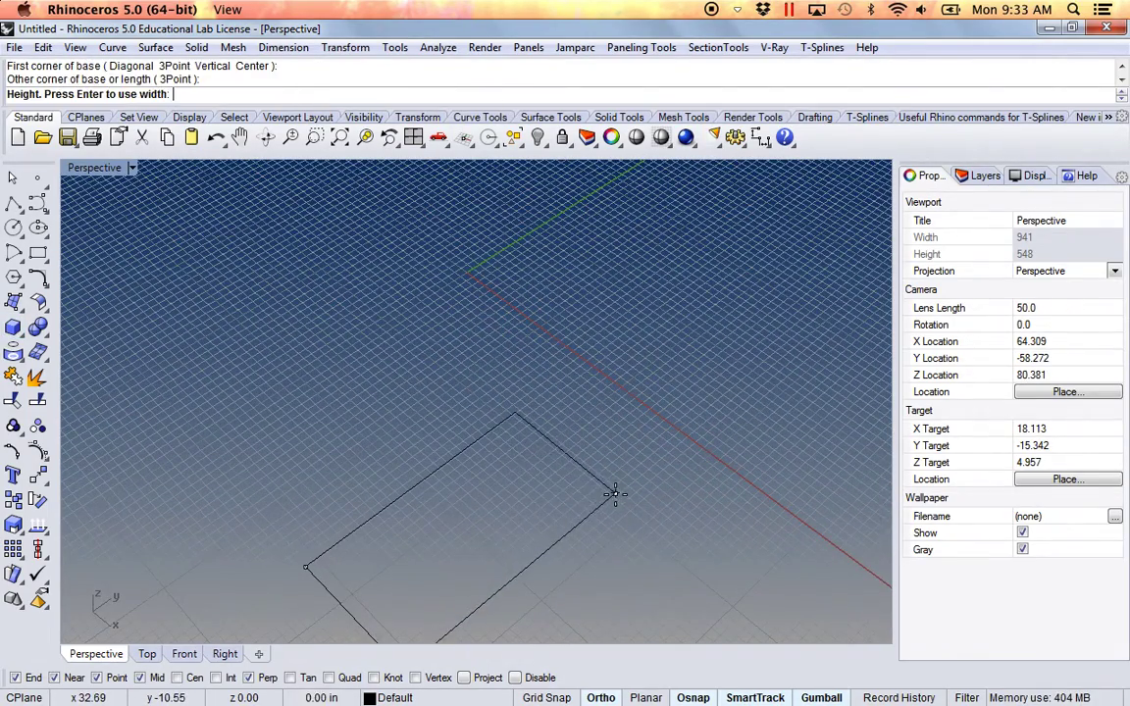
pyautogui.press('Return')
pyautogui.keyDown('shift'); pyautogui.moveTo(567, 429); pyautogui.dragTo(552, 417, button='right'); pyautogui.keyUp('shift')
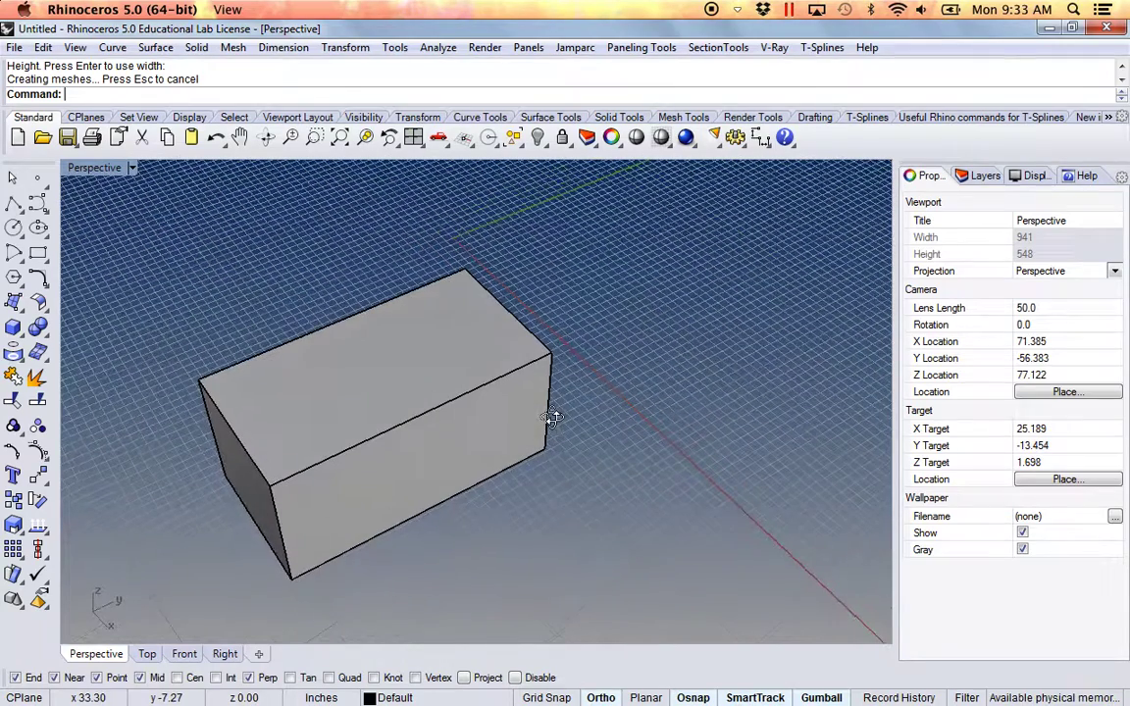
# Explode the box into separate surfaces and delete its top face.
pyautogui.click(359, 410)
pyautogui.click(37, 379)
pyautogui.click(363, 413)
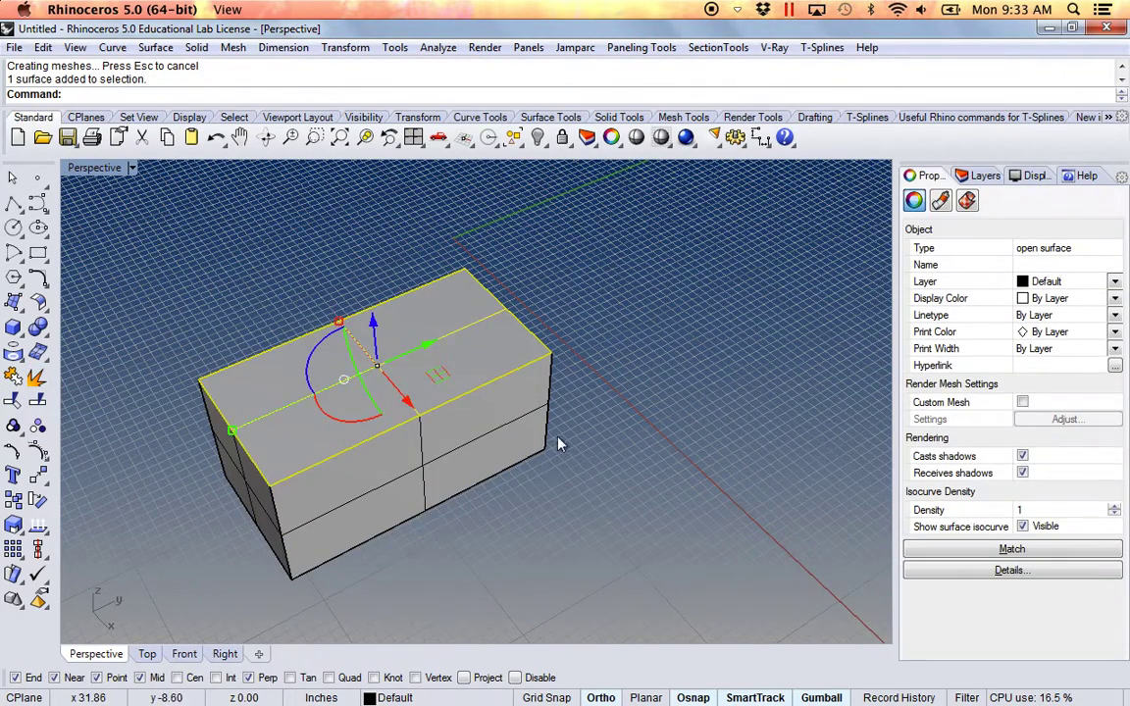
pyautogui.press('Delete')
pyautogui.moveTo(631, 506); pyautogui.dragTo(582, 492, button='right')
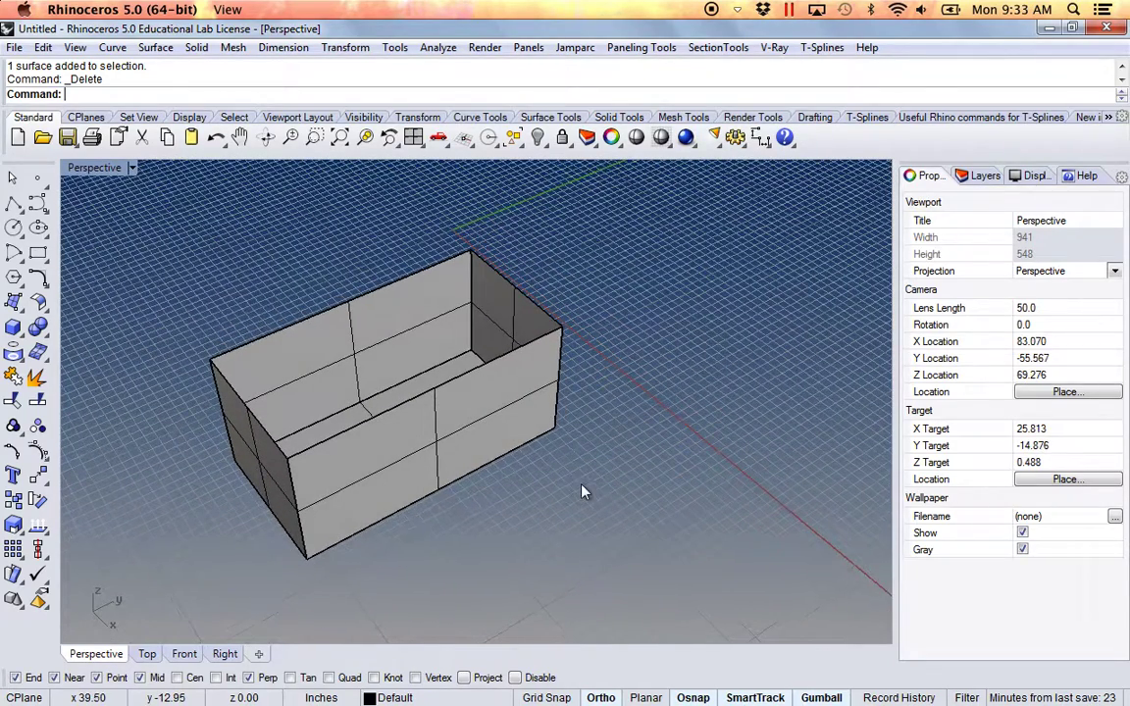
# Rotate the front long wall in 3D about its bottom edge until it lies flat outward on the ground plane.
pyautogui.rightClick(39, 479)
pyautogui.click(453, 452)
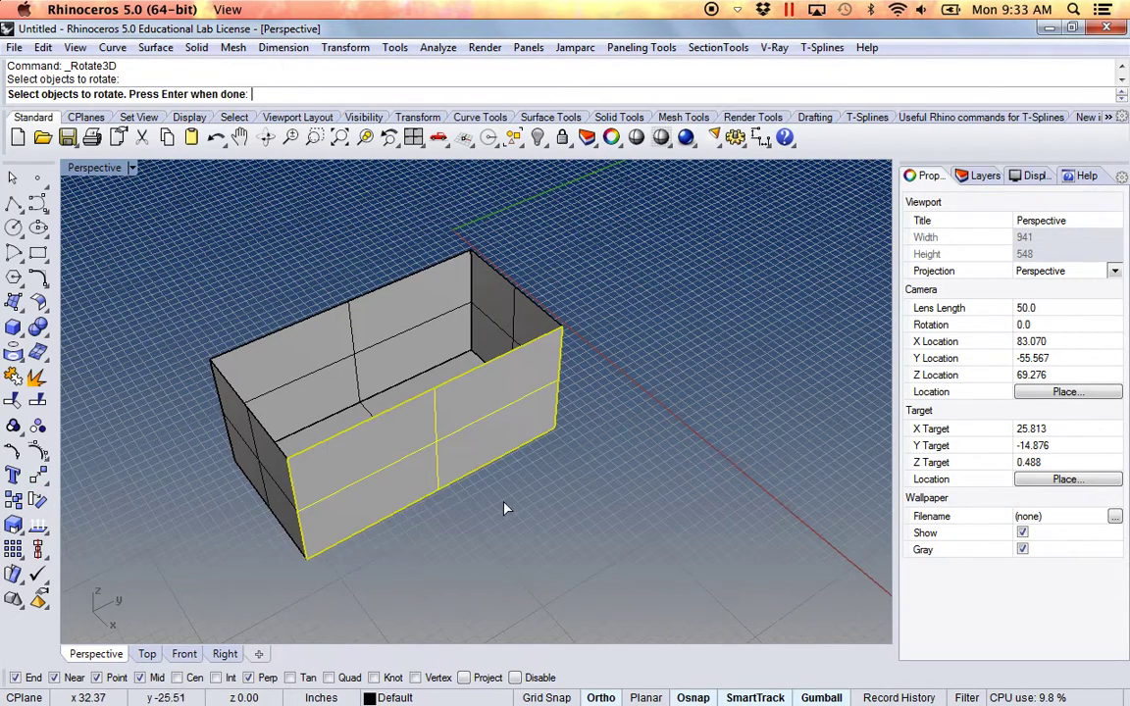
pyautogui.press('Return')
pyautogui.click(305, 558)
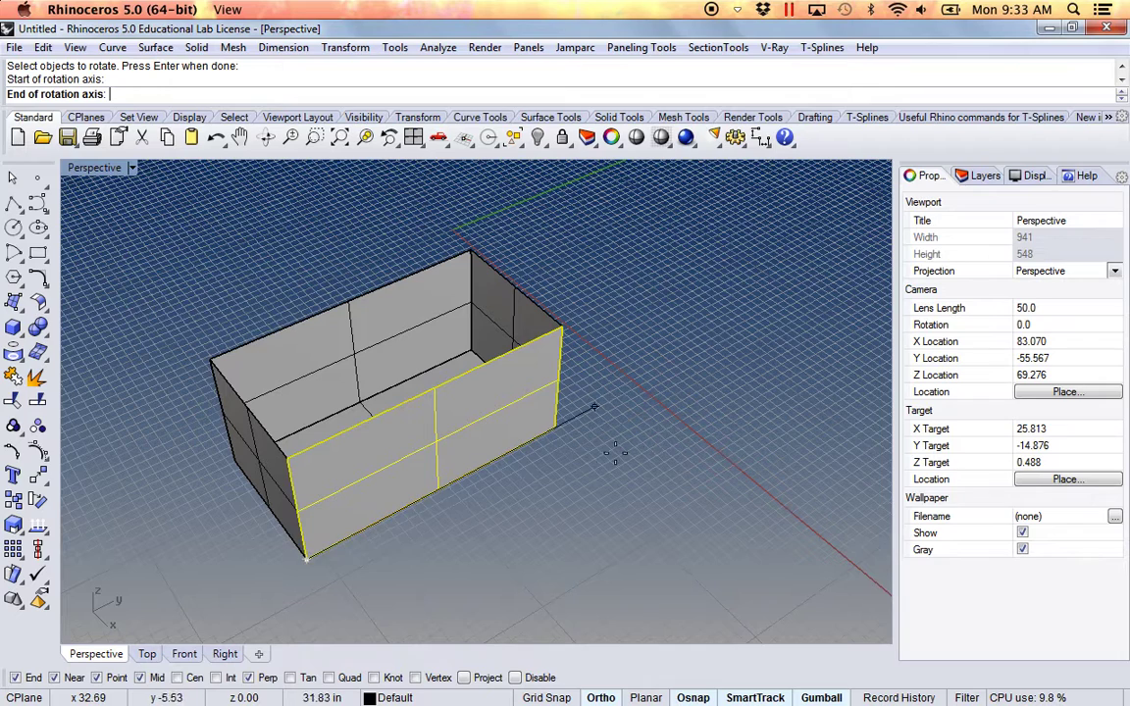
pyautogui.click(554, 428)
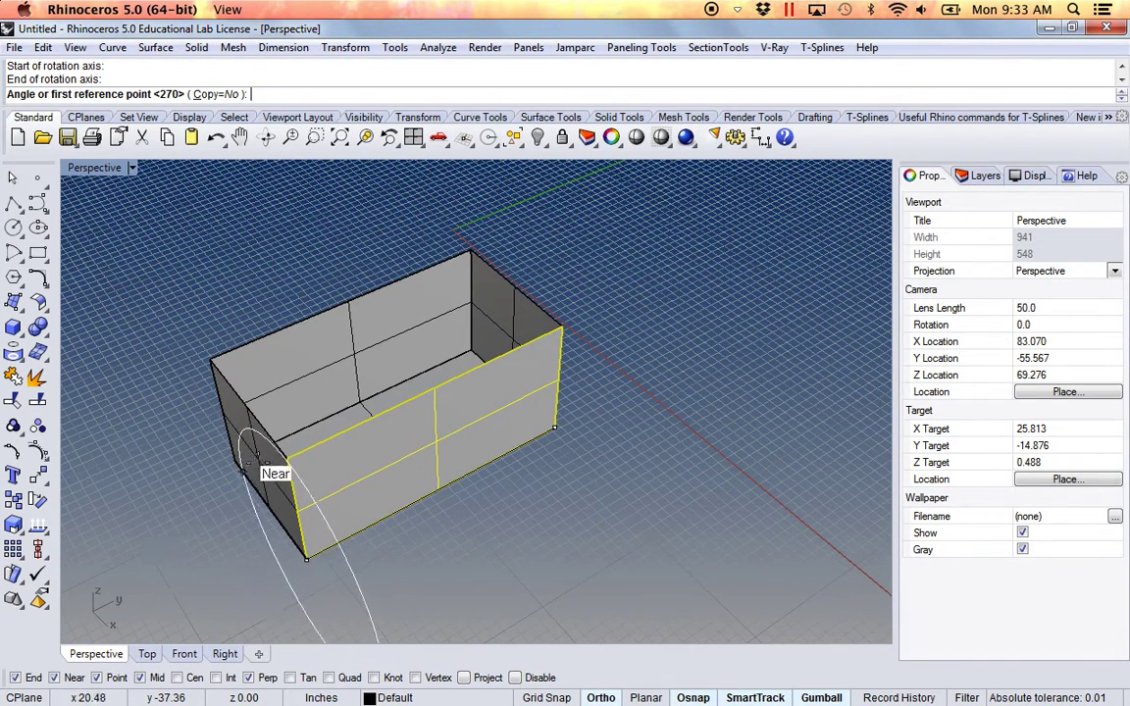
pyautogui.click(299, 463)
pyautogui.click(455, 590)
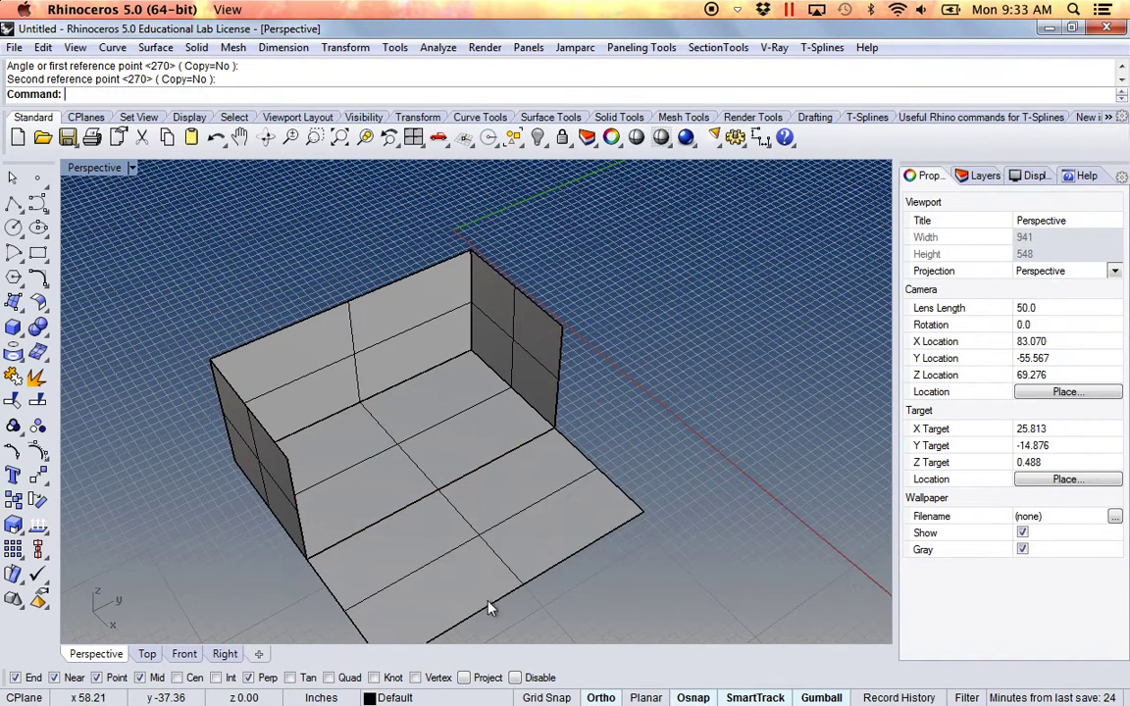
# Rotate the short end wall beside the red axis outward about its bottom edge until it lies flat.
pyautogui.click(564, 364)
pyautogui.press('Return')
pyautogui.click(554, 428)
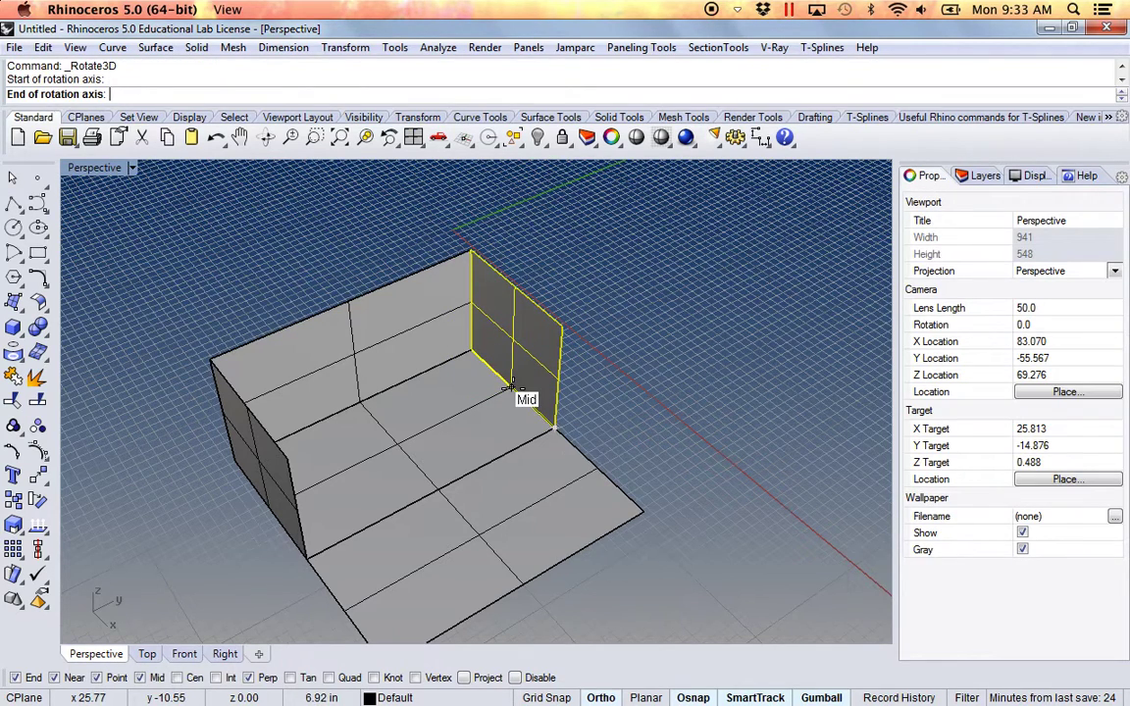
pyautogui.click(471, 350)
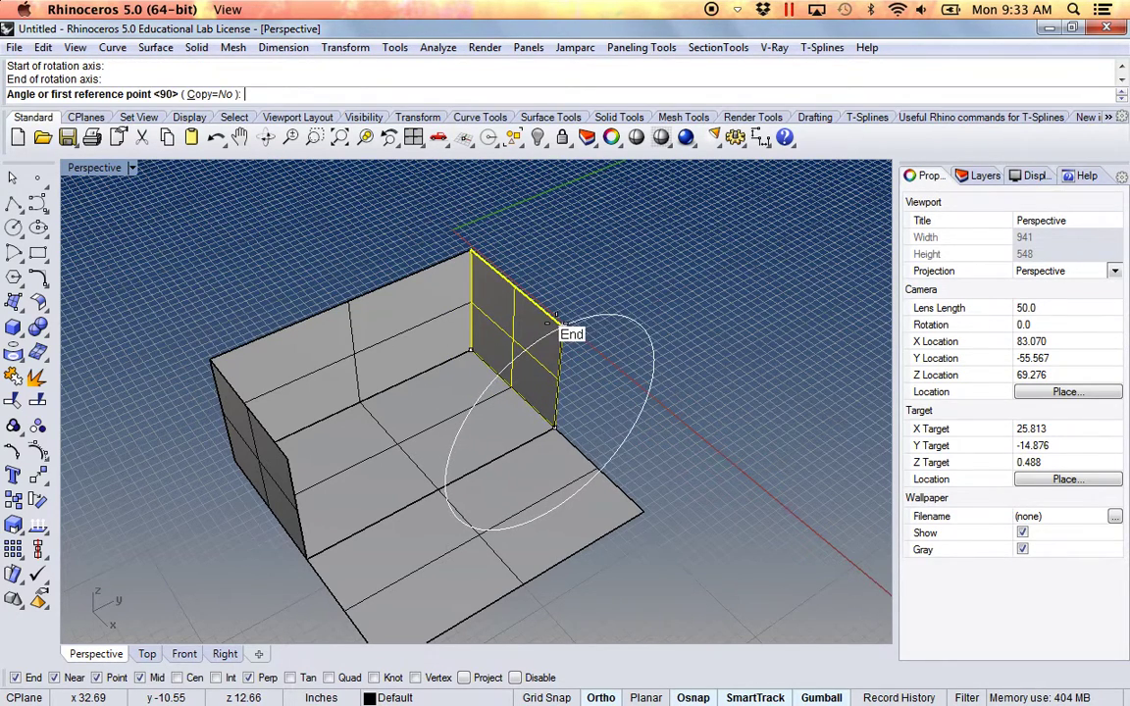
pyautogui.click(558, 323)
pyautogui.click(665, 368)
# Rotate the rear long wall outward about its bottom edge so that it lies flat.
pyautogui.click(471, 300)
pyautogui.press('Return')
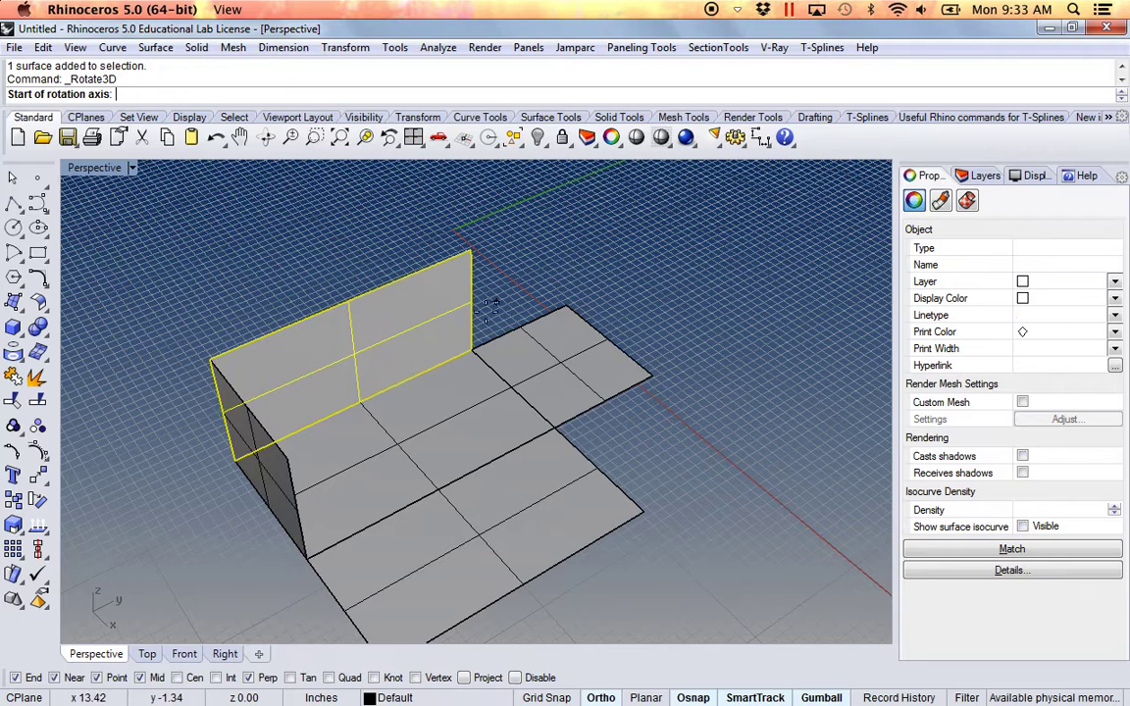
pyautogui.click(471, 350)
pyautogui.click(234, 457)
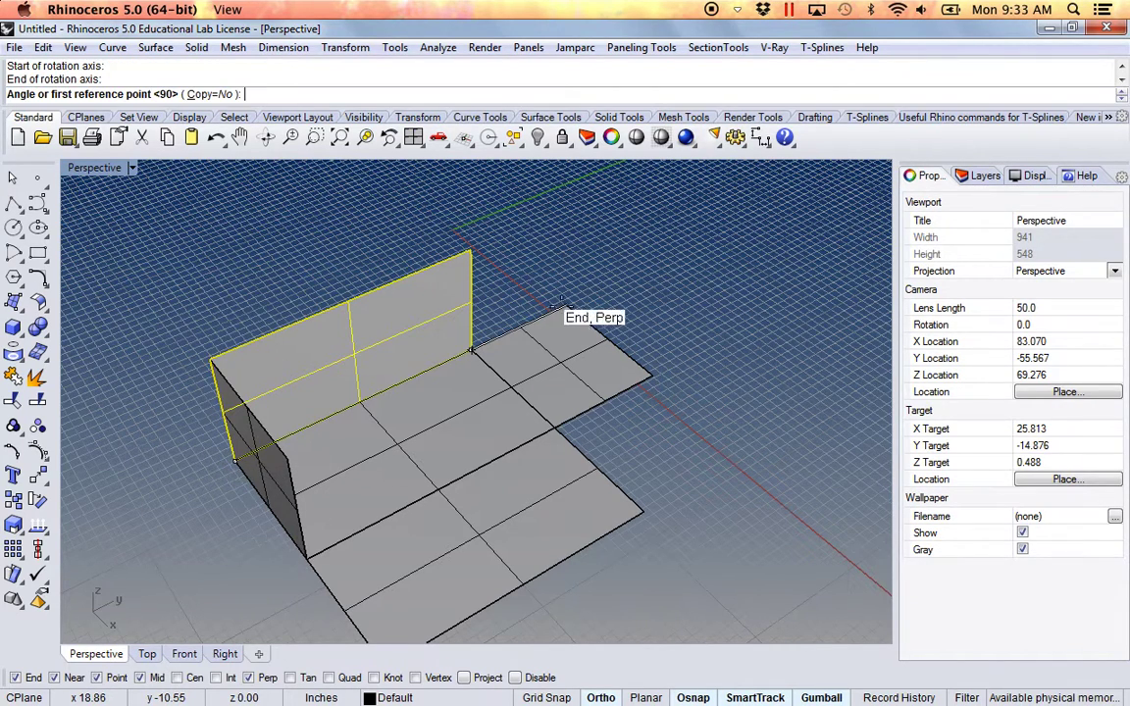
pyautogui.click(470, 253)
pyautogui.click(394, 226)
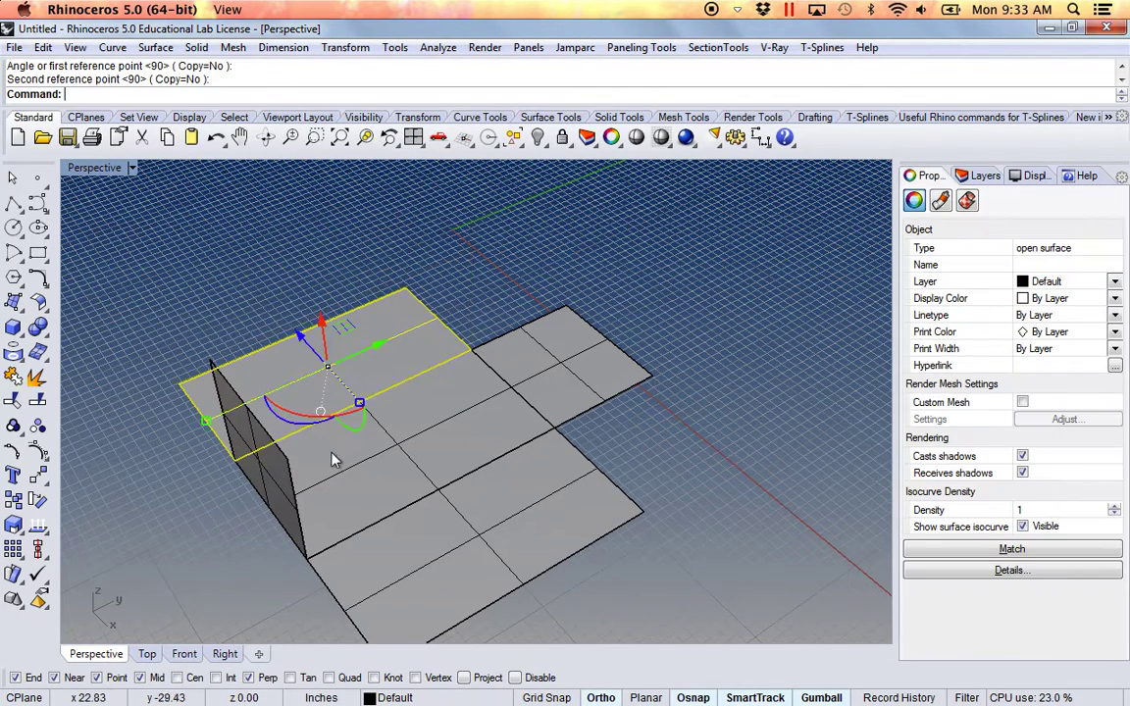
# Rotate the last standing end wall outward about its bottom edge to complete the flat cross-shaped layout.
pyautogui.click(263, 436)
pyautogui.press('Return')
pyautogui.click(310, 485)
pyautogui.click(235, 461)
pyautogui.click(287, 457)
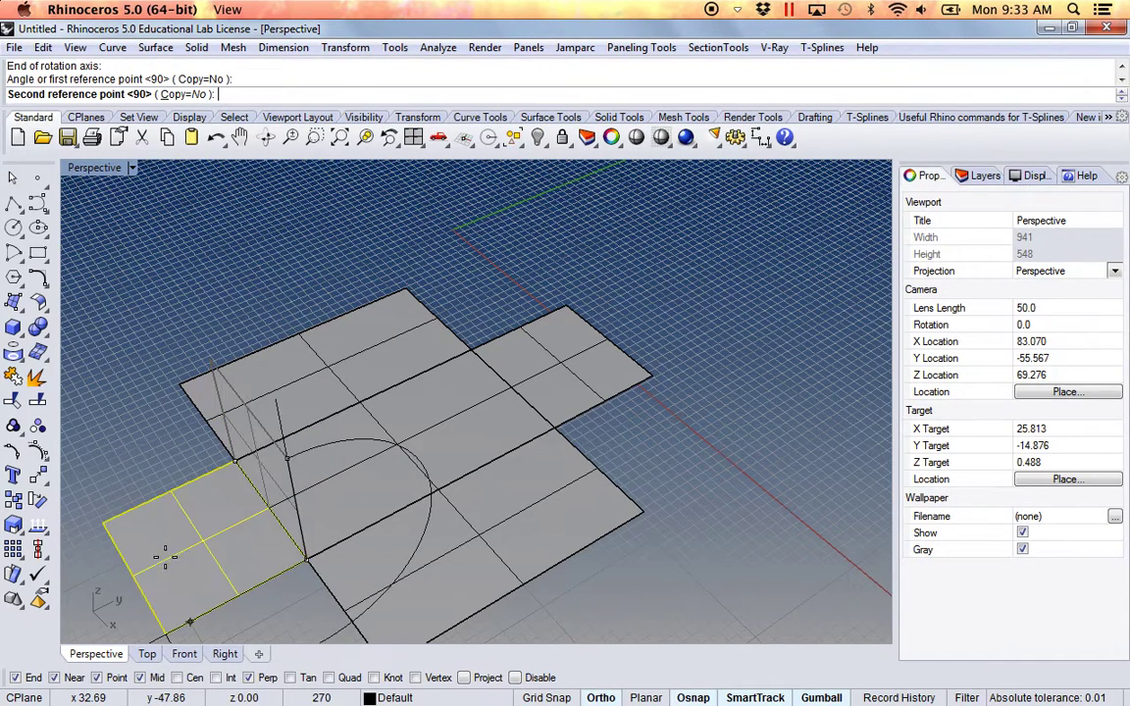
pyautogui.click(165, 558)
pyautogui.click(164, 468)
# Select all the unfolded surfaces and delete them.
pyautogui.keyDown('shift'); pyautogui.moveTo(328, 503); pyautogui.dragTo(364, 445, button='right'); pyautogui.keyUp('shift')
pyautogui.moveTo(539, 432); pyautogui.dragTo(549, 561, button='right')
pyautogui.scroll(-6, 508, 456)
pyautogui.hotkey('ctrl', 'a')
pyautogui.press('Delete')
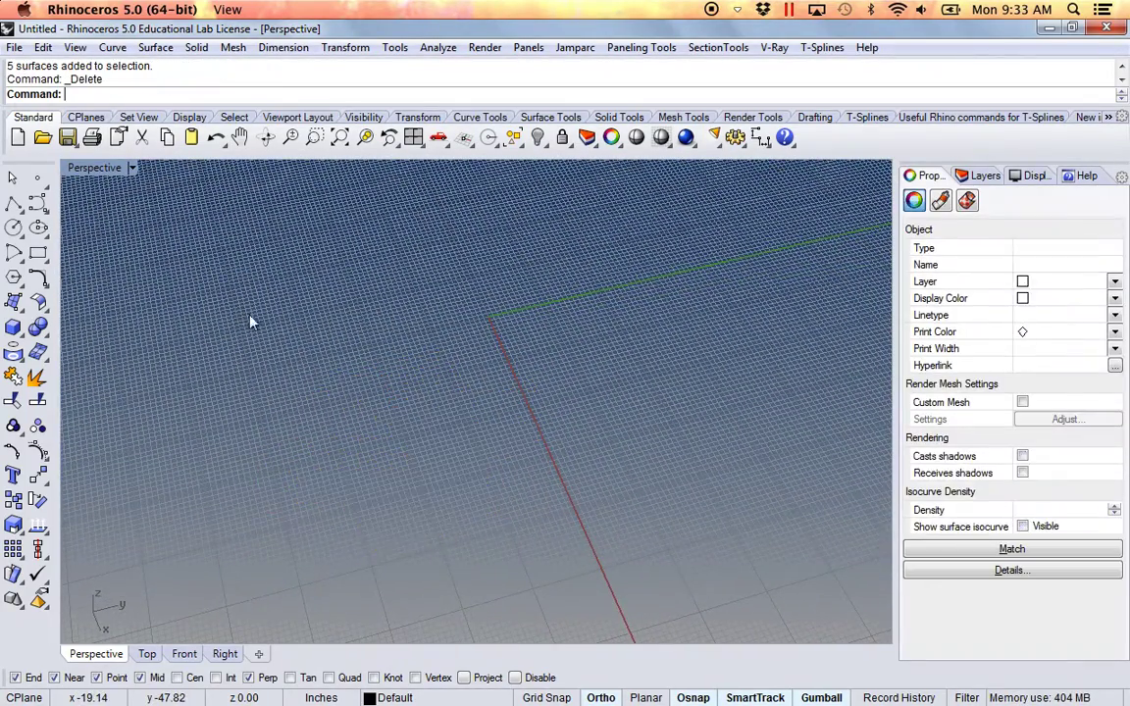
# Launch Grasshopper and enlarge its window to fill the screen.
pyautogui.write('G')
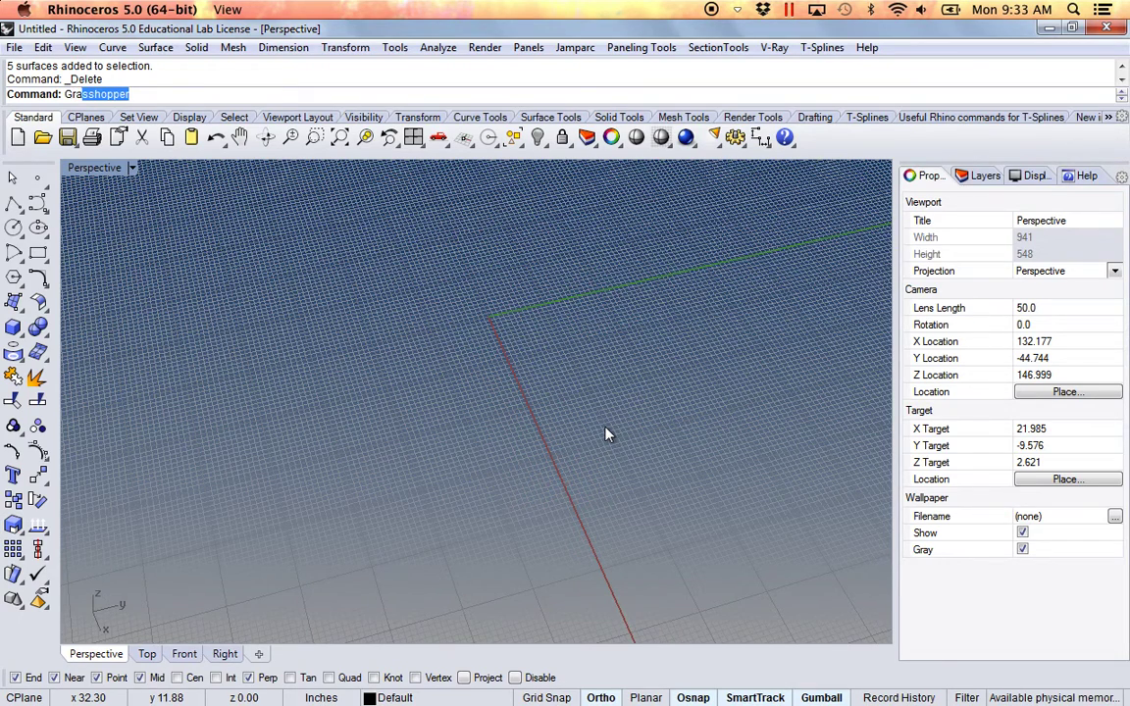
pyautogui.write('ra')
pyautogui.press('Return')
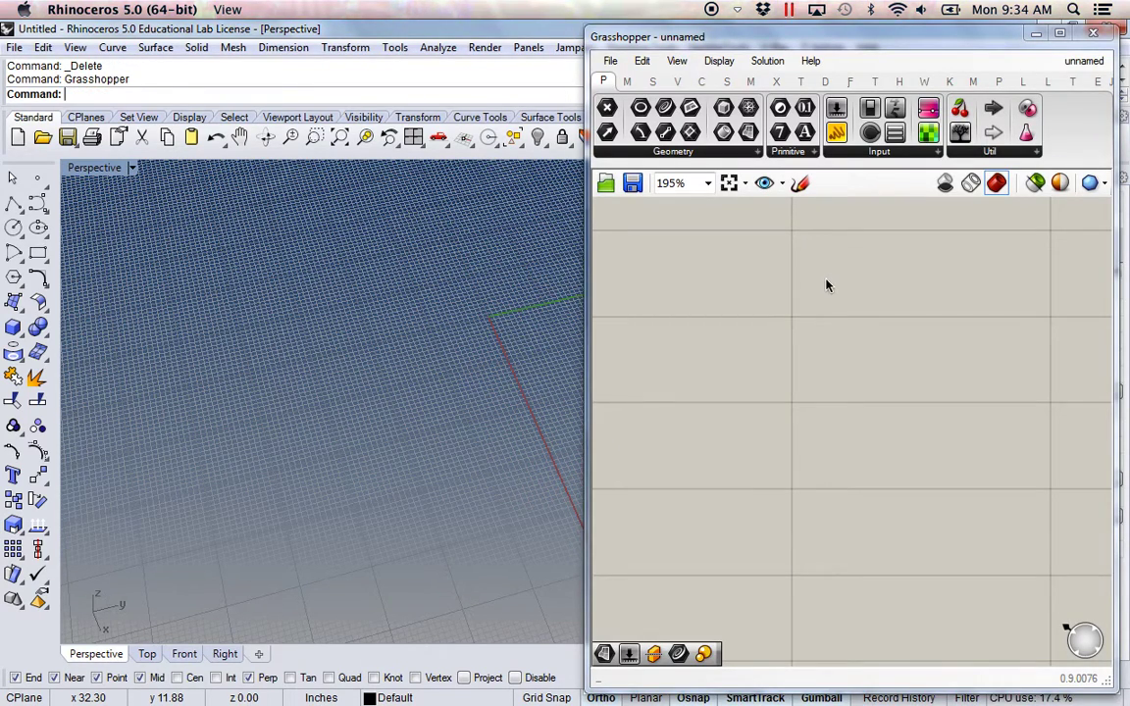
pyautogui.click(874, 82)
pyautogui.click(900, 82)
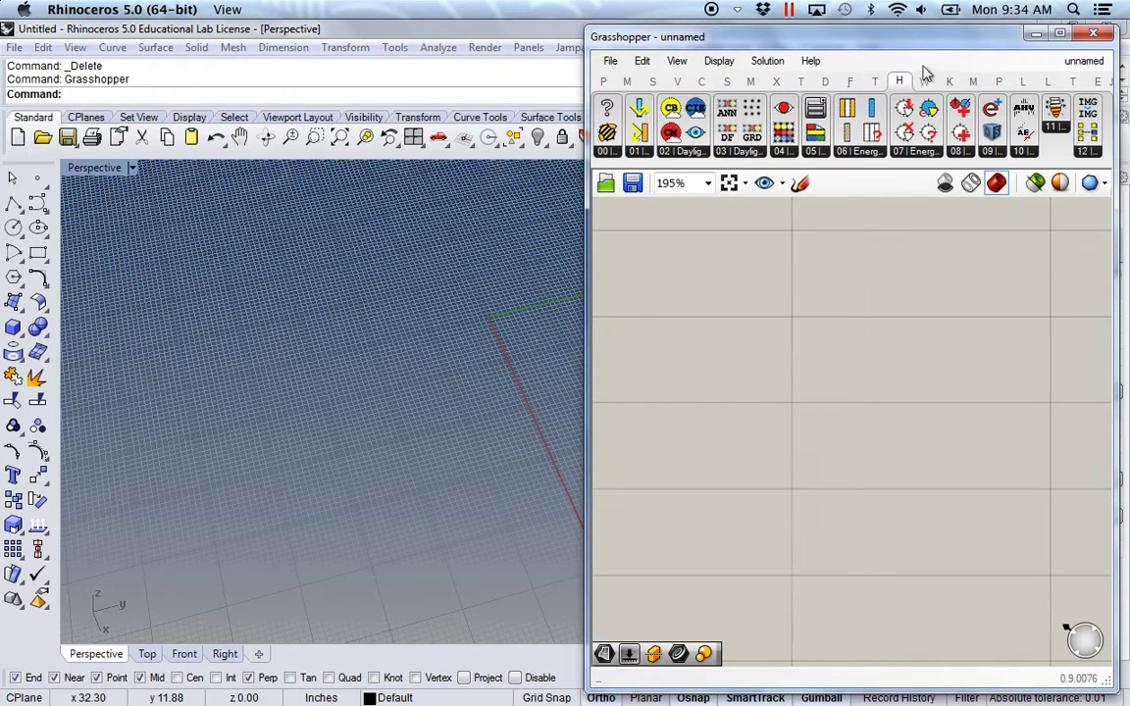
pyautogui.moveTo(950, 43); pyautogui.dragTo(883, 16)
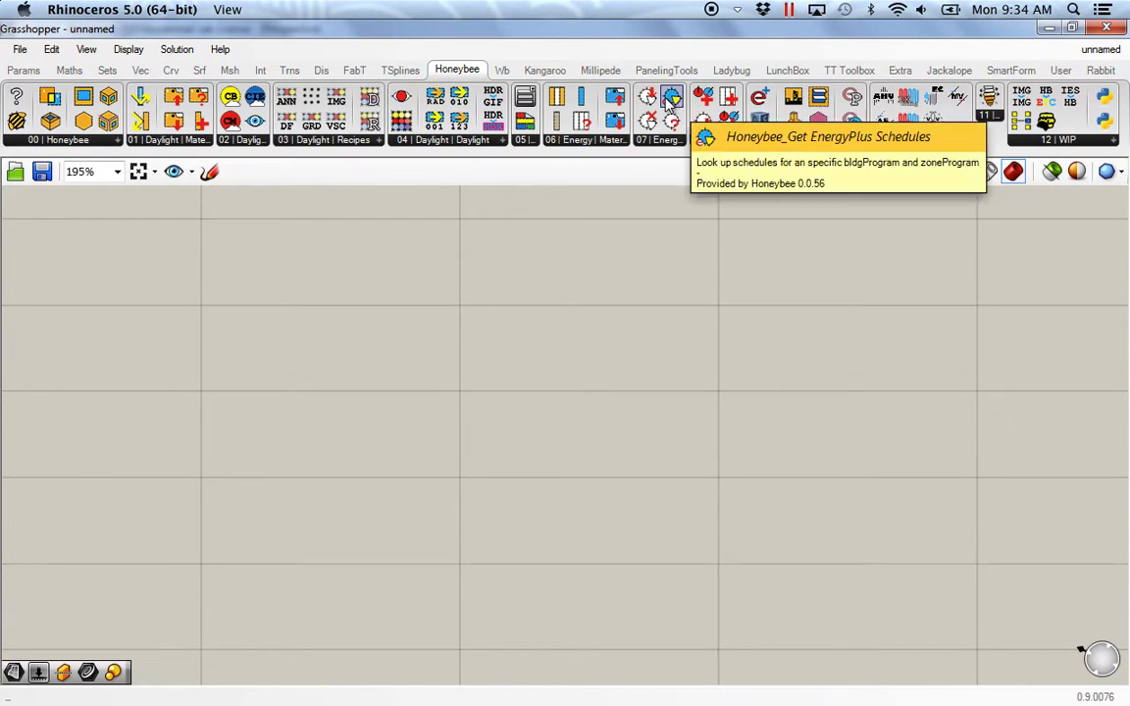
# Place the blickfeld7 Unroll component on the canvas and set the Grasshopper window back beside the Rhino viewport.
pyautogui.click(353, 70)
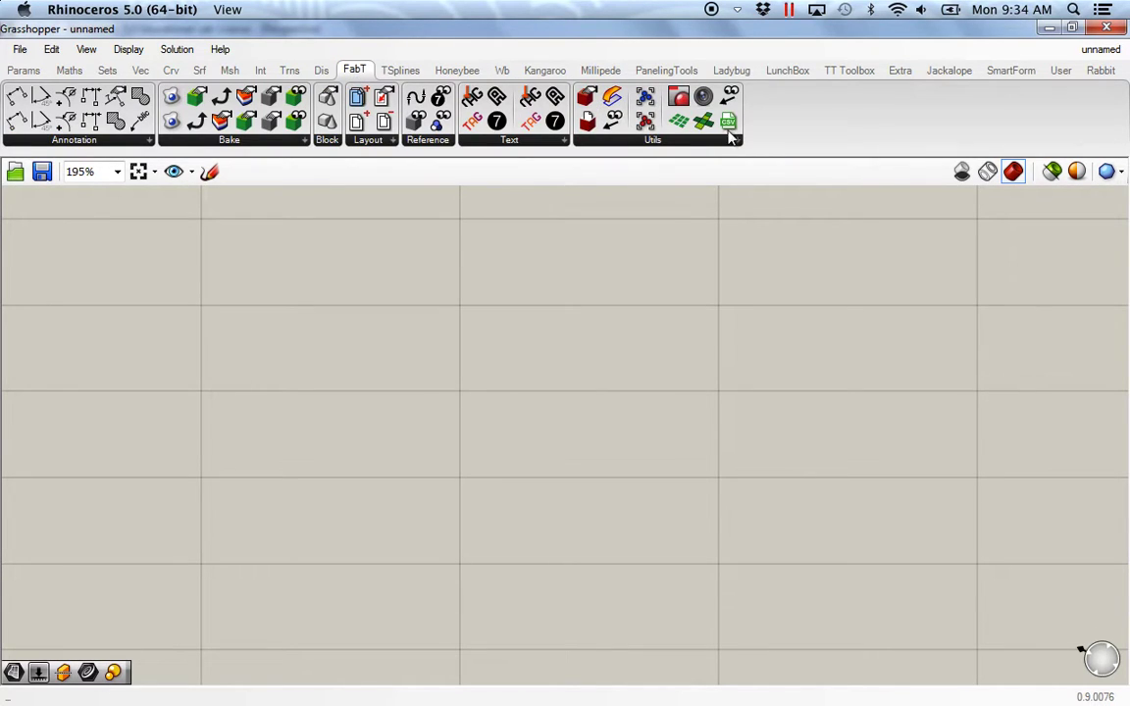
pyautogui.click(737, 141)
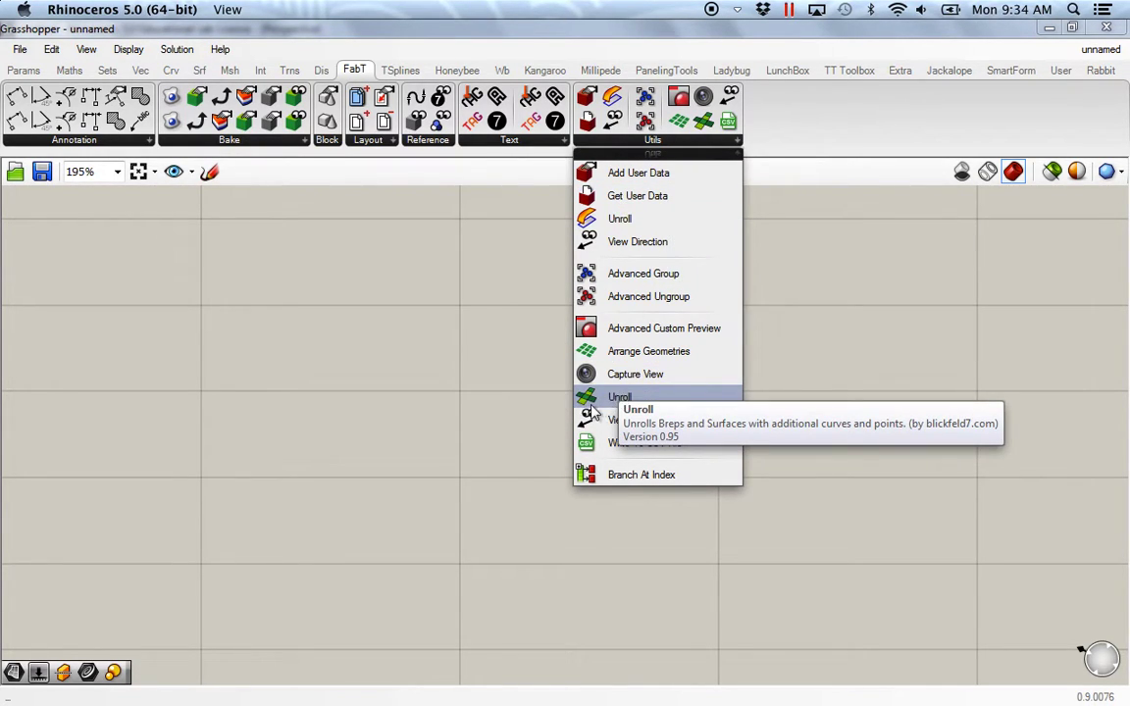
pyautogui.moveTo(587, 400); pyautogui.dragTo(670, 410)
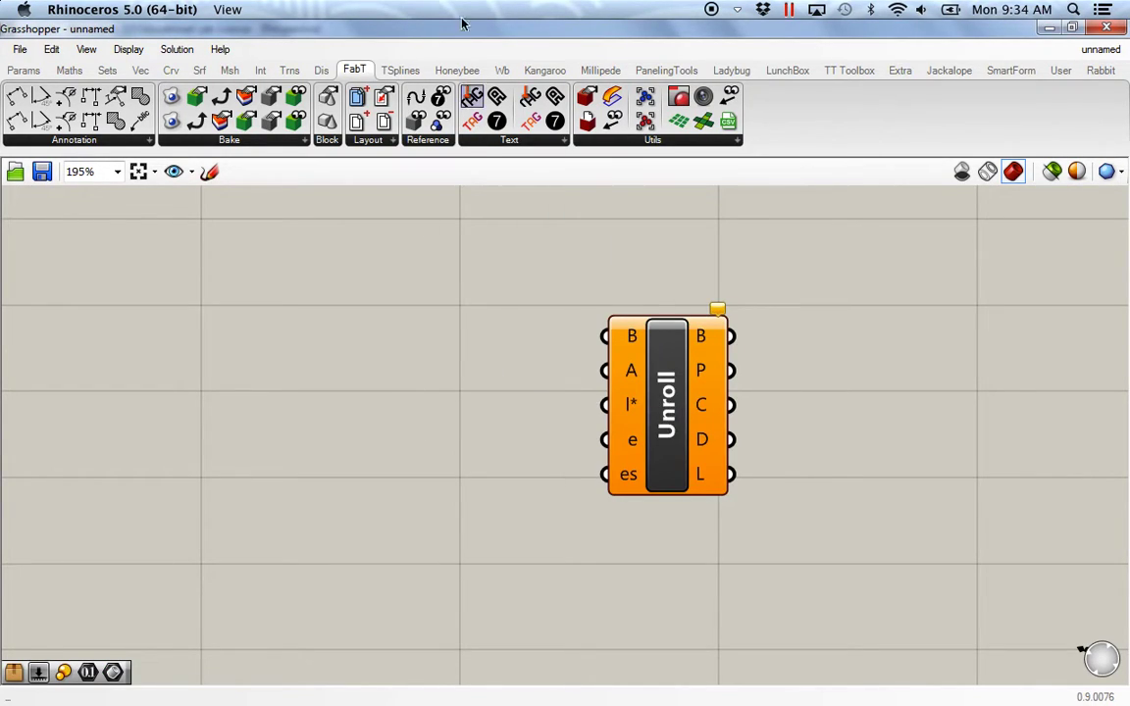
pyautogui.moveTo(437, 40); pyautogui.dragTo(852, 43)
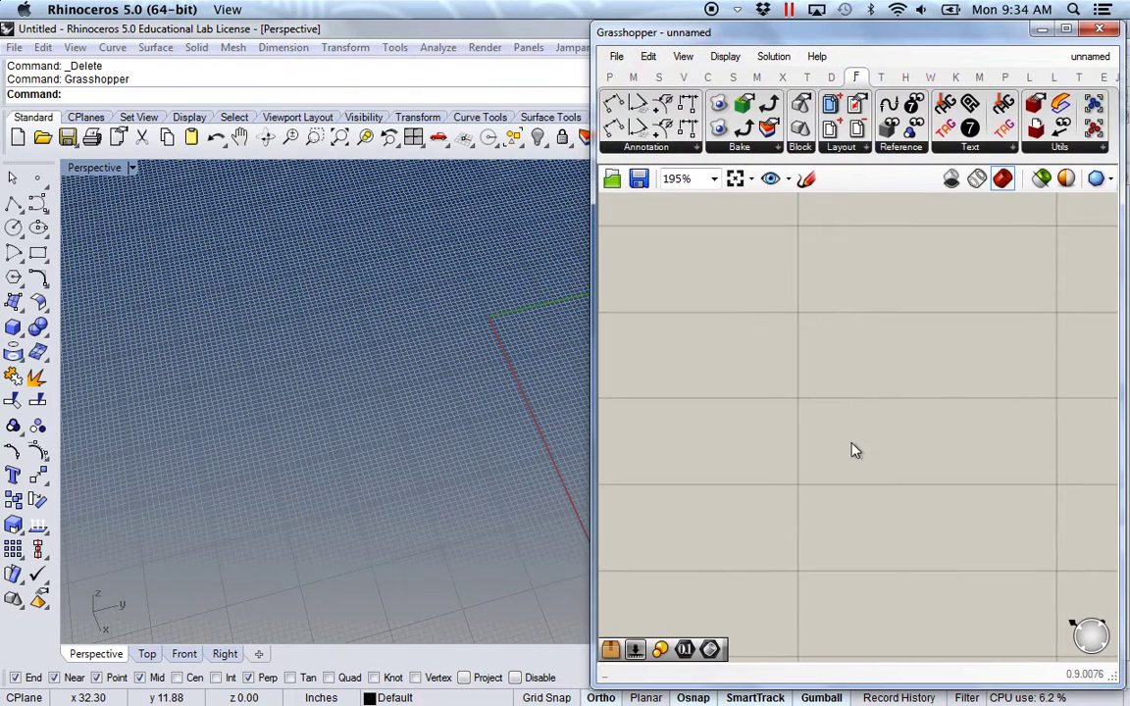
pyautogui.moveTo(1003, 390); pyautogui.dragTo(829, 399, button='right')
pyautogui.moveTo(1053, 384); pyautogui.dragTo(904, 339, button='right')
# Create a new rectangular box on the ground plane in the Rhino perspective view.
pyautogui.moveTo(463, 439); pyautogui.dragTo(346, 427, button='right')
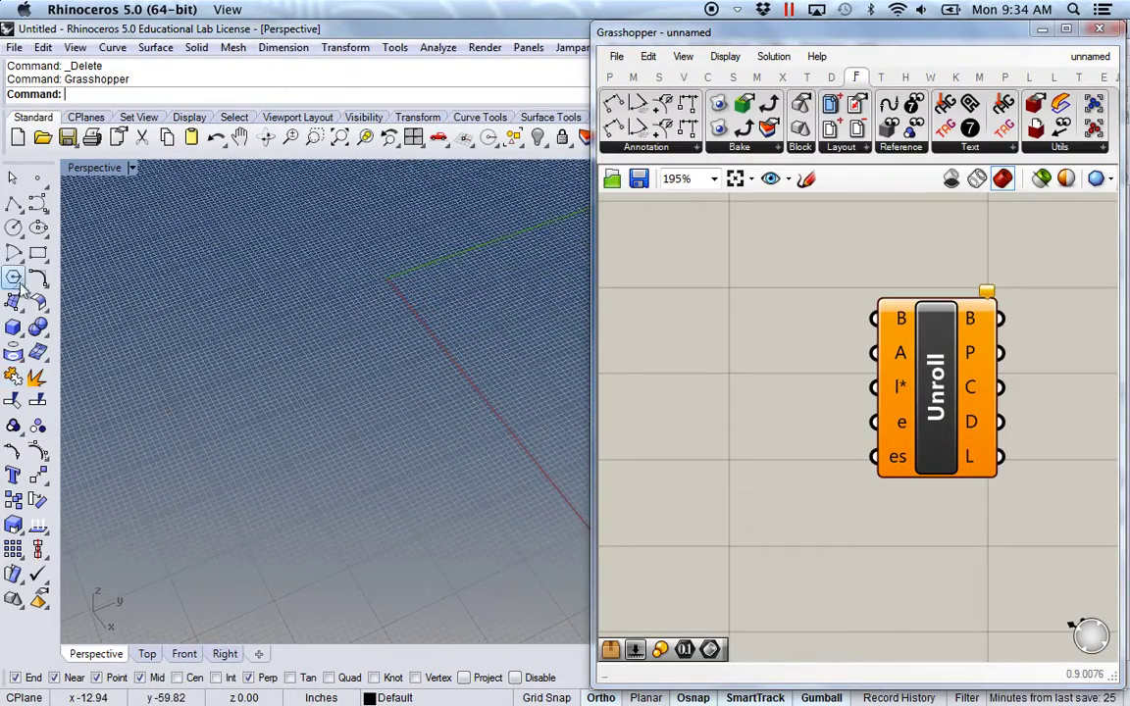
pyautogui.click(11, 330)
pyautogui.click(335, 517)
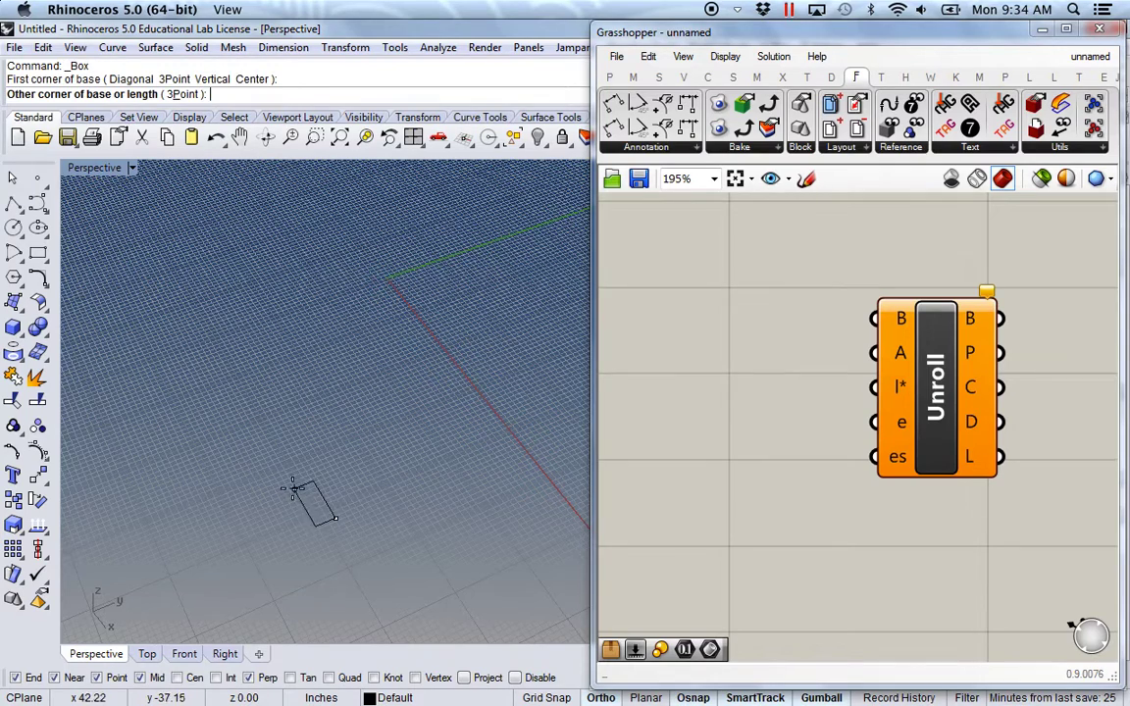
pyautogui.click(191, 449)
pyautogui.click(185, 381)
# Explode the new box into separate surfaces and delete its top face.
pyautogui.moveTo(265, 471); pyautogui.dragTo(307, 487, button='right')
pyautogui.click(307, 486)
pyautogui.click(37, 376)
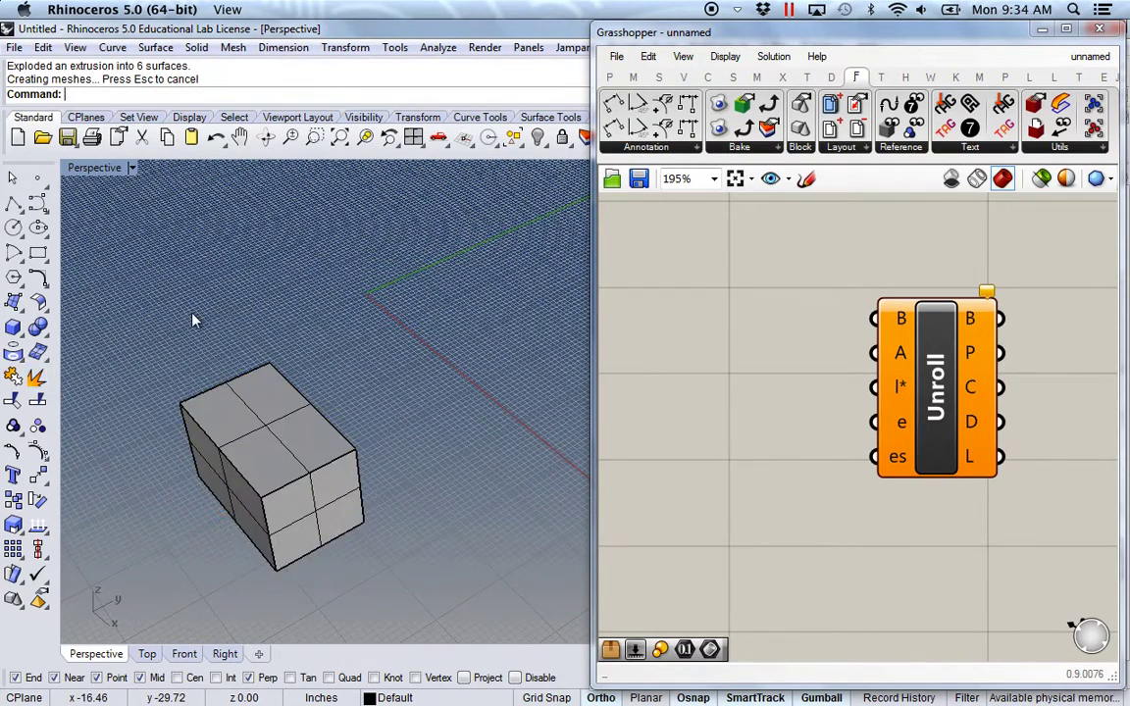
pyautogui.click(258, 422)
pyautogui.press('Delete')
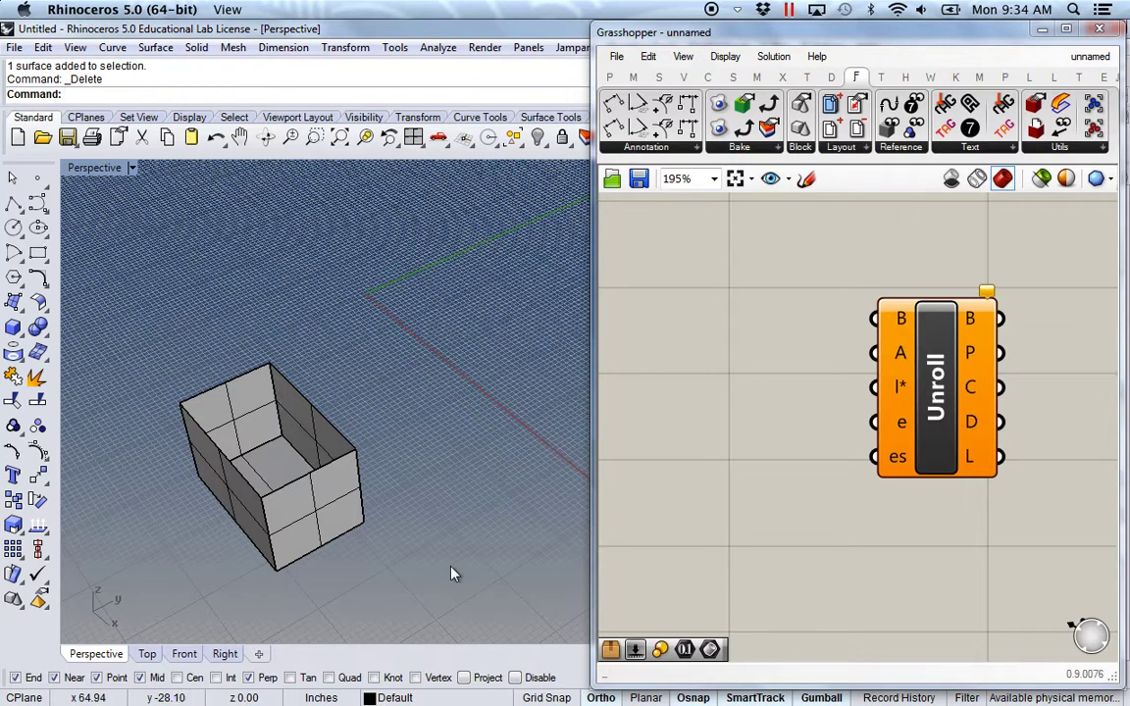
# Join the five remaining box surfaces into one open polysurface and select it.
pyautogui.moveTo(453, 572); pyautogui.dragTo(171, 326)
pyautogui.click(12, 376)
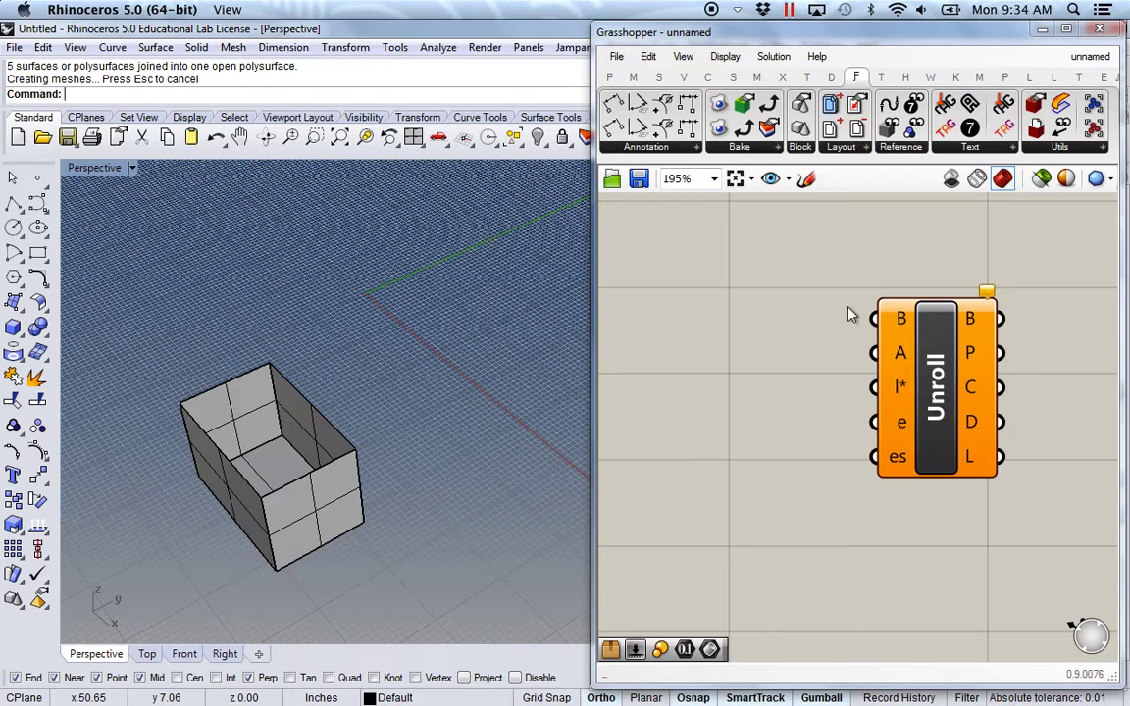
pyautogui.click(287, 509)
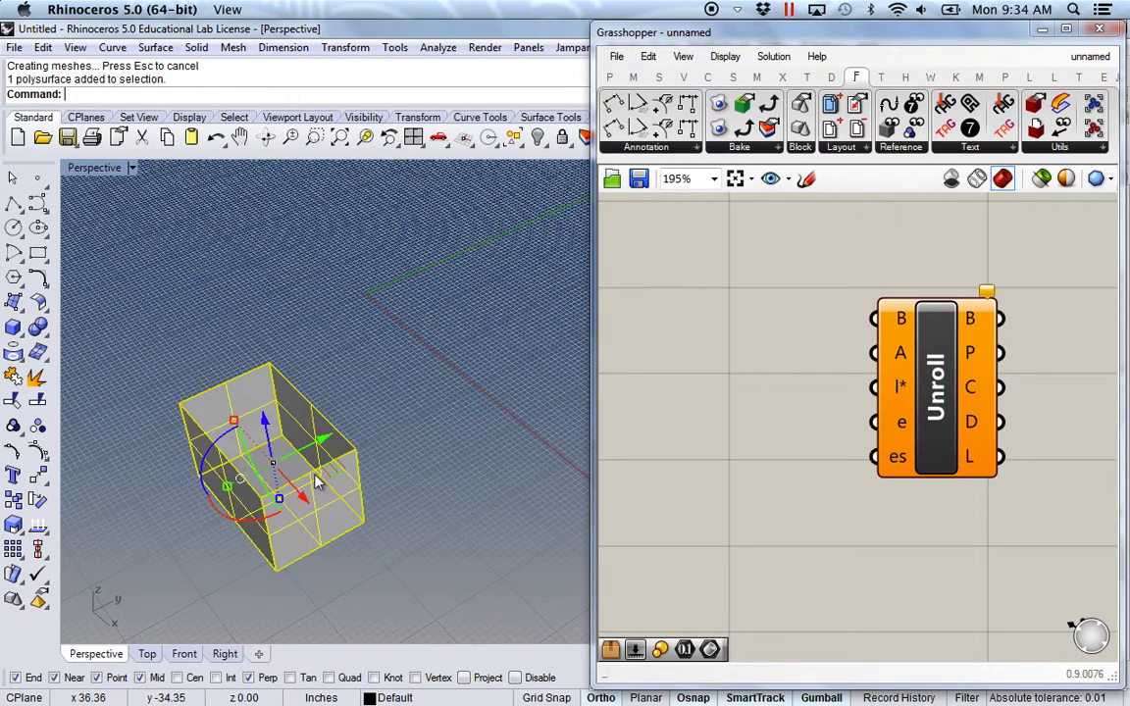
# Add a Brep parameter to the canvas and wire it into the Unroll component's B input.
pyautogui.moveTo(762, 396); pyautogui.dragTo(764, 382, button='right')
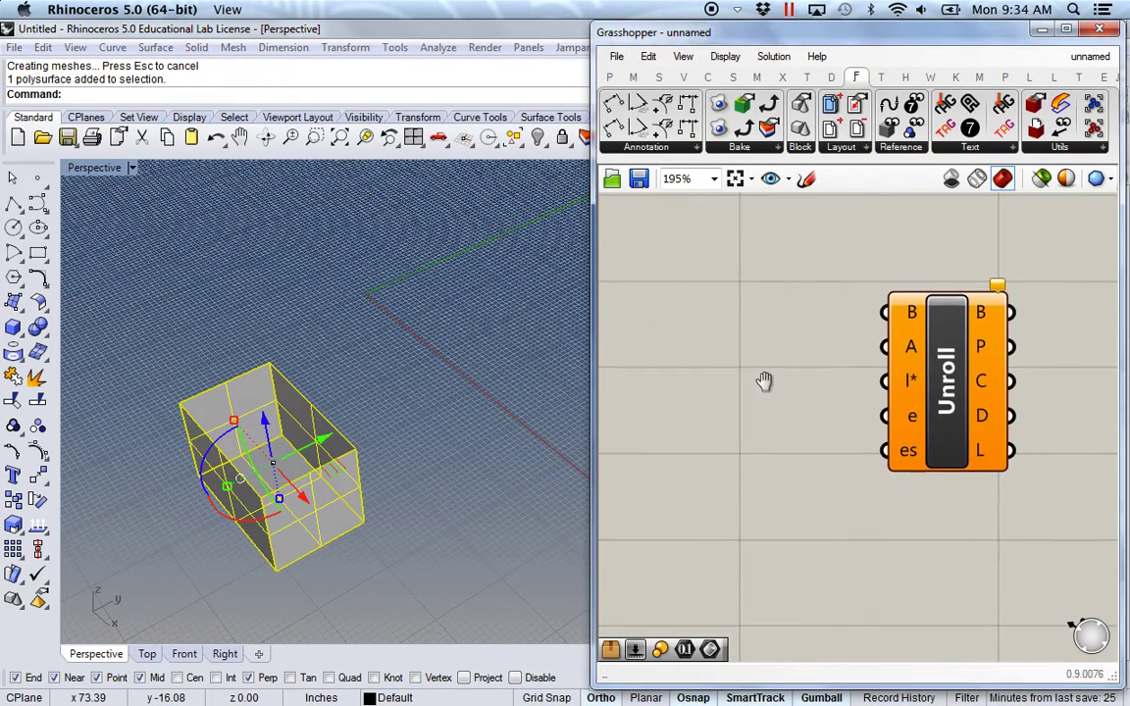
pyautogui.click(608, 77)
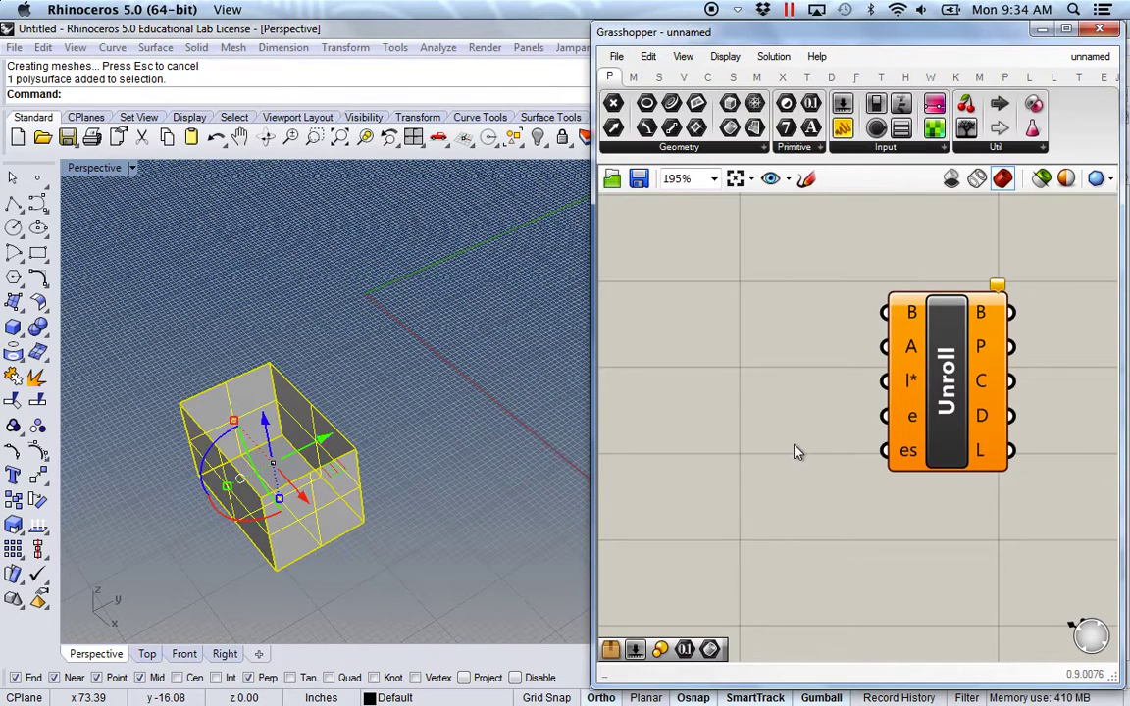
pyautogui.click(552, 439)
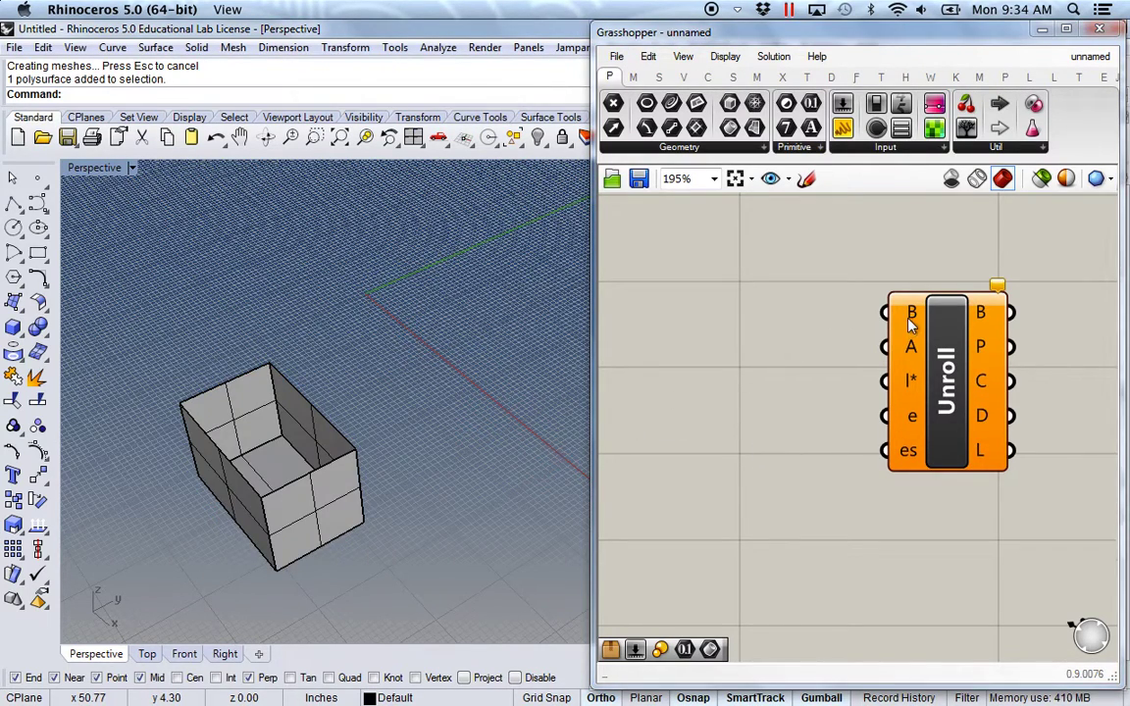
pyautogui.moveTo(911, 315)
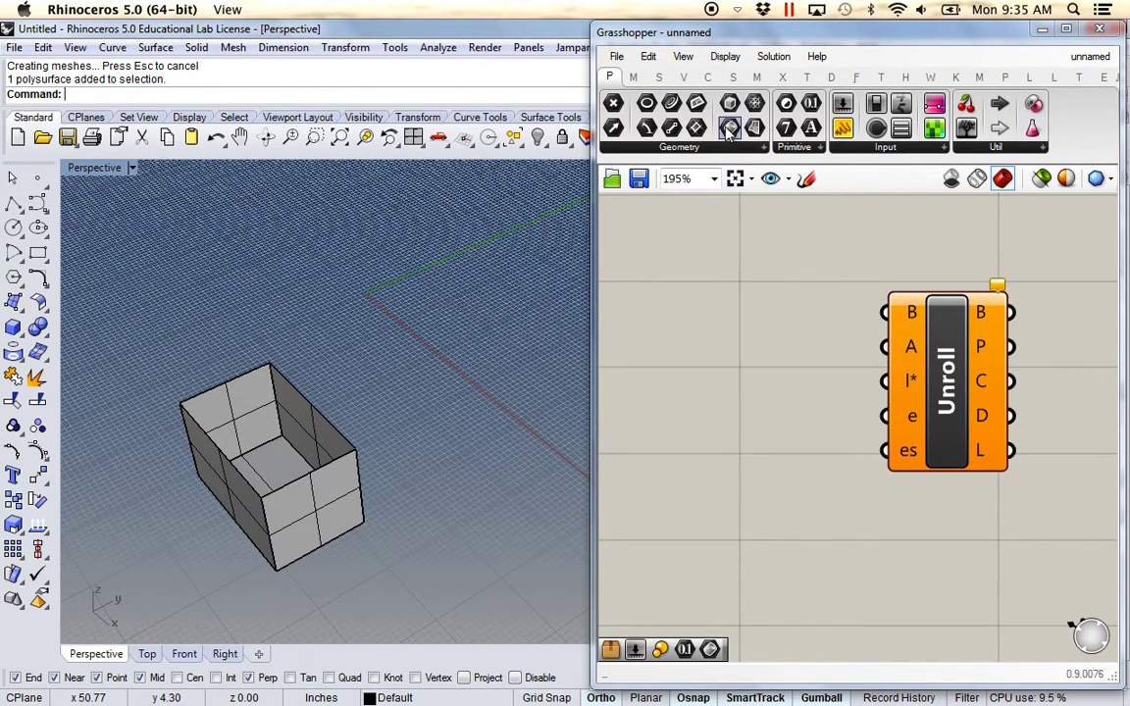
pyautogui.moveTo(748, 312); pyautogui.dragTo(884, 311)
# Reference the open box polysurface from Rhino in the Brep parameter.
pyautogui.rightClick(730, 326)
pyautogui.click(785, 540)
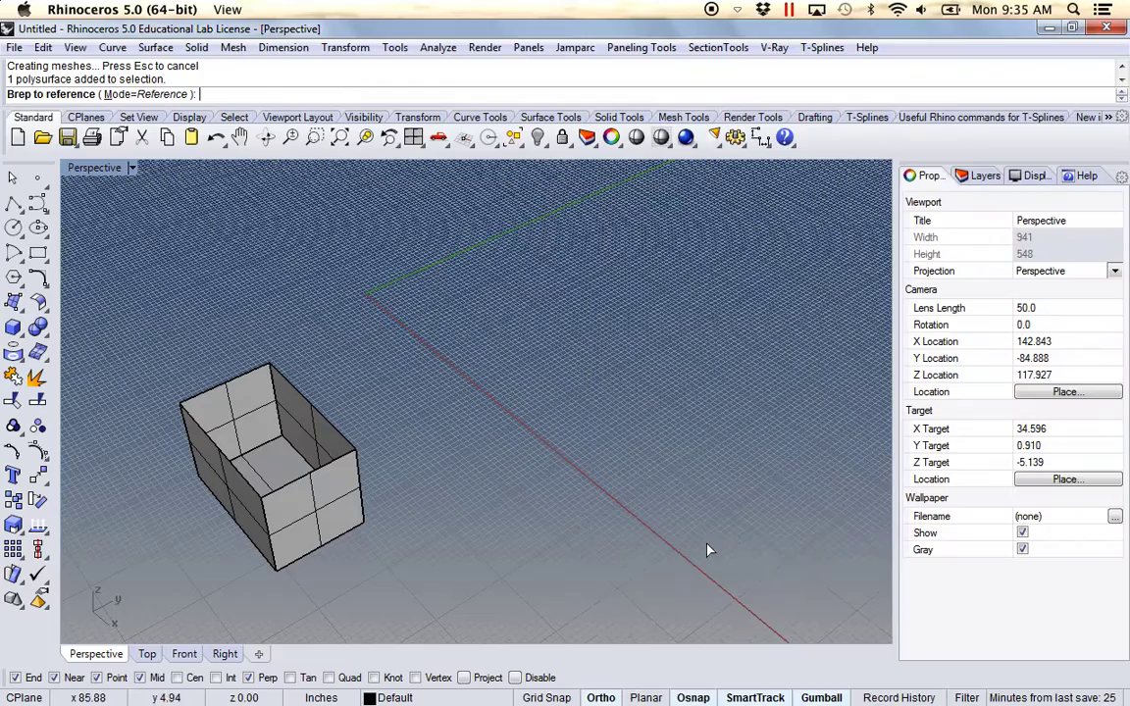
pyautogui.click(317, 522)
# Examine the unrolled flat pattern on the ground plane together with the box.
pyautogui.keyDown('shift'); pyautogui.moveTo(367, 434); pyautogui.dragTo(365, 469, button='right'); pyautogui.keyUp('shift')
pyautogui.scroll(-7, 438, 383)
pyautogui.scroll(2, 439, 389)
pyautogui.keyDown('shift'); pyautogui.moveTo(439, 388); pyautogui.dragTo(382, 421, button='right'); pyautogui.keyUp('shift')
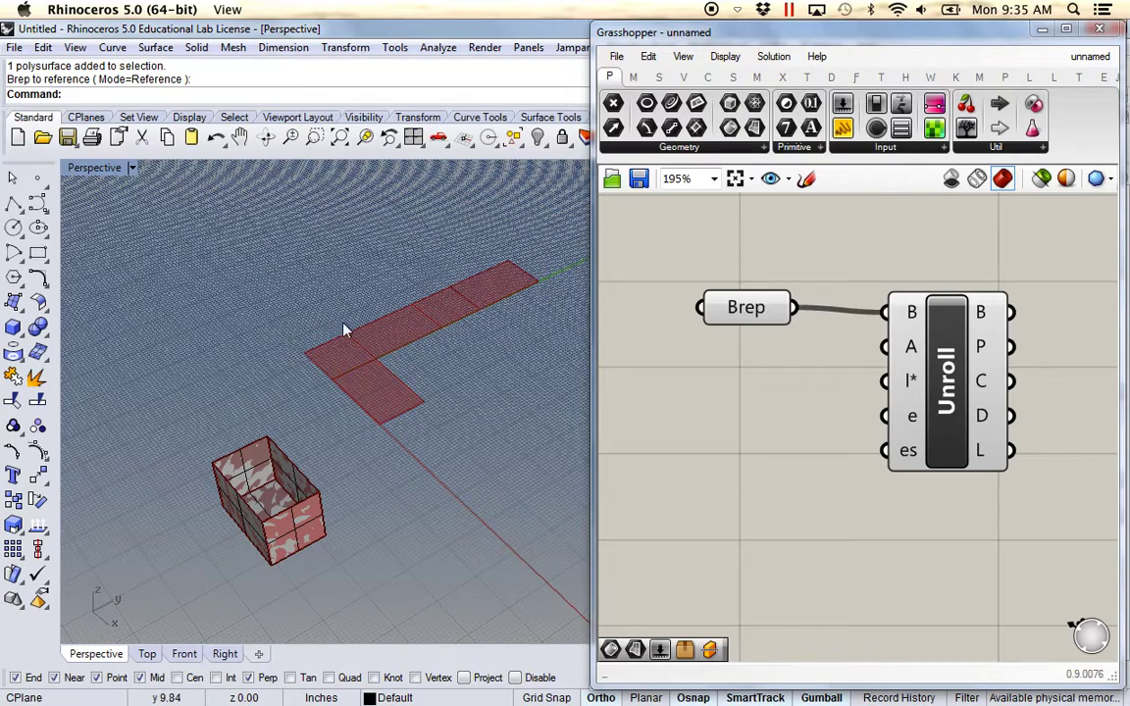
pyautogui.scroll(1, 318, 532)
pyautogui.scroll(-2, 261, 510)
pyautogui.scroll(3, 262, 511)
pyautogui.keyDown('shift'); pyautogui.moveTo(319, 536); pyautogui.dragTo(409, 542, button='right'); pyautogui.keyUp('shift')
pyautogui.scroll(2, 311, 508)
pyautogui.scroll(-2, 310, 508)
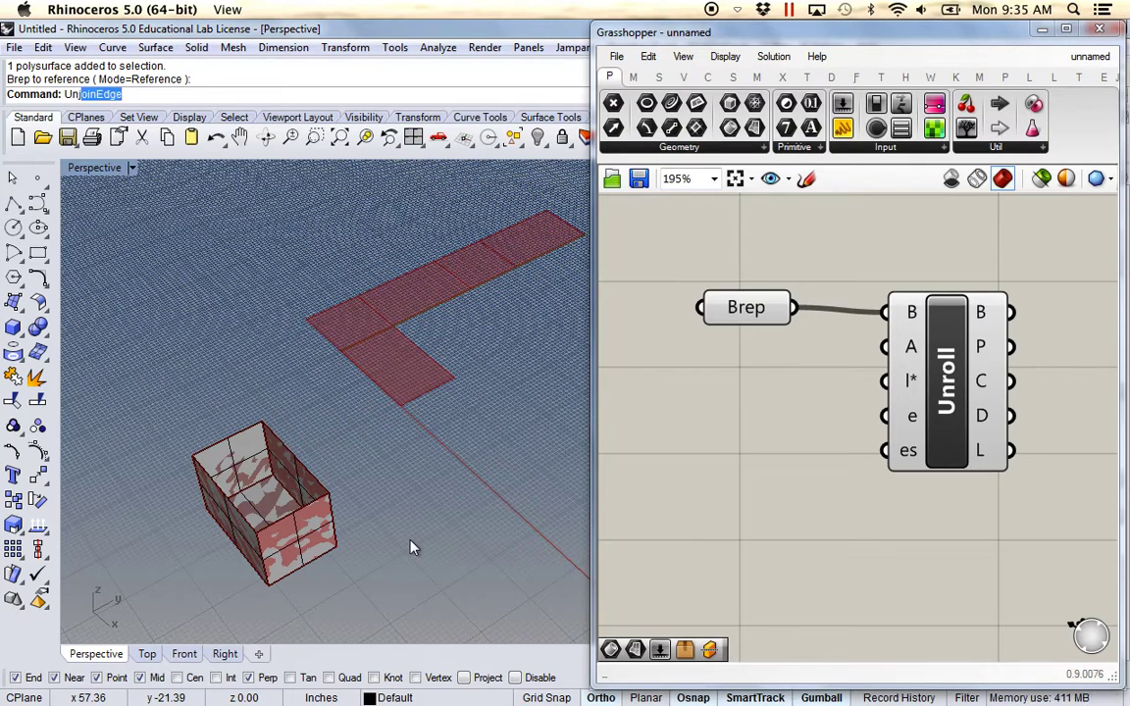
# Unjoin the four vertical corner edges of the box with UnjoinEdge.
pyautogui.press('Return')
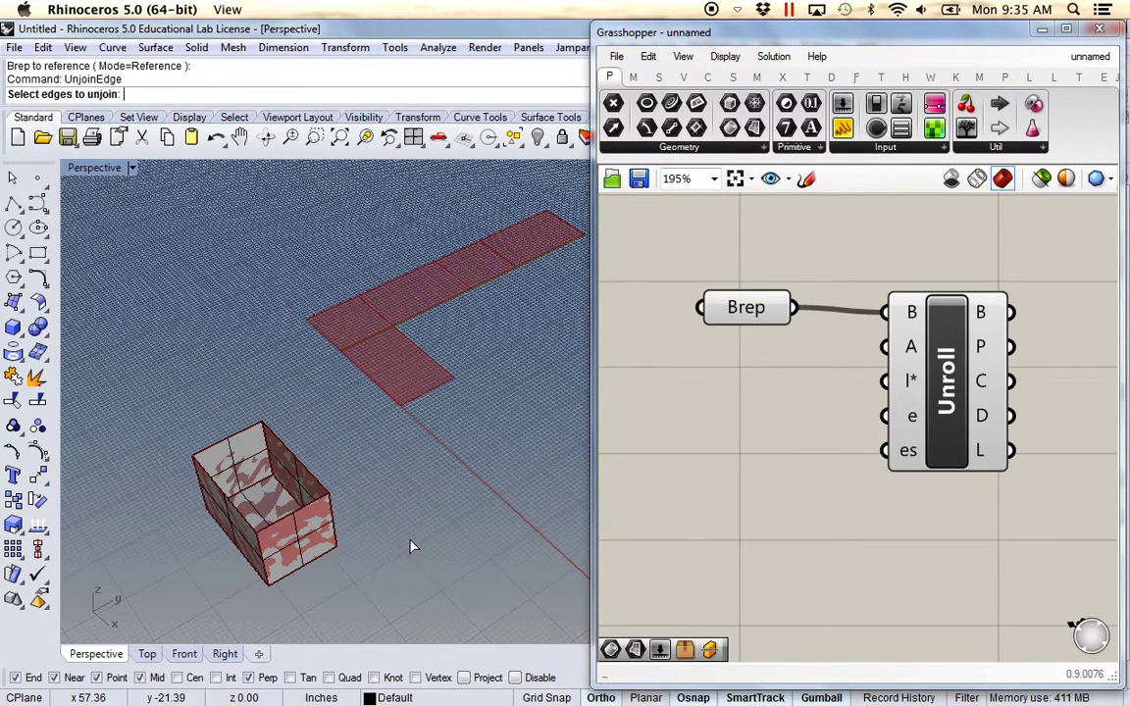
pyautogui.click(331, 536)
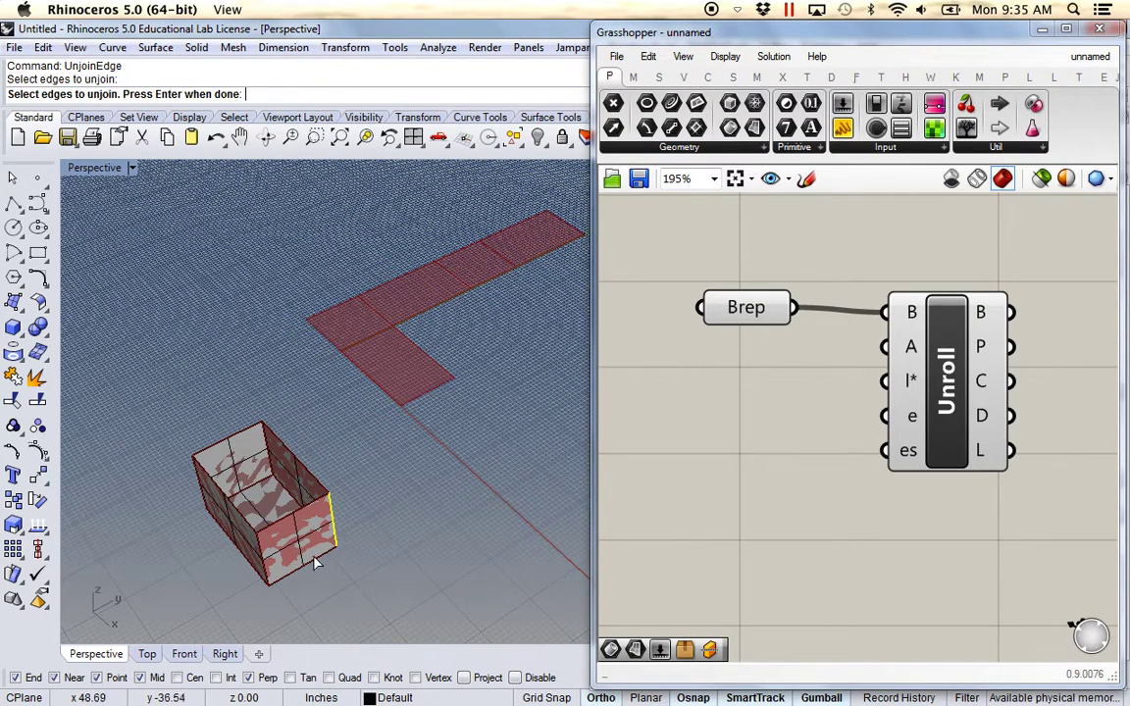
pyautogui.click(262, 569)
pyautogui.click(202, 491)
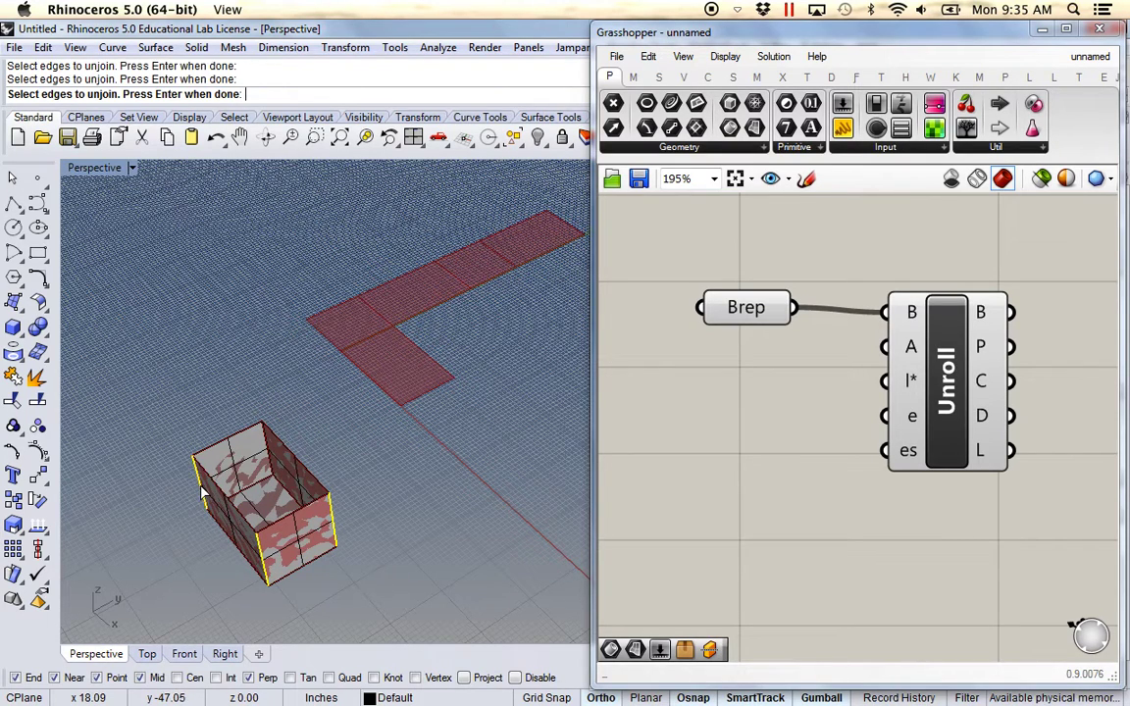
pyautogui.click(266, 450)
pyautogui.press('Return')
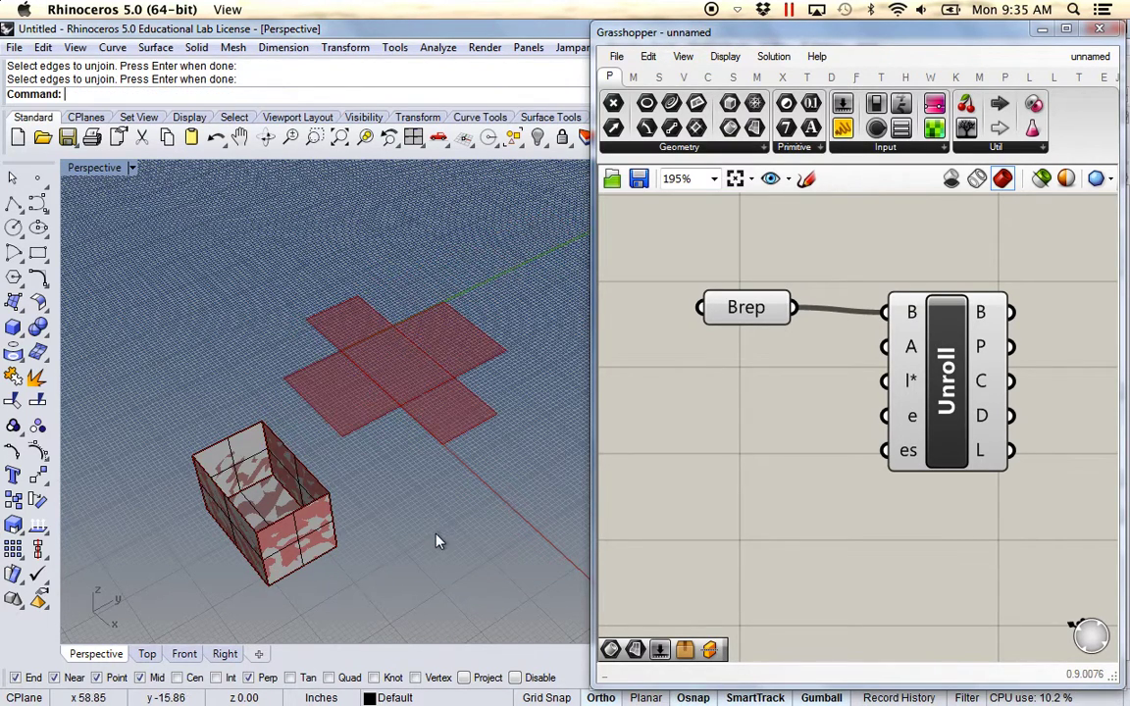
# Rejoin the two coincident vertical edges at the box's right-hand corner with JoinEdge.
pyautogui.moveTo(433, 527); pyautogui.dragTo(389, 547, button='right')
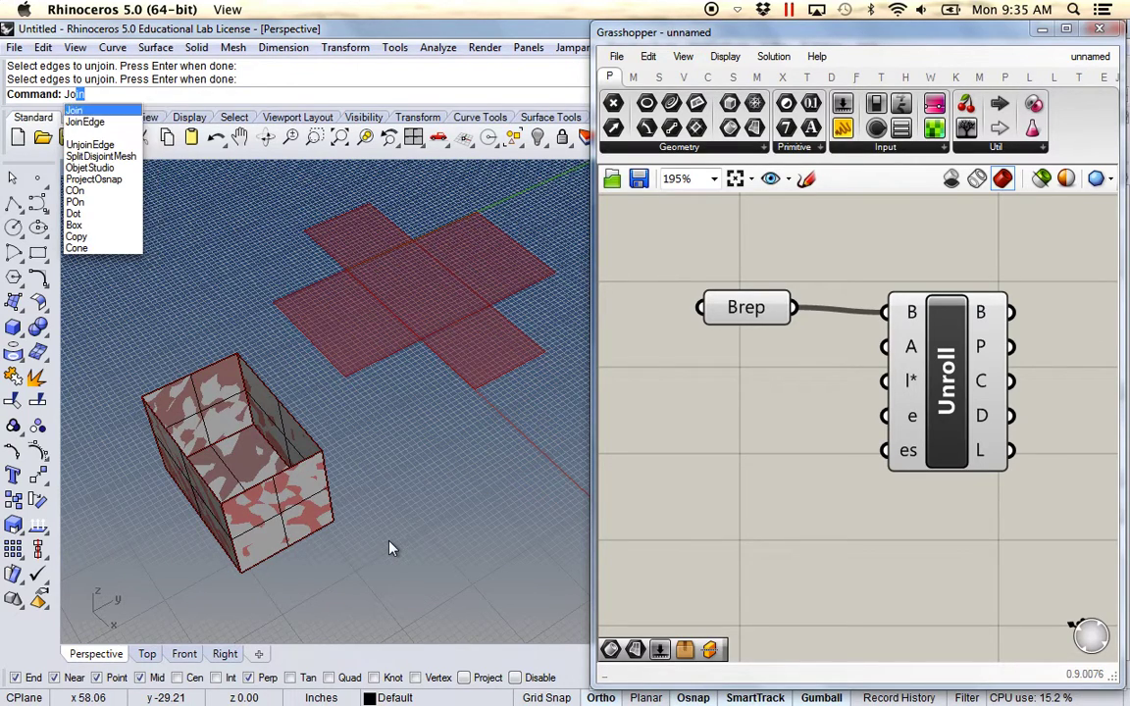
pyautogui.press('Down')
pyautogui.press('Return')
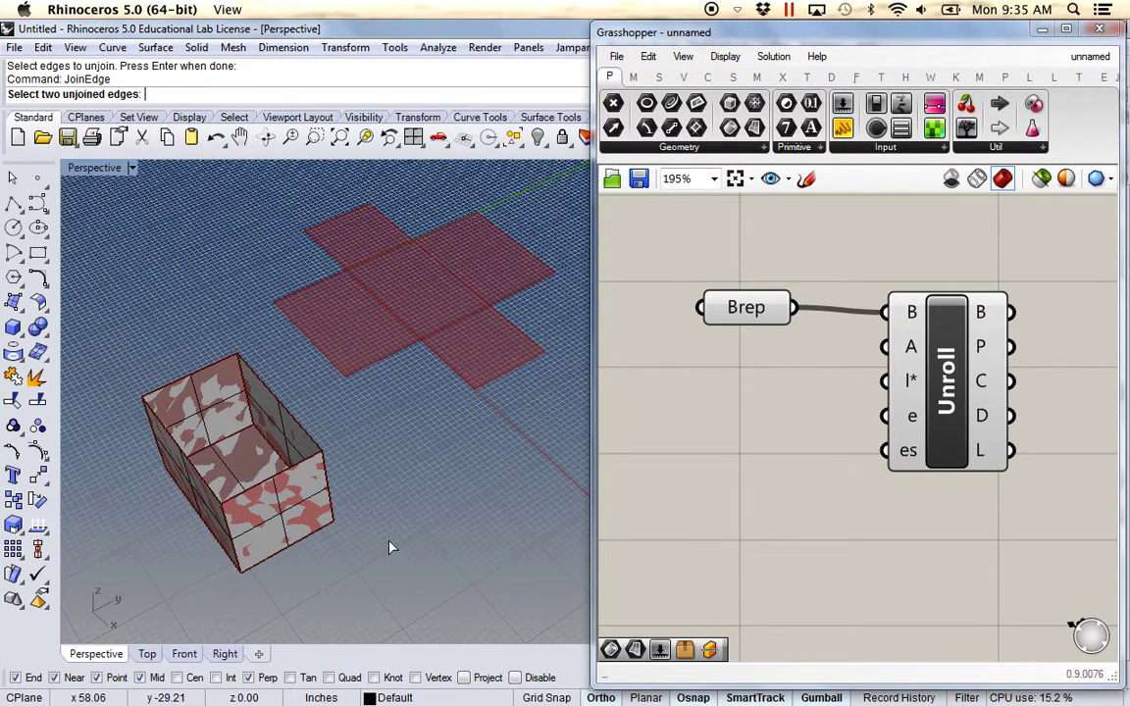
pyautogui.click(324, 479)
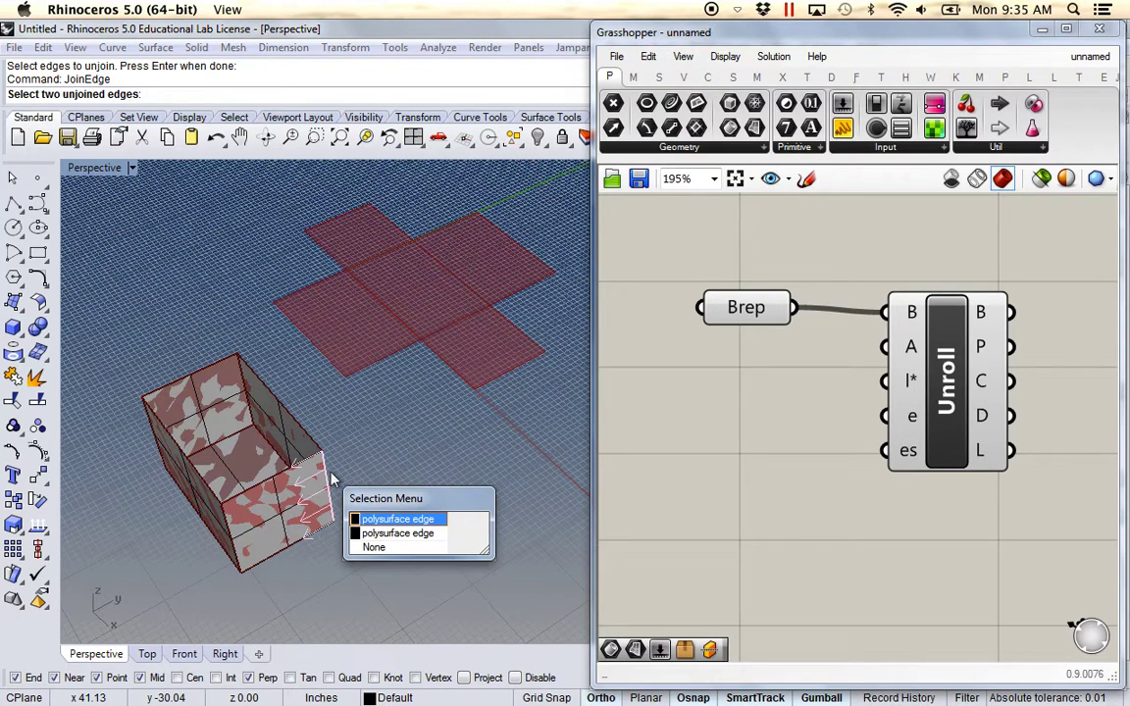
pyautogui.press('Return')
pyautogui.click(329, 476)
pyautogui.press('Return')
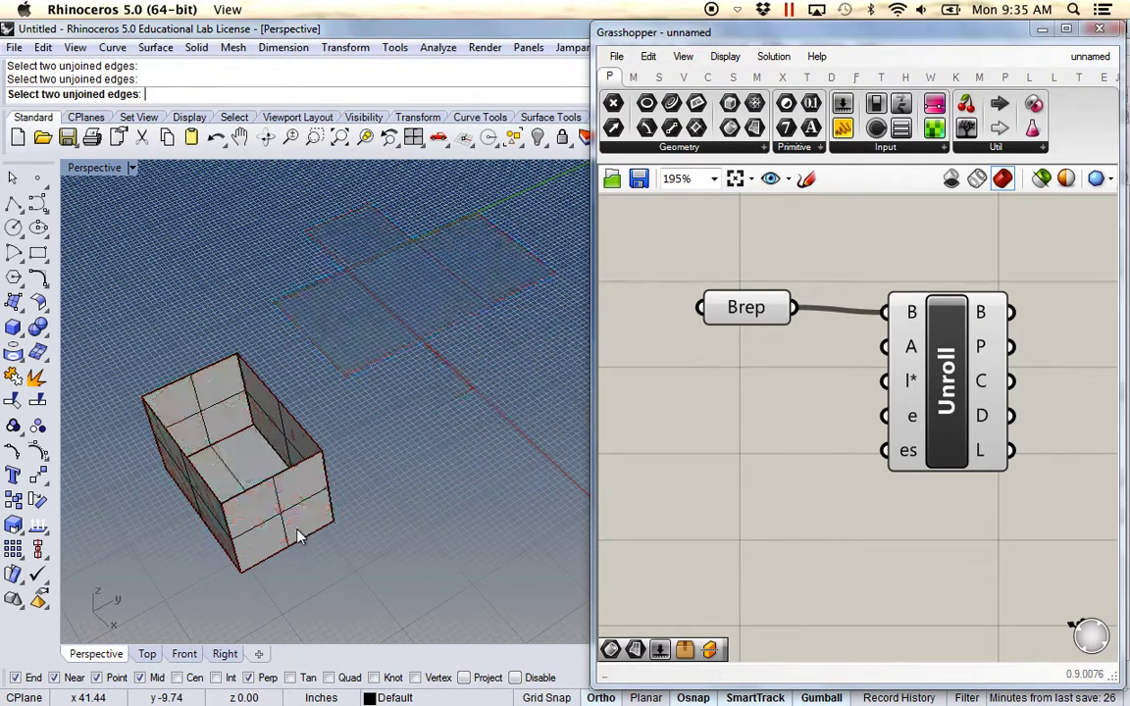
# Rejoin the pair of vertical edges at the box corner nearest the viewer.
pyautogui.press('Return')
pyautogui.click(235, 549)
pyautogui.press('Down')
pyautogui.press('Return')
pyautogui.click(235, 546)
pyautogui.press('Return')
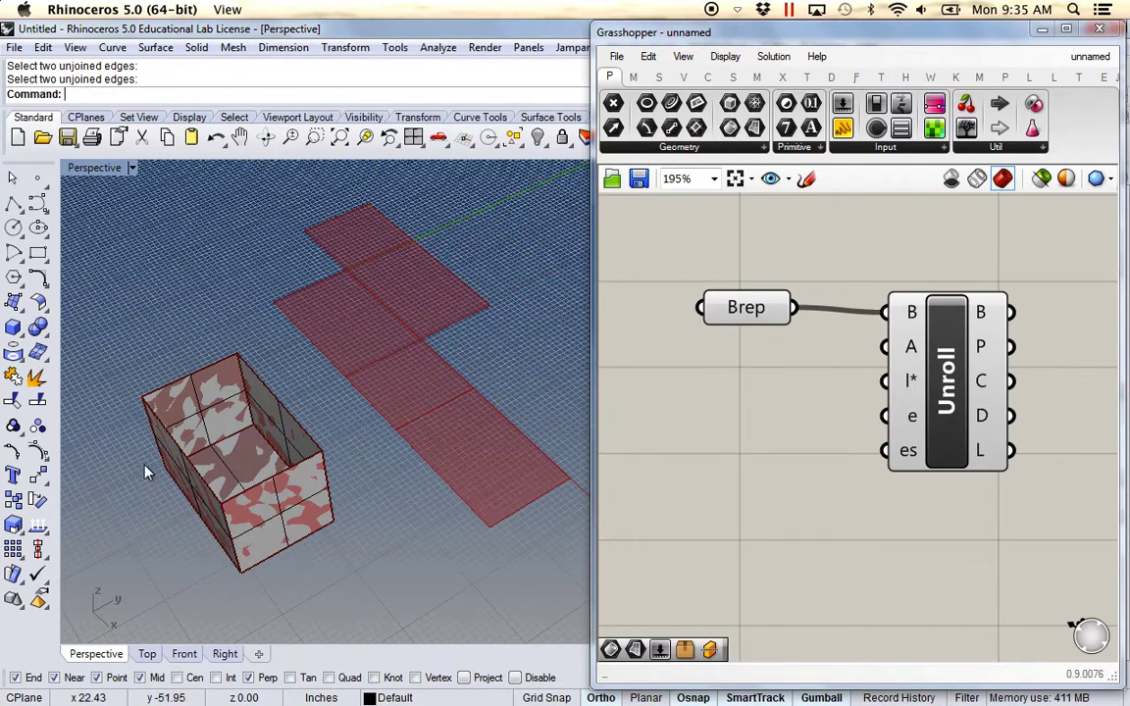
# Rejoin the pair of vertical edges at the box's left-hand corner.
pyautogui.press('Return')
pyautogui.click(150, 445)
pyautogui.press('Return')
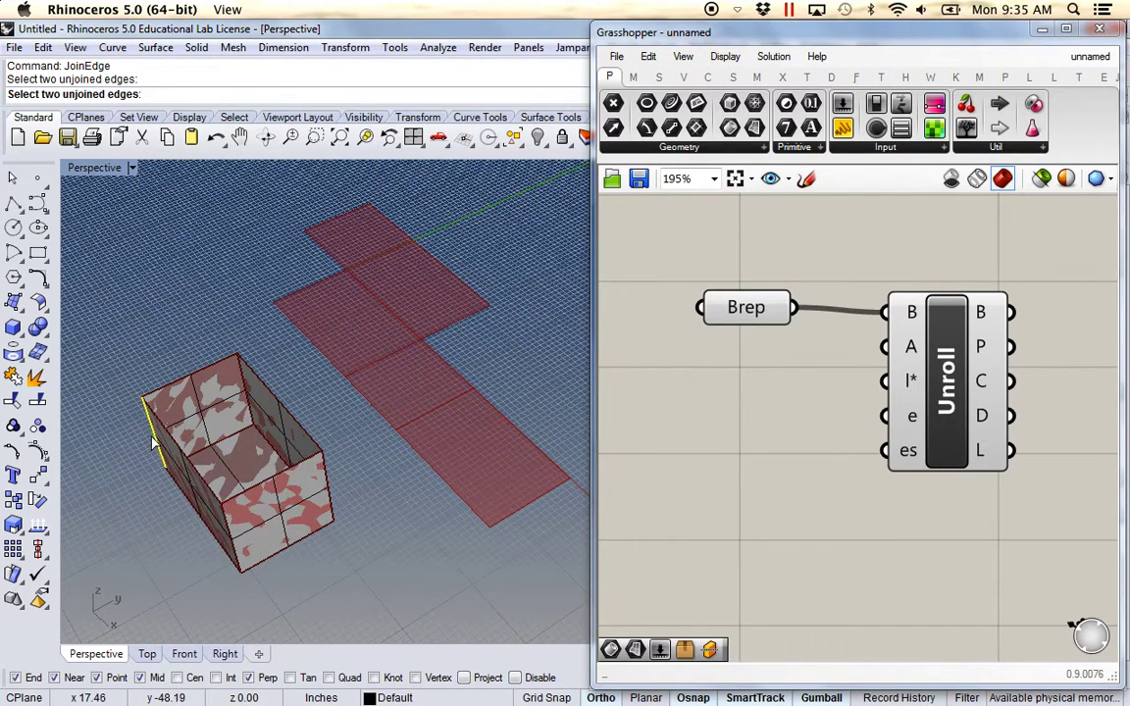
pyautogui.click(152, 444)
pyautogui.press('Return')
# Rejoin the pair of vertical edges at the box's rear corner.
pyautogui.press('Return')
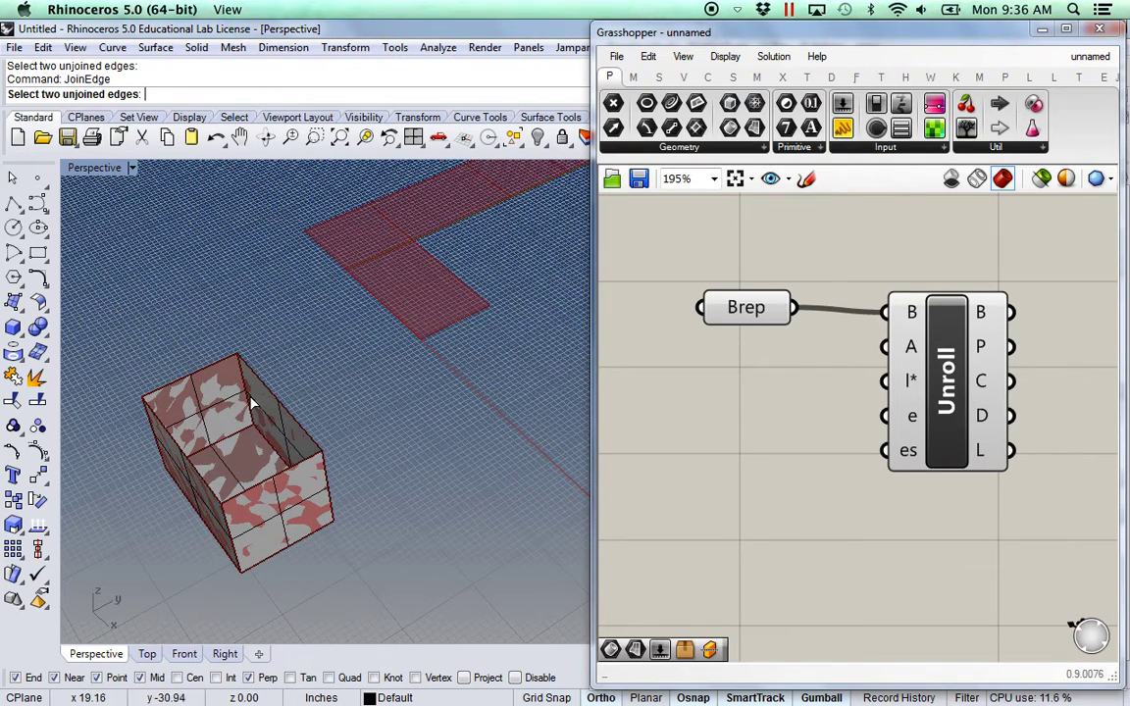
pyautogui.click(251, 402)
pyautogui.press('Return')
pyautogui.click(247, 397)
pyautogui.press('Return')
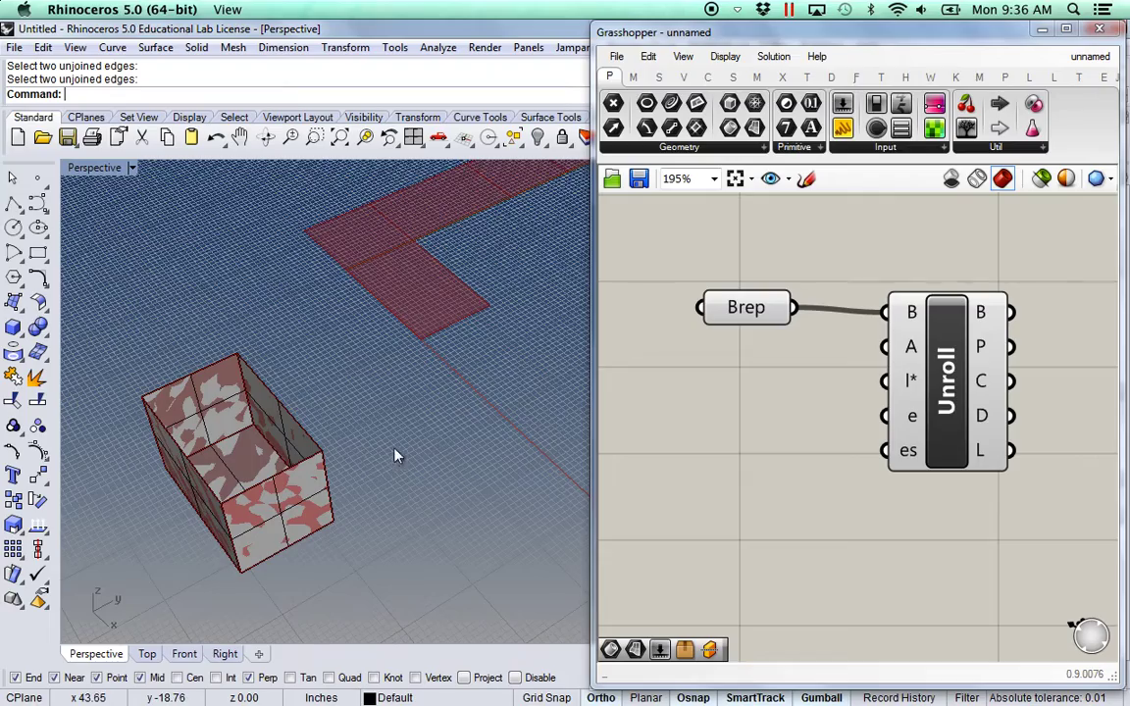
# Unjoin the two vertical edges of the box's near short end and the bottom edges of its long sides.
pyautogui.moveTo(395, 455); pyautogui.dragTo(393, 462, button='right')
pyautogui.scroll(-8, 346, 478)
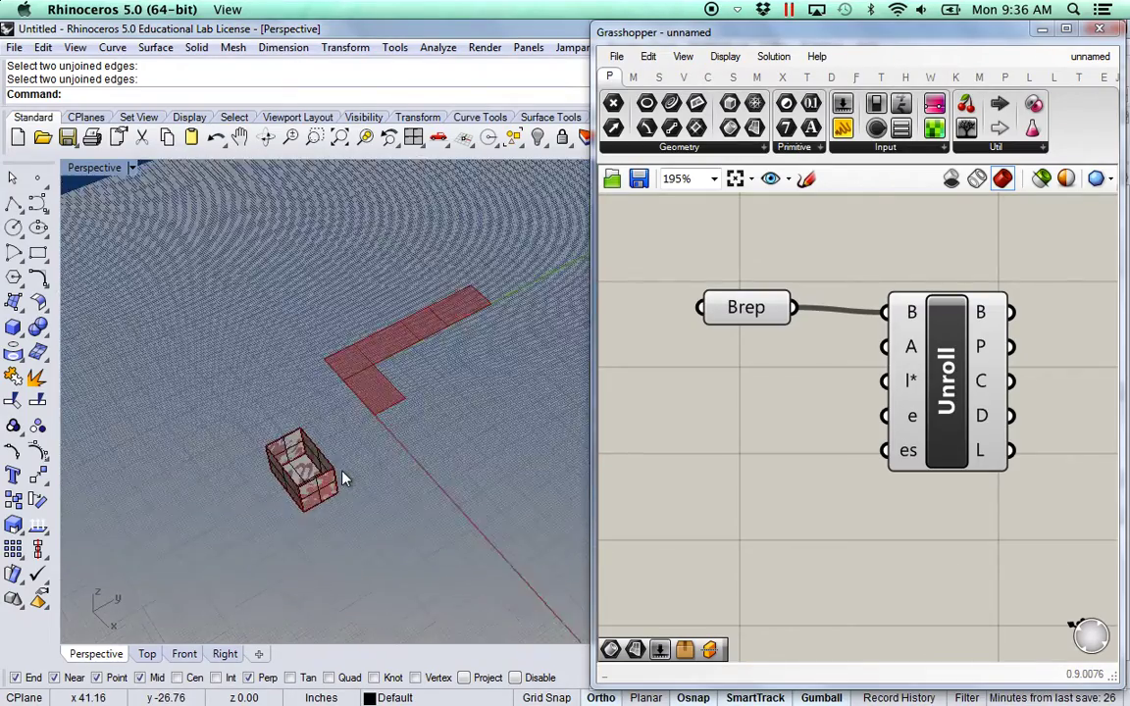
pyautogui.scroll(4, 343, 478)
pyautogui.scroll(3, 309, 474)
pyautogui.moveTo(305, 473)
pyautogui.mouseDown(button='right')
pyautogui.moveTo(294, 476)
pyautogui.moveTo(335, 443)
pyautogui.moveTo(278, 487)
pyautogui.moveTo(331, 359)
pyautogui.moveTo(278, 449)
pyautogui.moveTo(300, 493)
pyautogui.mouseUp(button='right')
pyautogui.moveTo(321, 557); pyautogui.dragTo(394, 527, button='right')
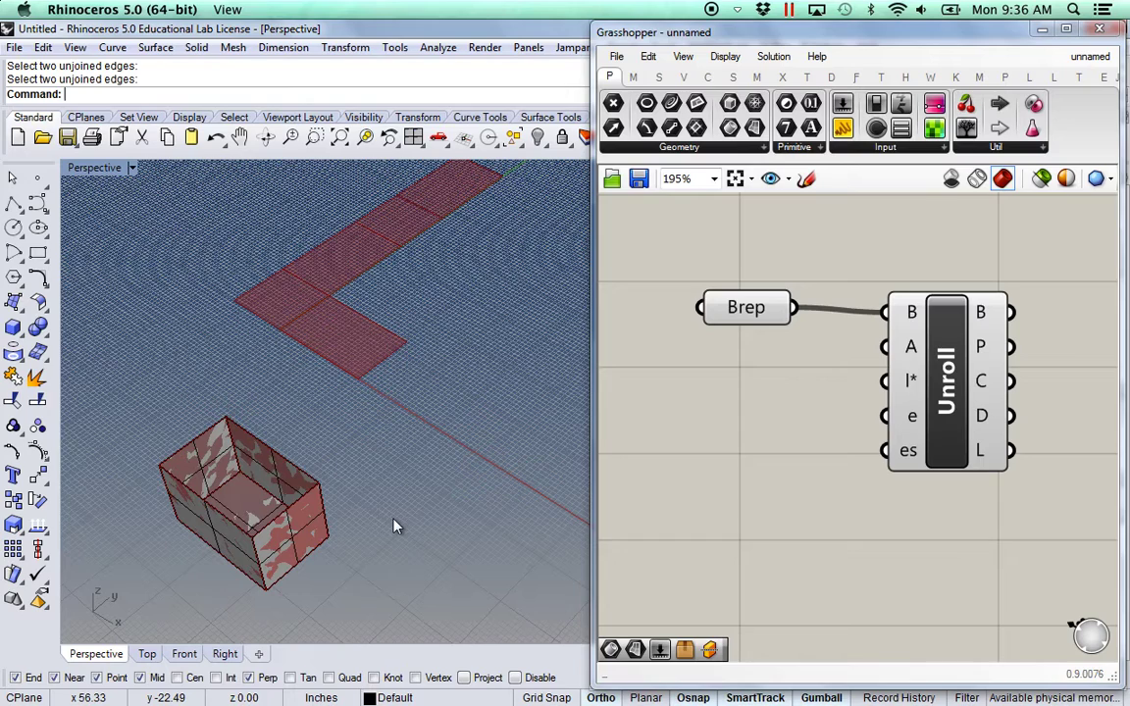
pyautogui.write('UnjoinEdge')
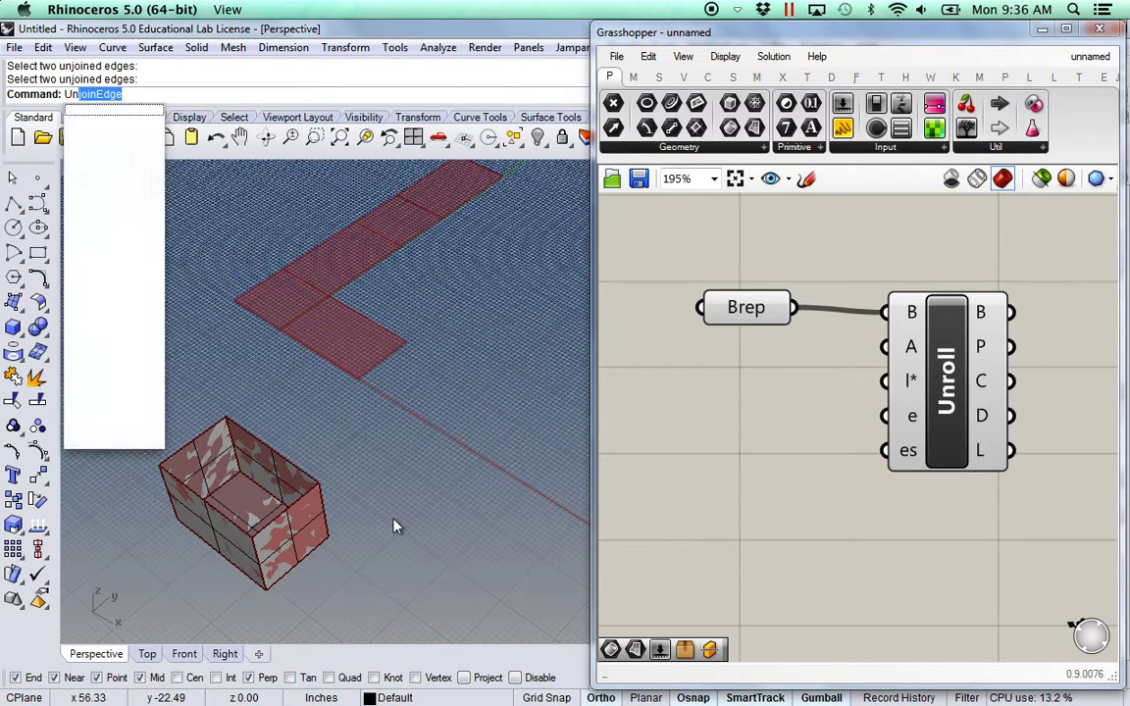
pyautogui.press('Return')
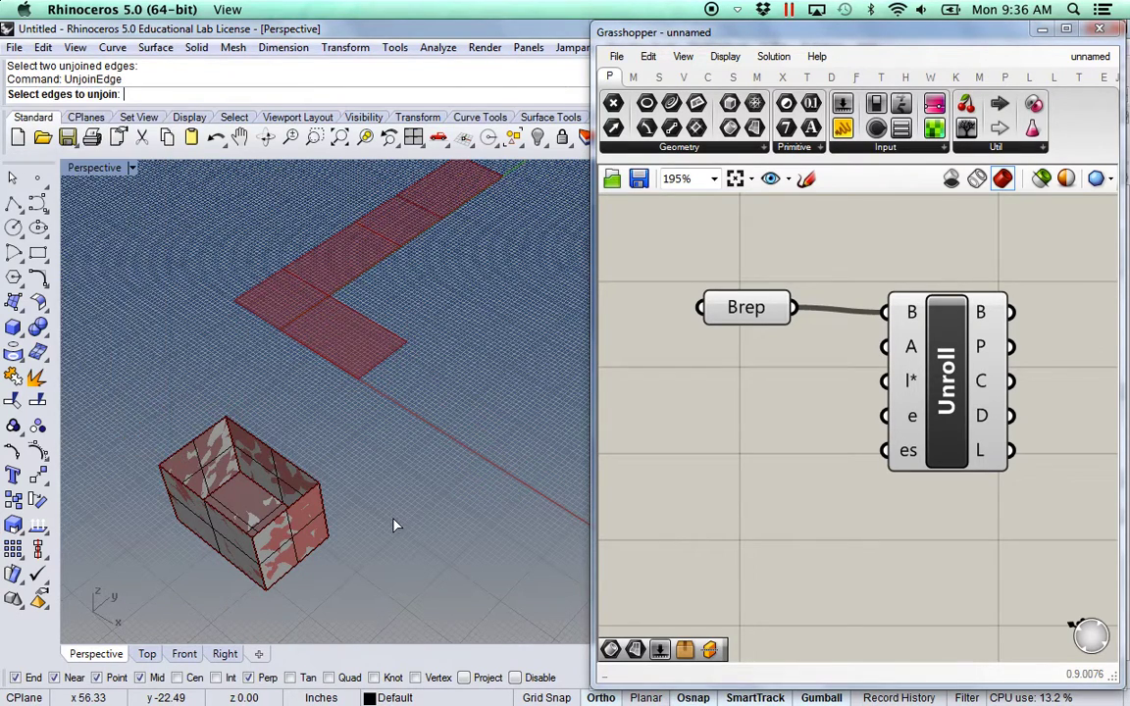
pyautogui.click(324, 510)
pyautogui.click(258, 556)
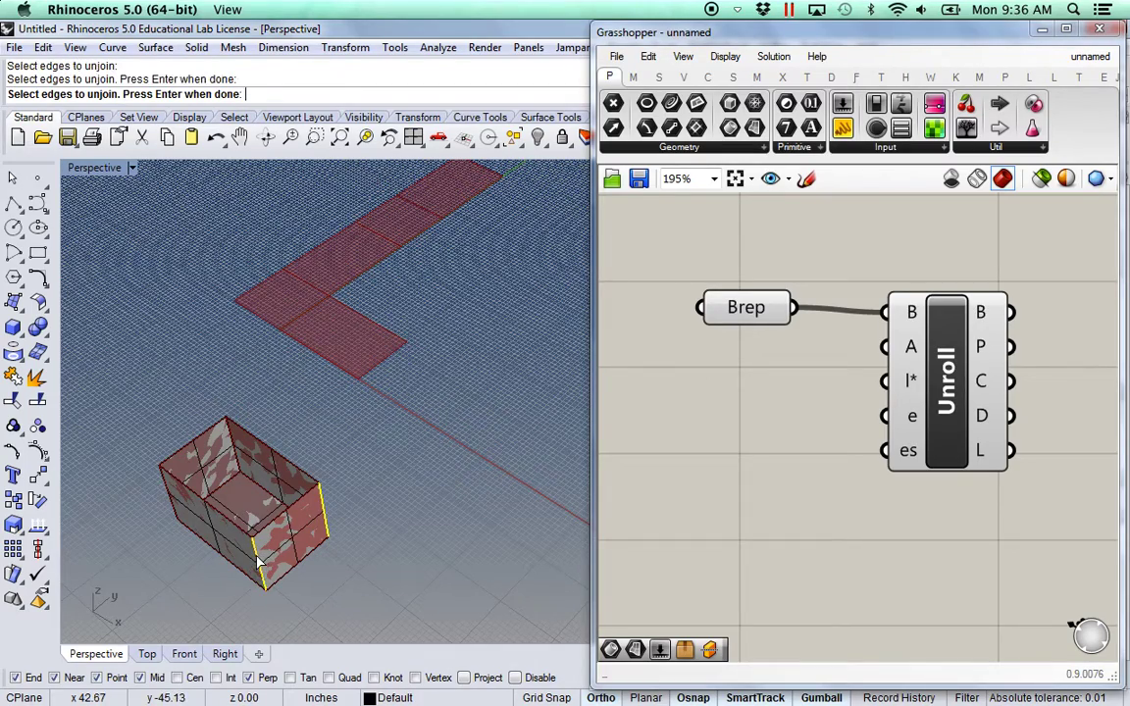
pyautogui.click(240, 567)
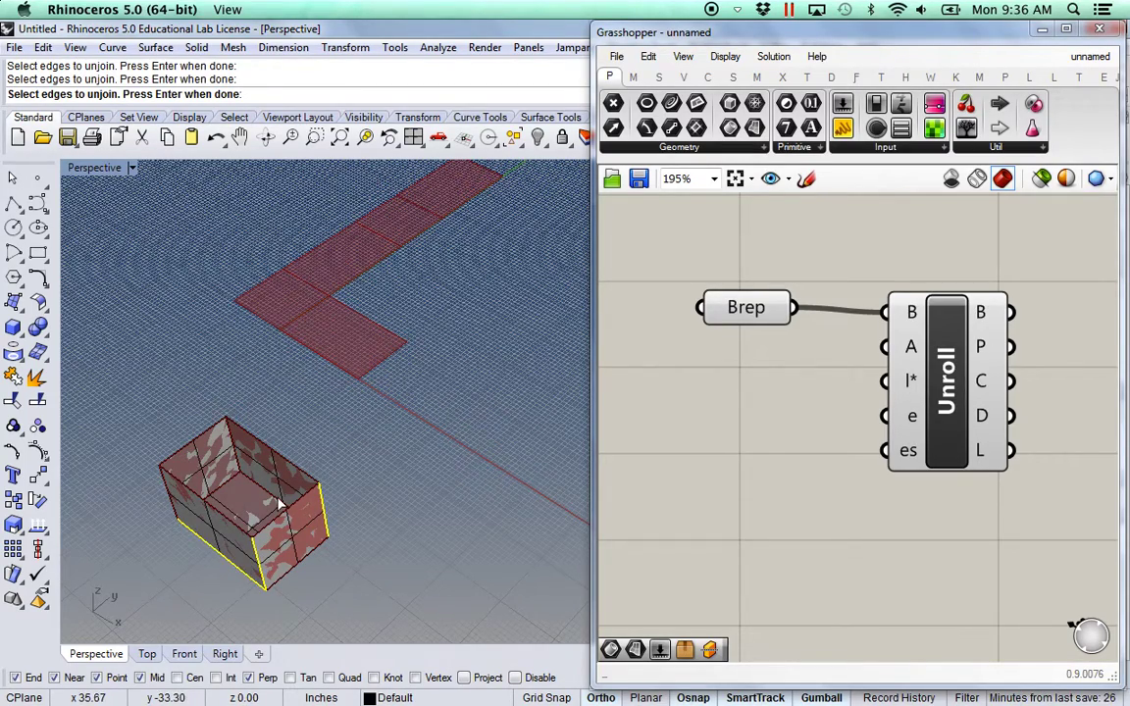
pyautogui.moveTo(386, 480); pyautogui.dragTo(400, 400, button='right')
pyautogui.rightClick(412, 529)
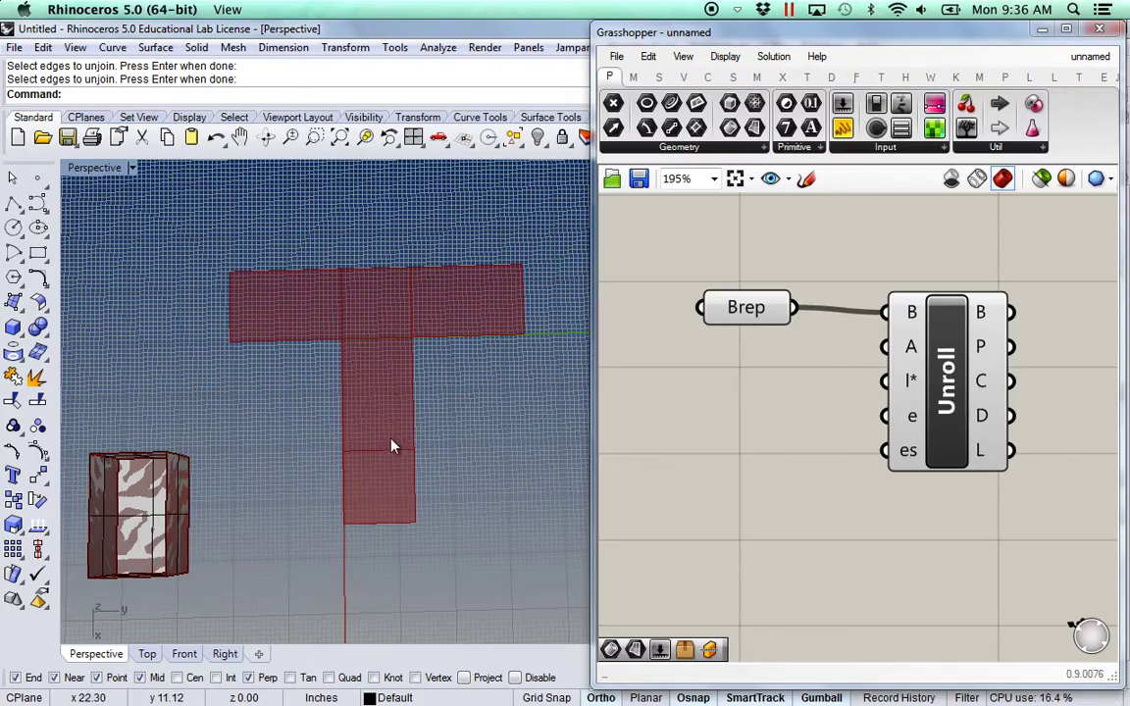
# Draw a 32 by 18 inch rectangle on the ground plane beside the flat pattern.
pyautogui.moveTo(373, 471)
pyautogui.mouseDown(button='right')
pyautogui.moveTo(370, 457)
pyautogui.moveTo(409, 404)
pyautogui.moveTo(393, 396)
pyautogui.moveTo(404, 405)
pyautogui.moveTo(313, 474)
pyautogui.moveTo(330, 491)
pyautogui.mouseUp(button='right')
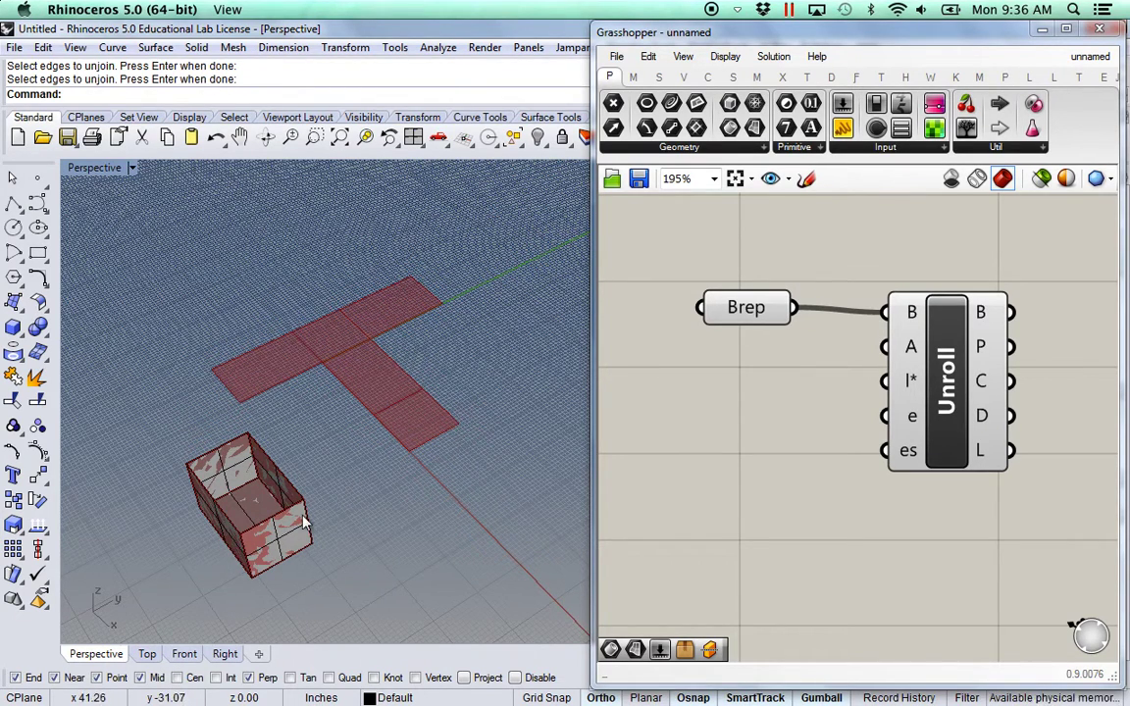
pyautogui.moveTo(386, 535); pyautogui.dragTo(318, 417, button='right')
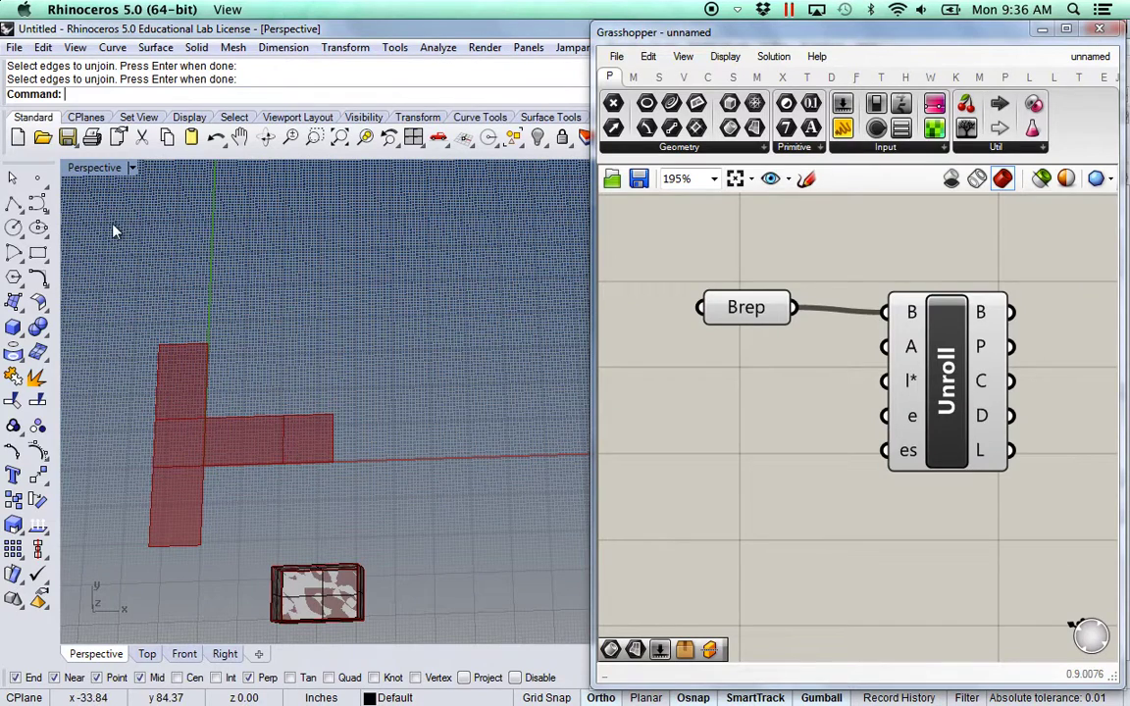
pyautogui.click(38, 250)
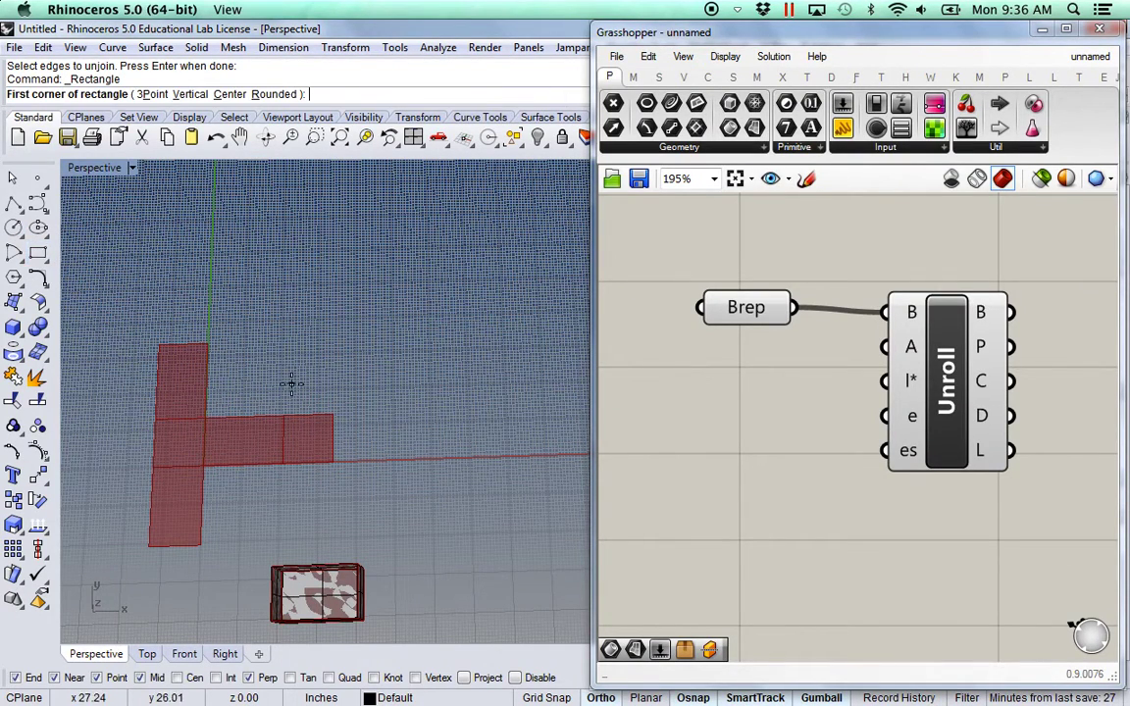
pyautogui.keyDown('shift'); pyautogui.moveTo(307, 370); pyautogui.dragTo(295, 403, button='right'); pyautogui.keyUp('shift')
pyautogui.click(261, 422)
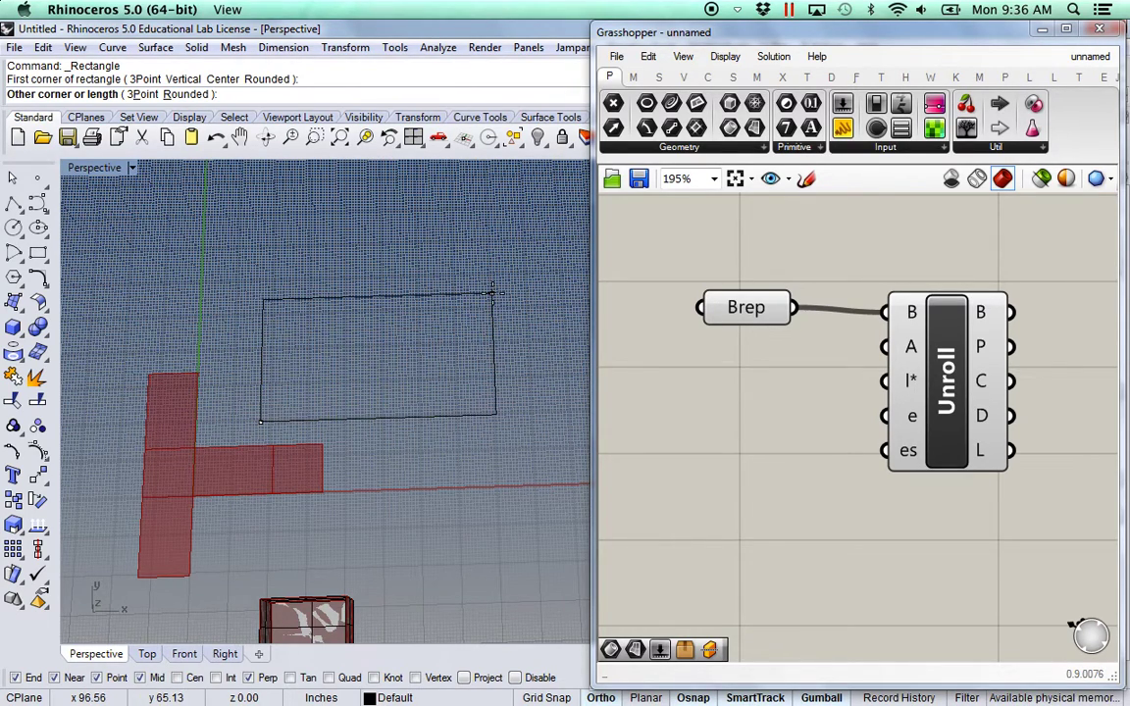
pyautogui.write('32')
pyautogui.press('Return')
pyautogui.write('18')
pyautogui.press('Return')
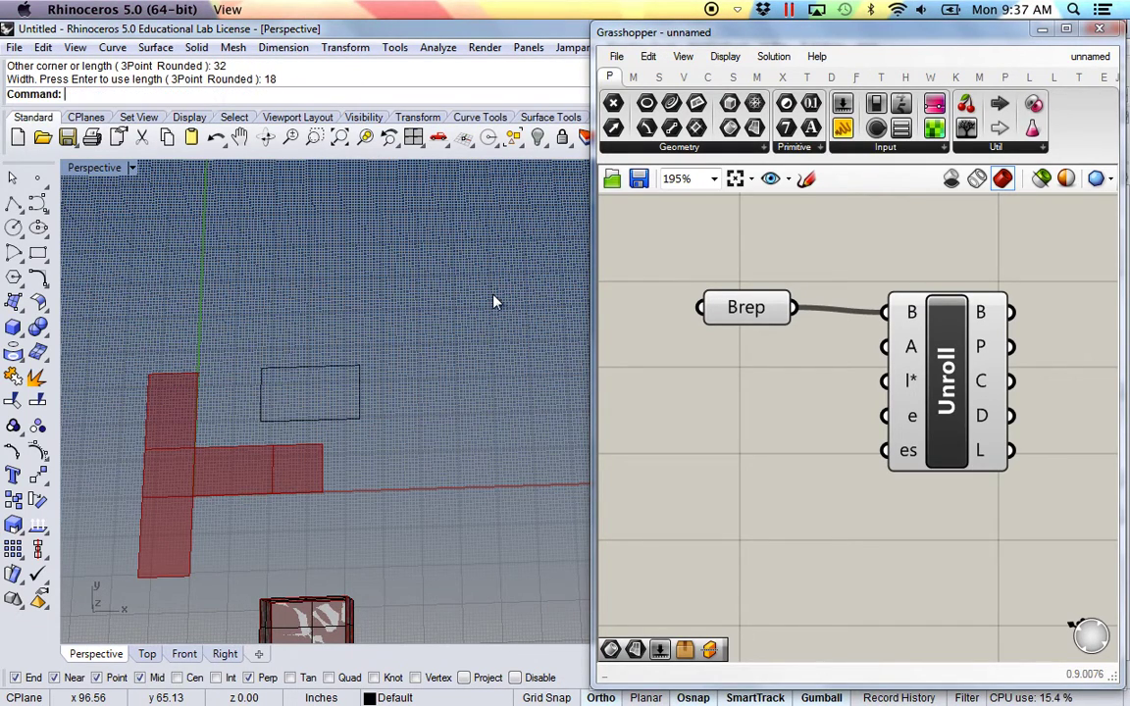
# Scale the box polysurface down uniformly to roughly half its size with the gumball.
pyautogui.click(332, 369)
pyautogui.click(442, 502)
pyautogui.moveTo(436, 500); pyautogui.dragTo(361, 469, button='right')
pyautogui.click(300, 568)
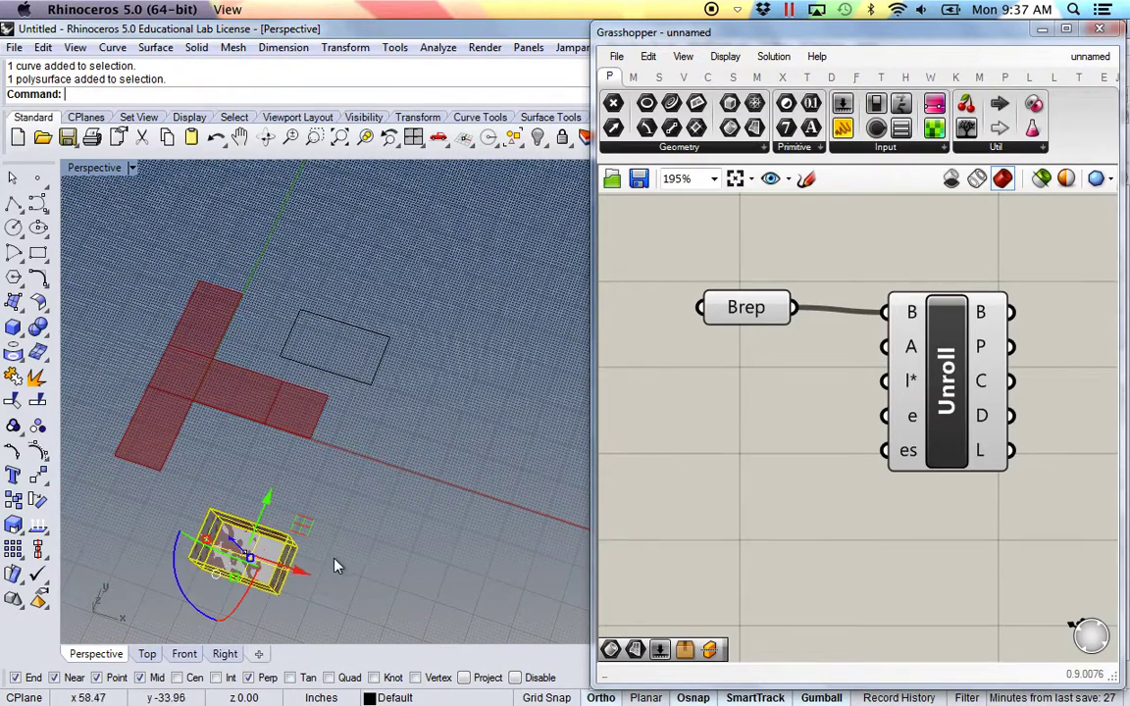
pyautogui.moveTo(338, 565); pyautogui.dragTo(328, 517, button='right')
pyautogui.moveTo(206, 538)
pyautogui.mouseDown()
pyautogui.moveTo(201, 505)
pyautogui.moveTo(216, 520)
pyautogui.mouseUp()
# Move the rectangle over the flat pattern and move the box closer to it.
pyautogui.click(382, 376)
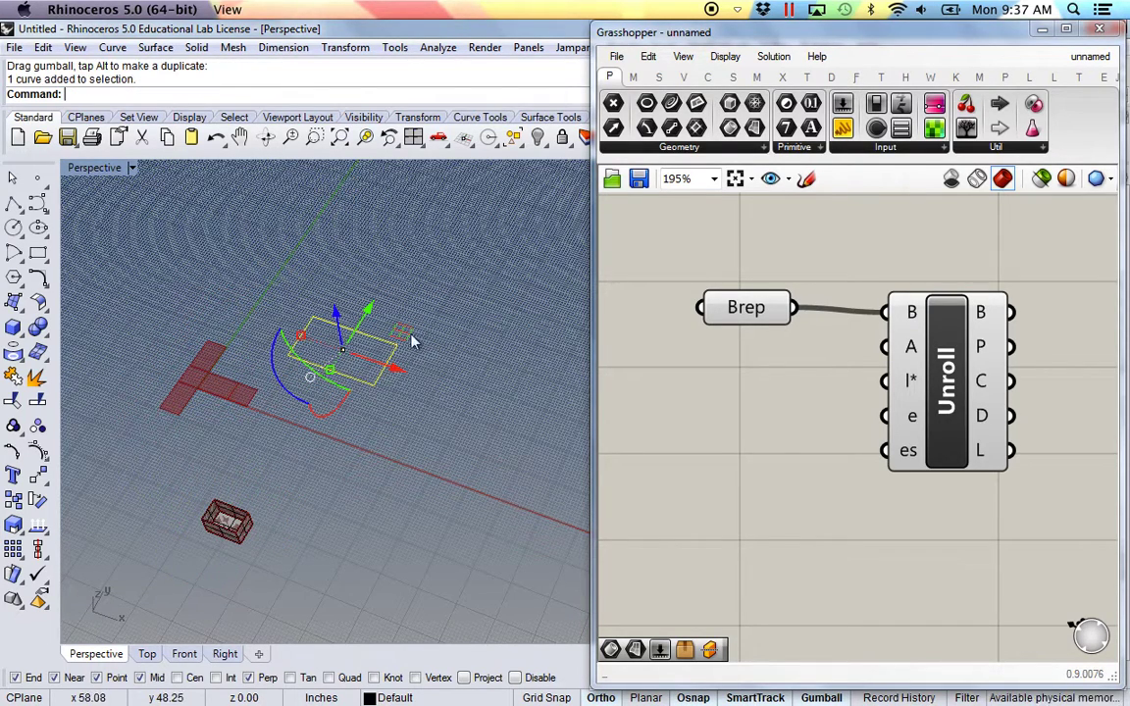
pyautogui.moveTo(403, 331); pyautogui.dragTo(282, 367)
pyautogui.click(216, 518)
pyautogui.moveTo(287, 501); pyautogui.dragTo(260, 436)
pyautogui.click(306, 440)
# Scale the box down uniformly with the gumball until its flat pattern fits inside the 32 by 18 inch rectangle.
pyautogui.scroll(4, 183, 439)
pyautogui.scroll(3, 183, 441)
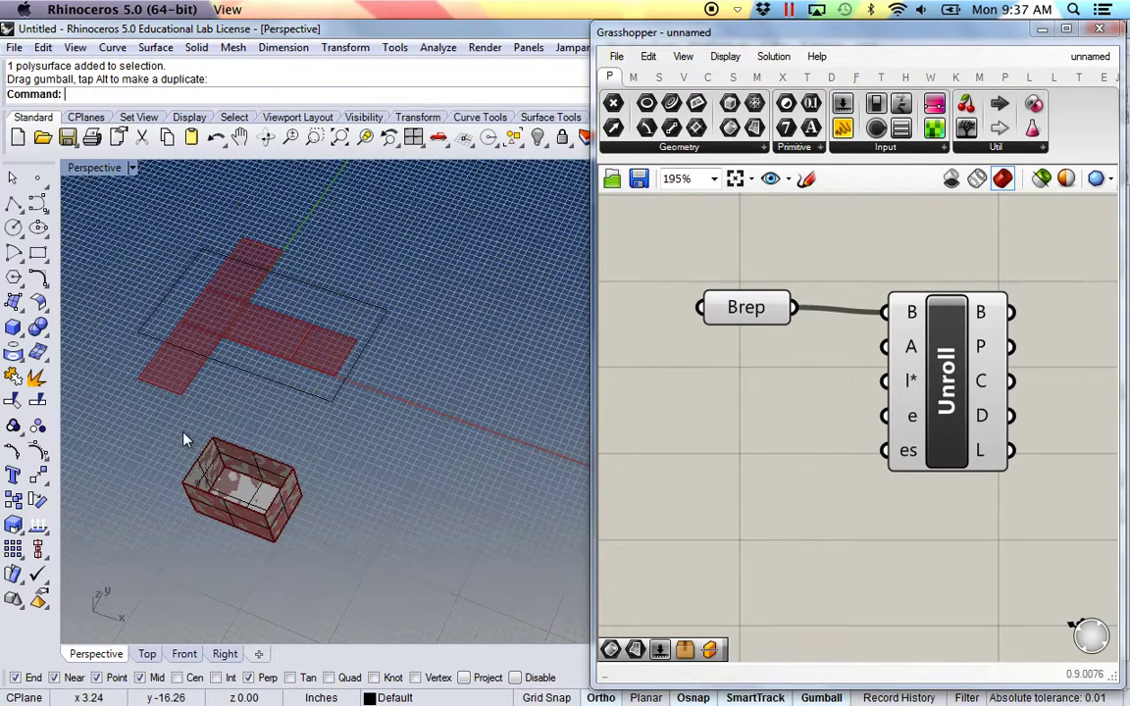
pyautogui.click(282, 502)
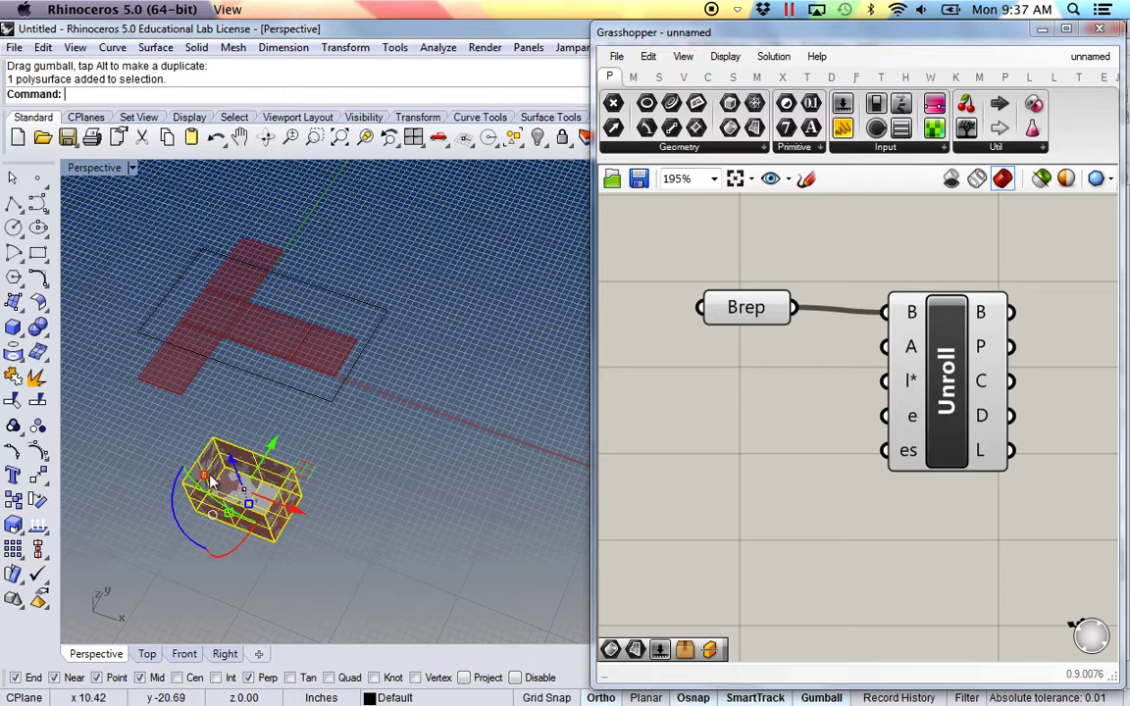
pyautogui.moveTo(209, 477); pyautogui.dragTo(201, 434)
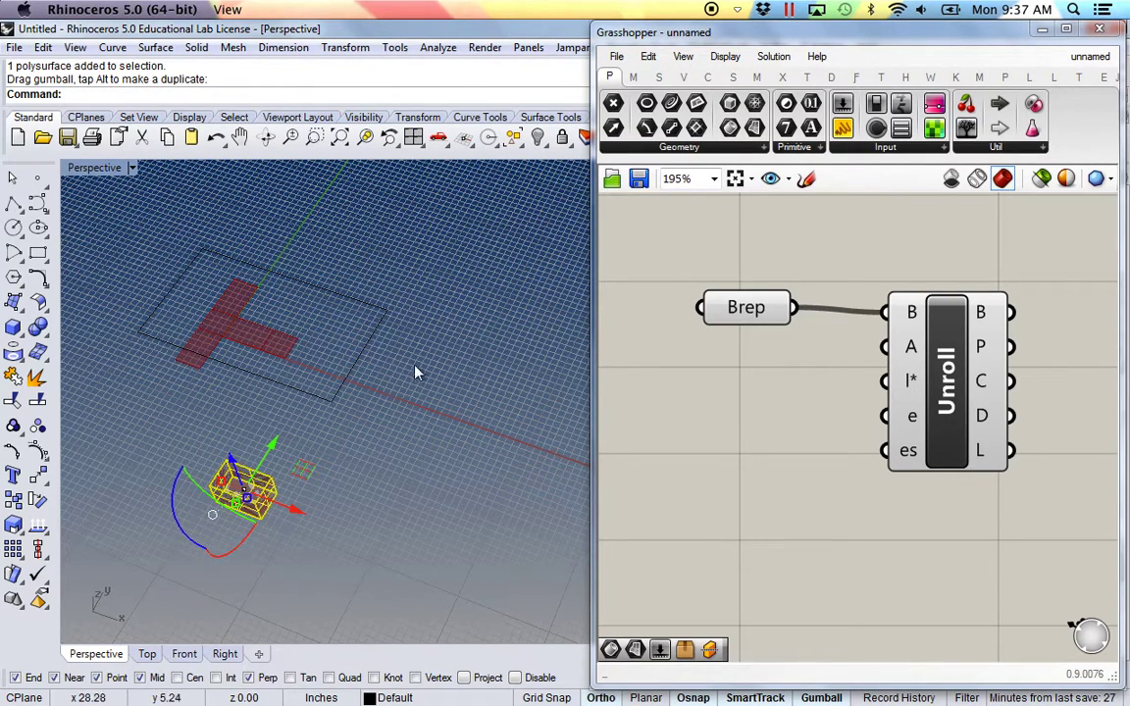
# Move the rectangle slightly along the Y axis so that it encloses the whole flat pattern.
pyautogui.click(373, 270)
pyautogui.click(355, 303)
pyautogui.moveTo(324, 306)
pyautogui.mouseDown()
pyautogui.moveTo(313, 321)
pyautogui.moveTo(307, 313)
pyautogui.moveTo(325, 322)
pyautogui.mouseUp()
pyautogui.click(424, 412)
# Examine from above how the flat pattern sits inside the rectangle.
pyautogui.moveTo(423, 411); pyautogui.dragTo(357, 467, button='right')
pyautogui.scroll(6, 357, 466)
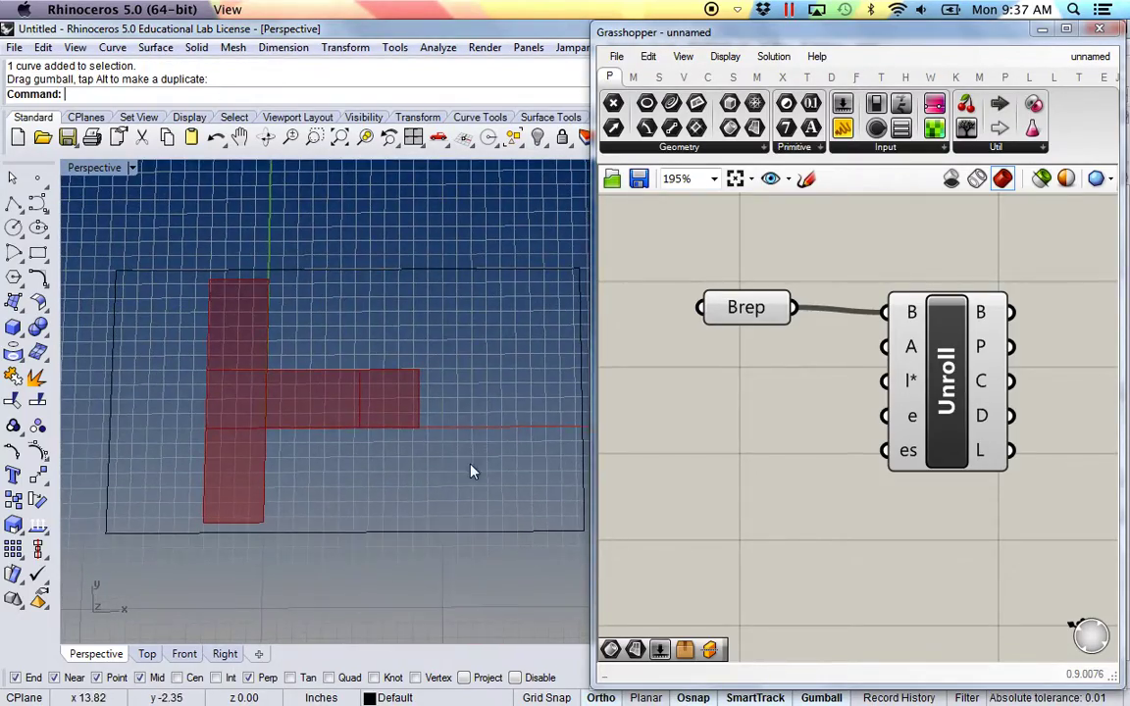
pyautogui.keyDown('shift'); pyautogui.moveTo(470, 472); pyautogui.dragTo(431, 564, button='right'); pyautogui.keyUp('shift')
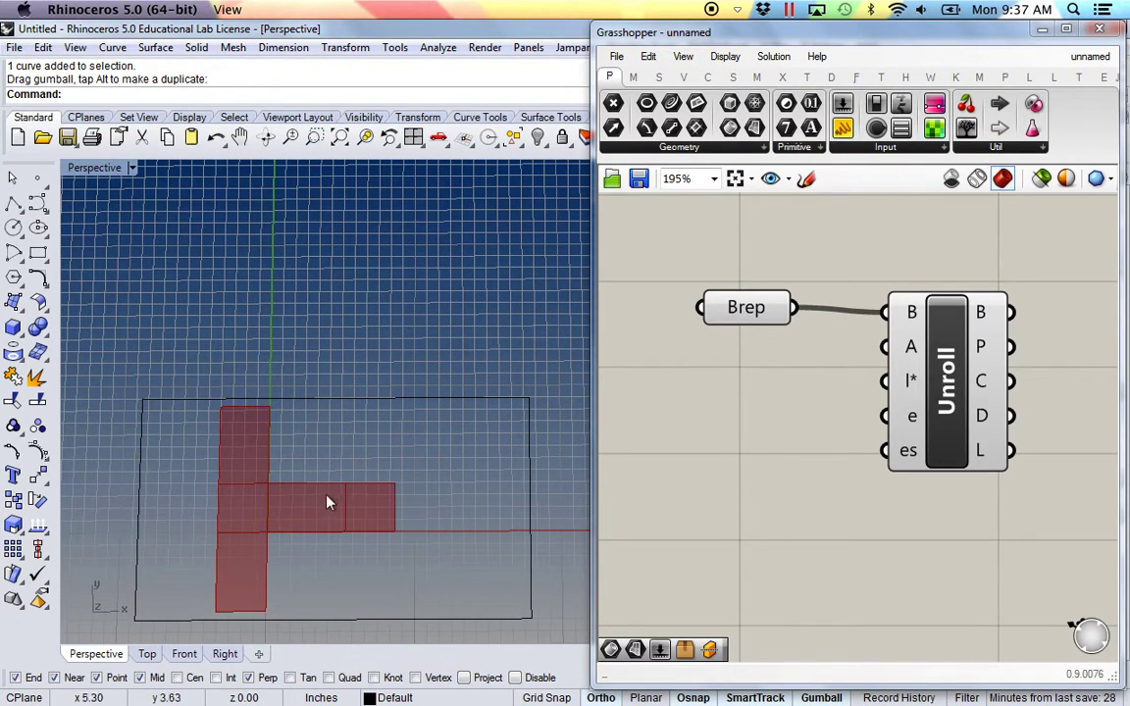
pyautogui.scroll(3, 349, 481)
pyautogui.scroll(-4, 340, 460)
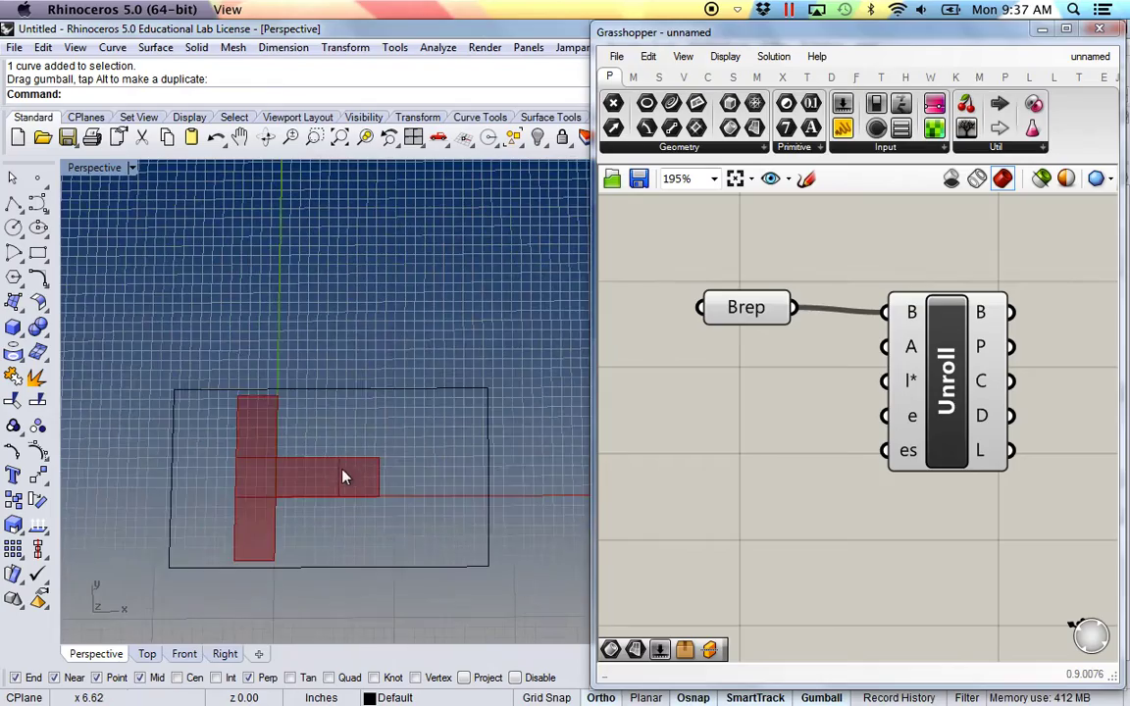
pyautogui.scroll(-3, 351, 477)
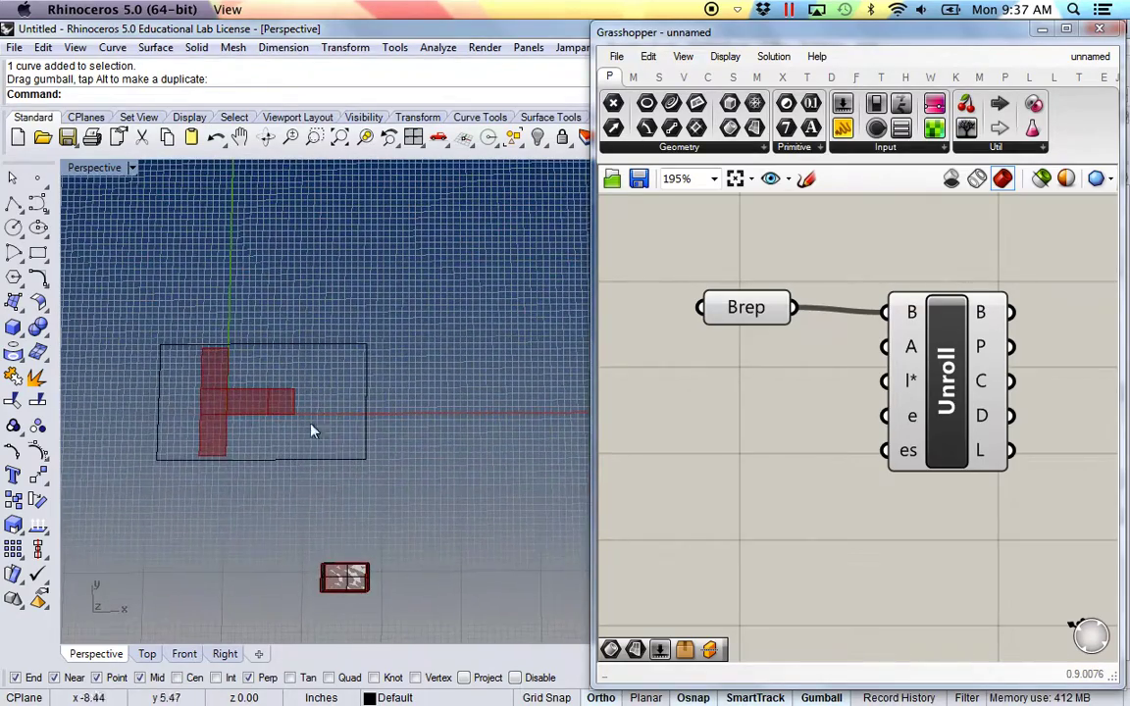
pyautogui.moveTo(410, 528); pyautogui.dragTo(377, 493, button='right')
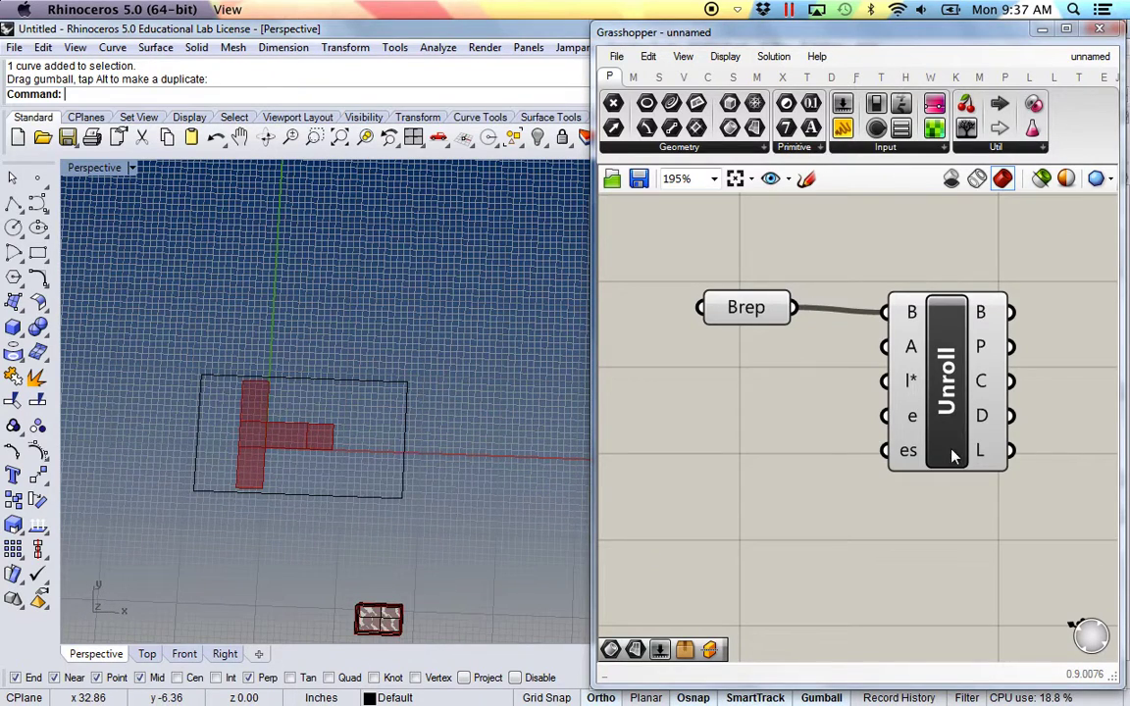
# Bake the B output of the Unroll component onto the Default layer with attributes set by layer.
pyautogui.rightClick(946, 398)
pyautogui.click(794, 461)
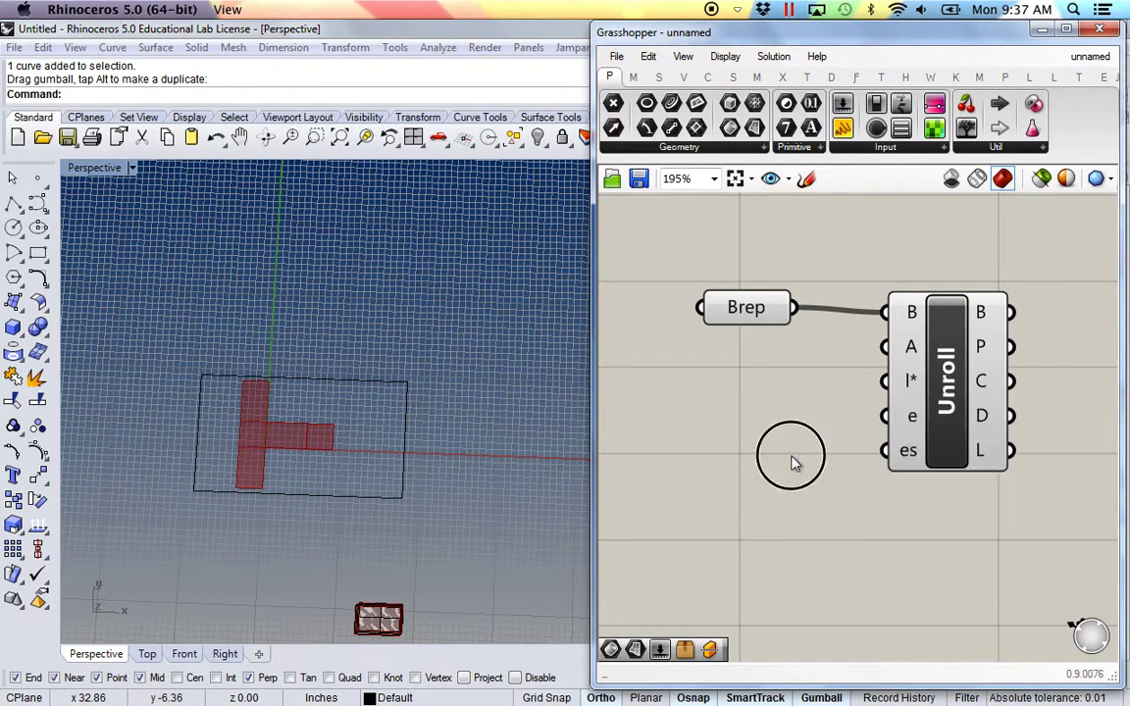
pyautogui.rightClick(982, 312)
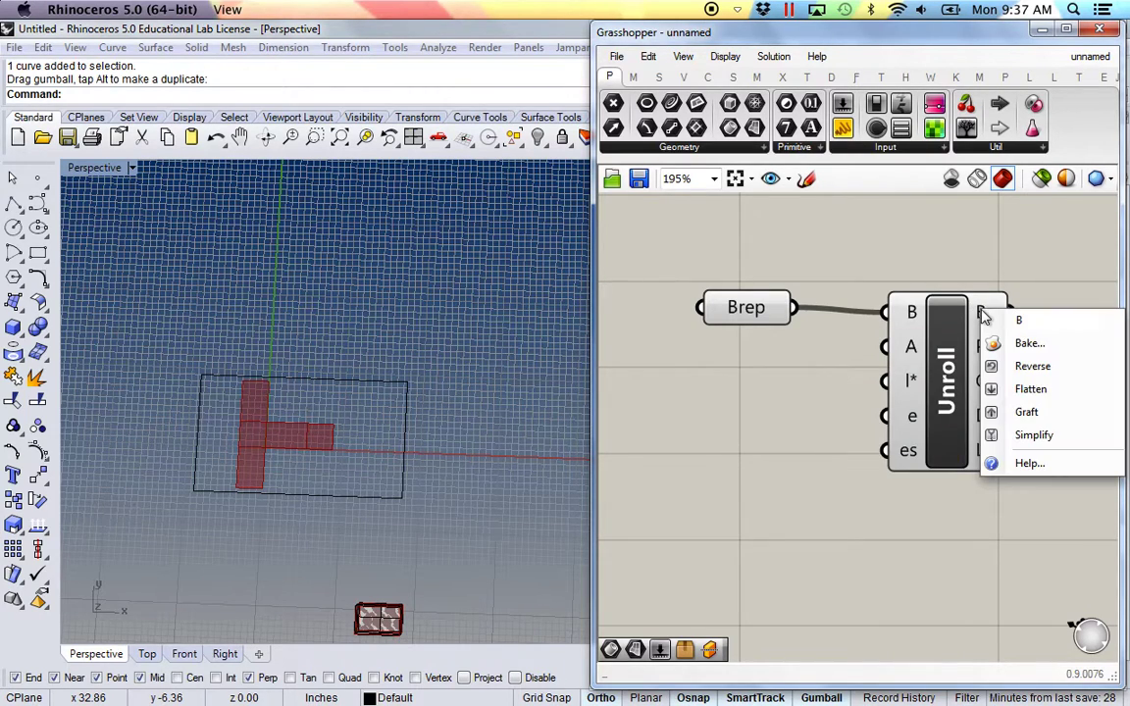
pyautogui.click(1030, 344)
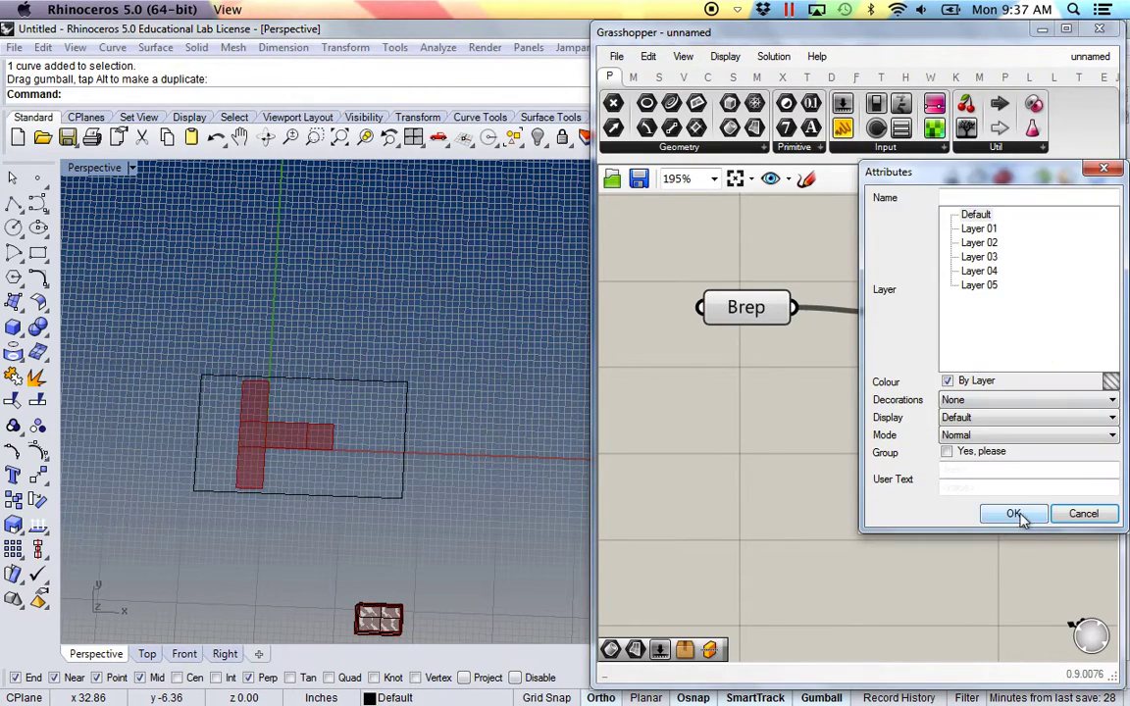
pyautogui.click(1015, 514)
pyautogui.click(321, 447)
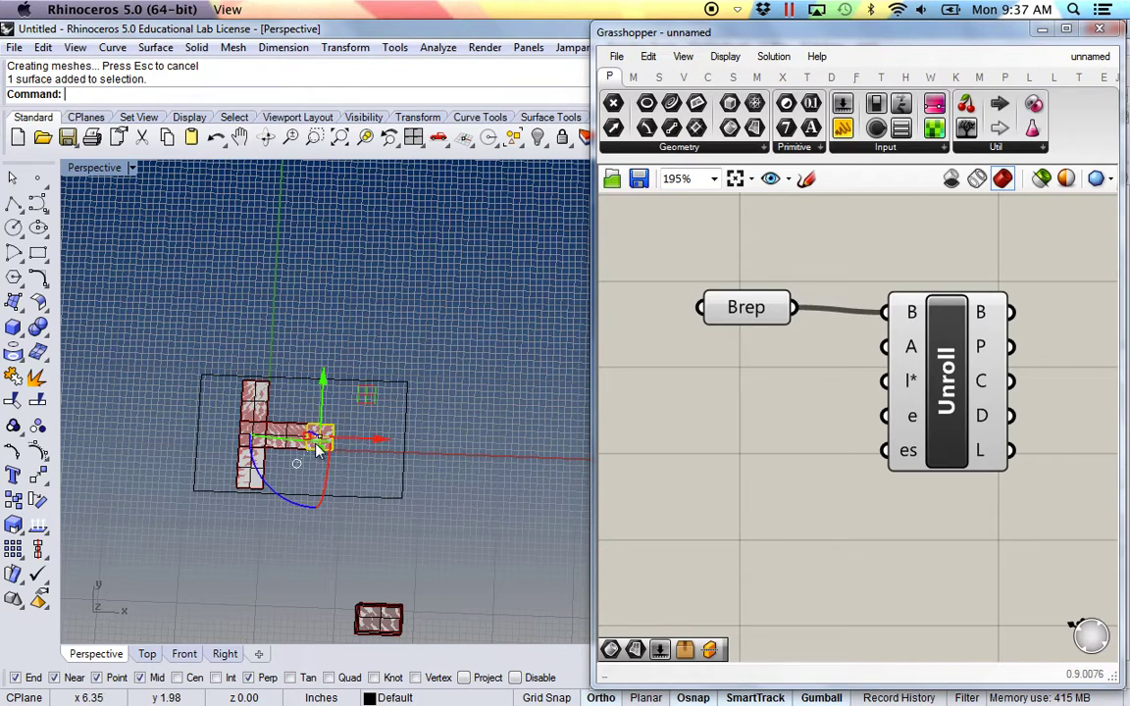
pyautogui.click(368, 472)
# Move the five baked surfaces together with the rectangle along the X axis, clear of the Grasshopper preview.
pyautogui.scroll(6, 302, 451)
pyautogui.click(341, 440)
pyautogui.keyDown('shift'); pyautogui.click(258, 408); pyautogui.keyUp('shift')
pyautogui.keyDown('shift'); pyautogui.click(216, 410); pyautogui.keyUp('shift')
pyautogui.keyDown('shift'); pyautogui.click(210, 360); pyautogui.keyUp('shift')
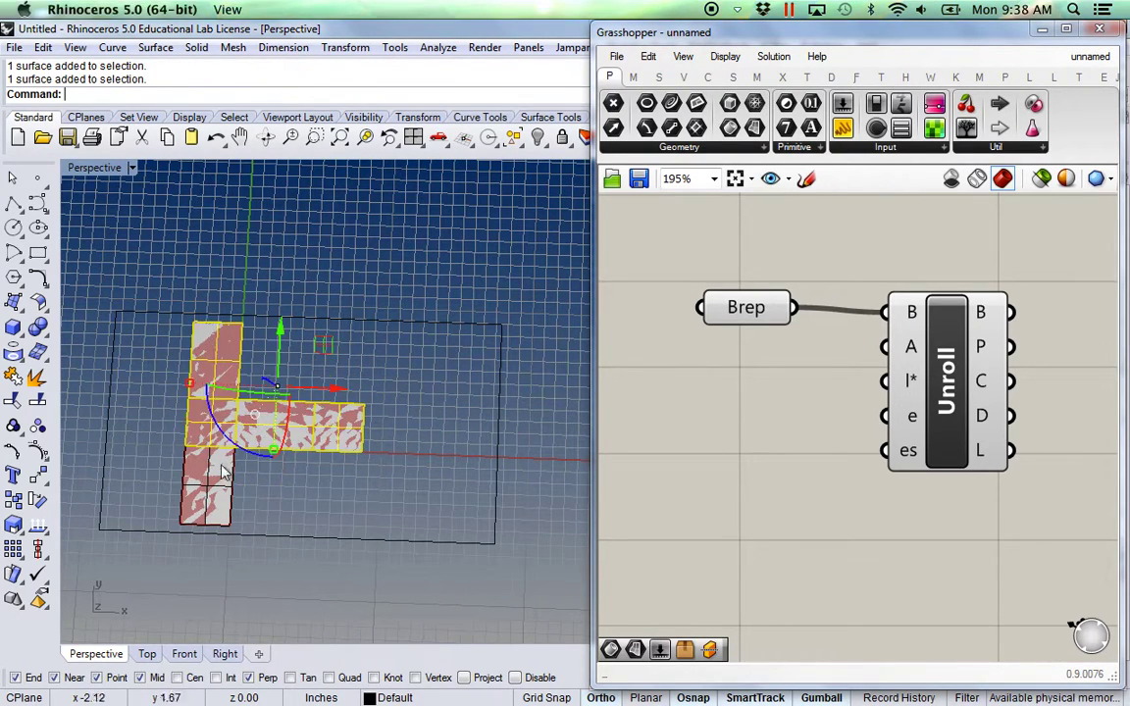
pyautogui.keyDown('shift'); pyautogui.click(224, 474); pyautogui.keyUp('shift')
pyautogui.scroll(-5, 358, 530)
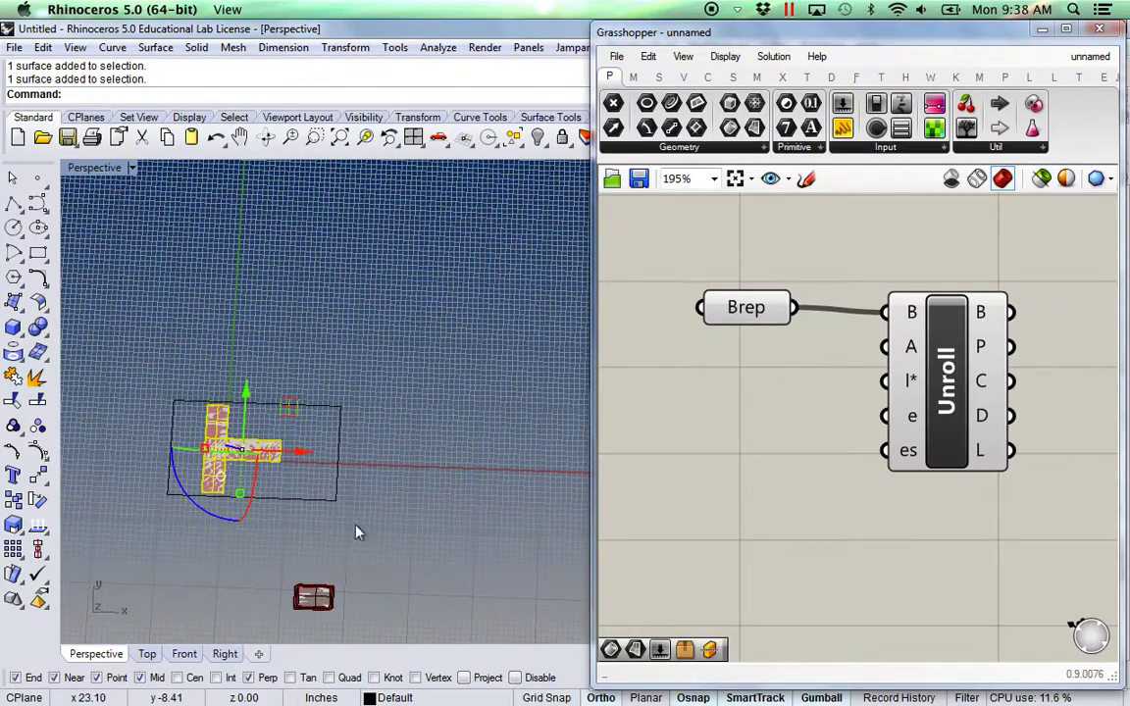
pyautogui.keyDown('shift'); pyautogui.click(315, 494); pyautogui.keyUp('shift')
pyautogui.keyDown('shift'); pyautogui.moveTo(420, 501); pyautogui.dragTo(318, 489, button='right'); pyautogui.keyUp('shift')
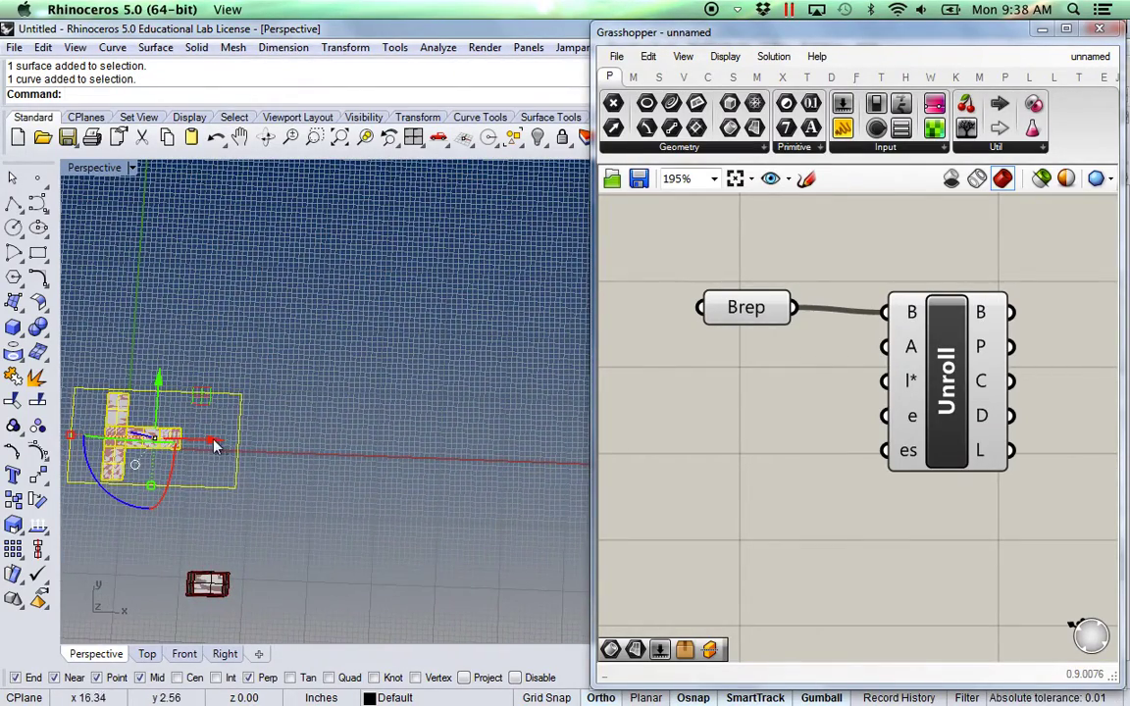
pyautogui.moveTo(214, 441); pyautogui.dragTo(468, 454)
pyautogui.press('Escape')
# Join the five flat pattern surfaces into one polysurface.
pyautogui.scroll(6, 450, 459)
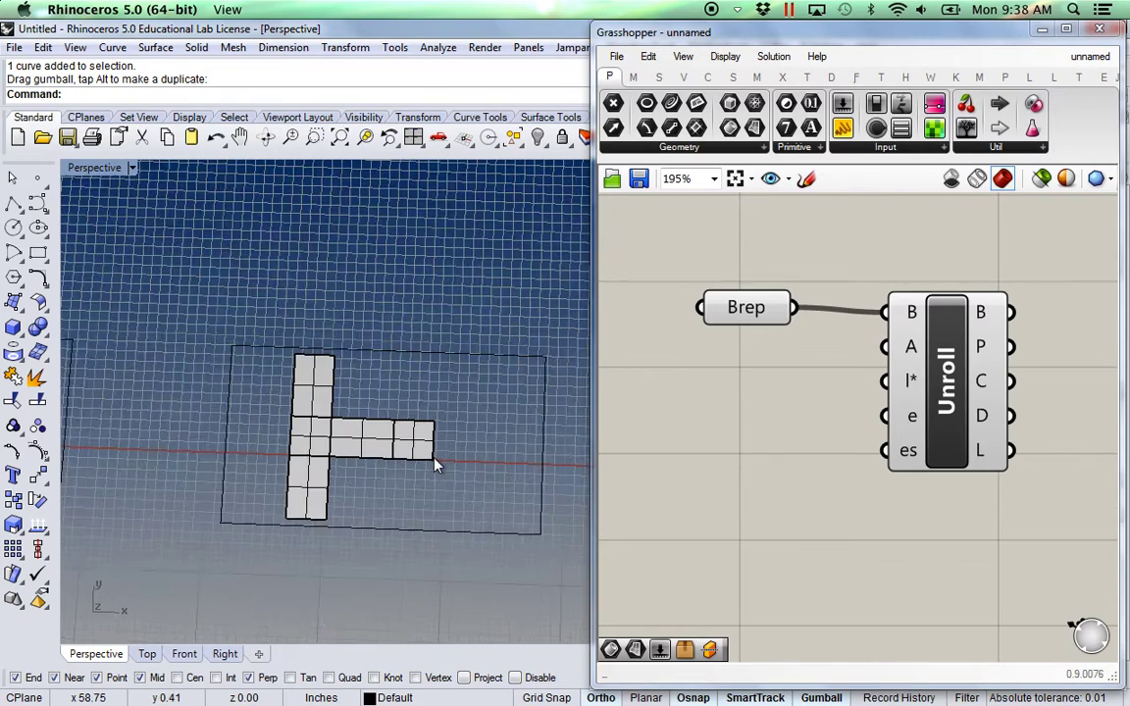
pyautogui.keyDown('shift'); pyautogui.moveTo(419, 475); pyautogui.dragTo(380, 474, button='right'); pyautogui.keyUp('shift')
pyautogui.click(364, 493)
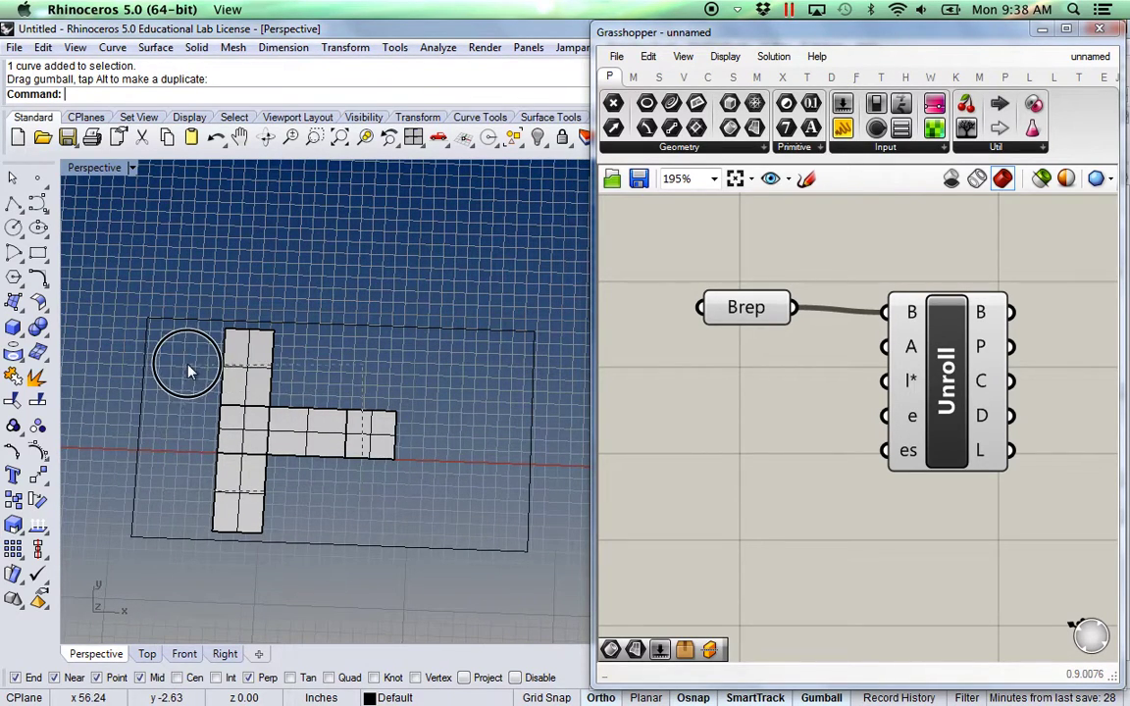
pyautogui.moveTo(189, 366); pyautogui.dragTo(188, 366)
pyautogui.click(14, 376)
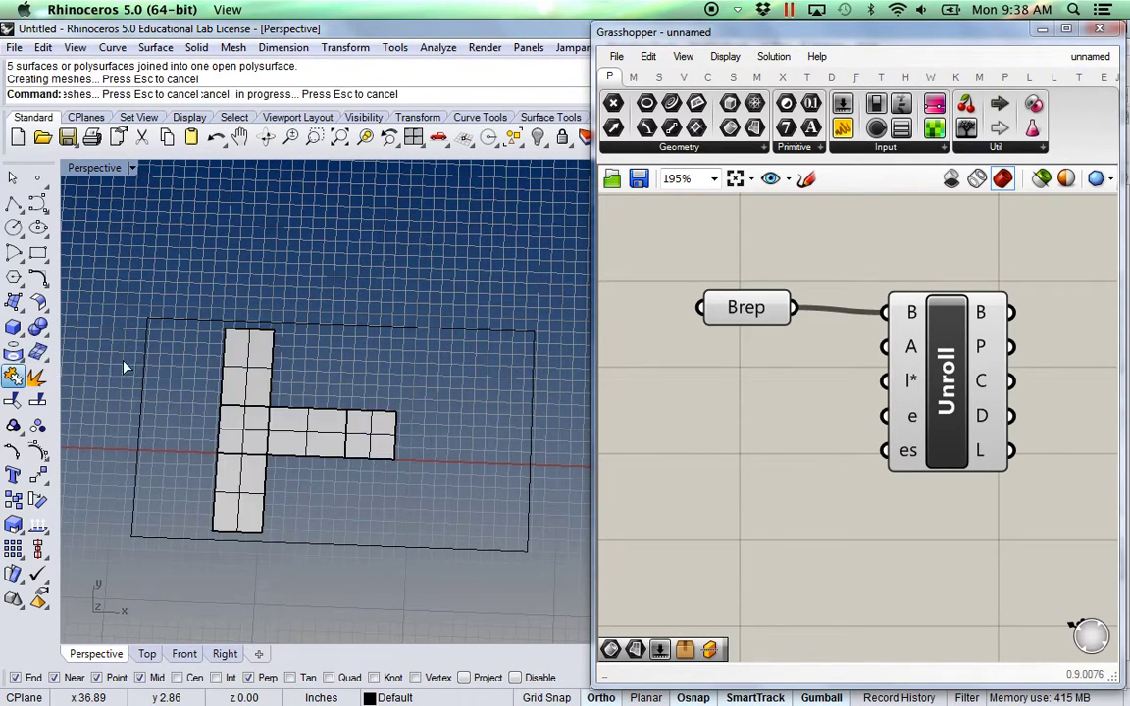
pyautogui.click(287, 268)
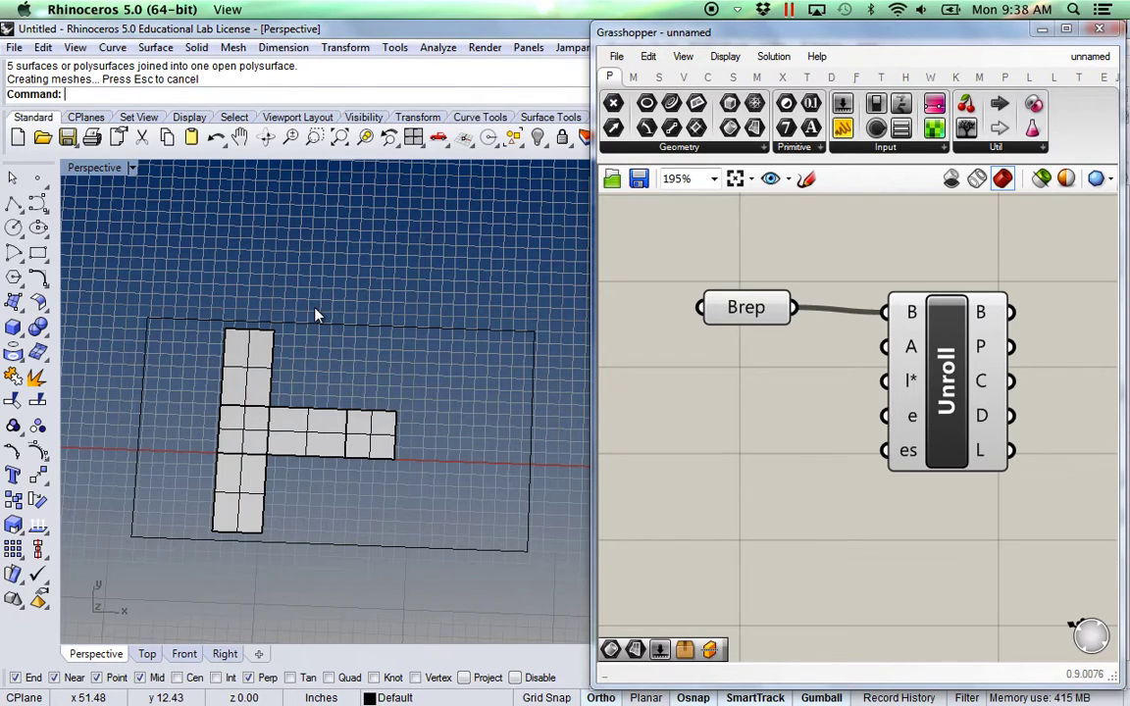
# Duplicate the outer border of the flat polysurface with DupBorder.
pyautogui.write('DupBorder')
pyautogui.press('Return')
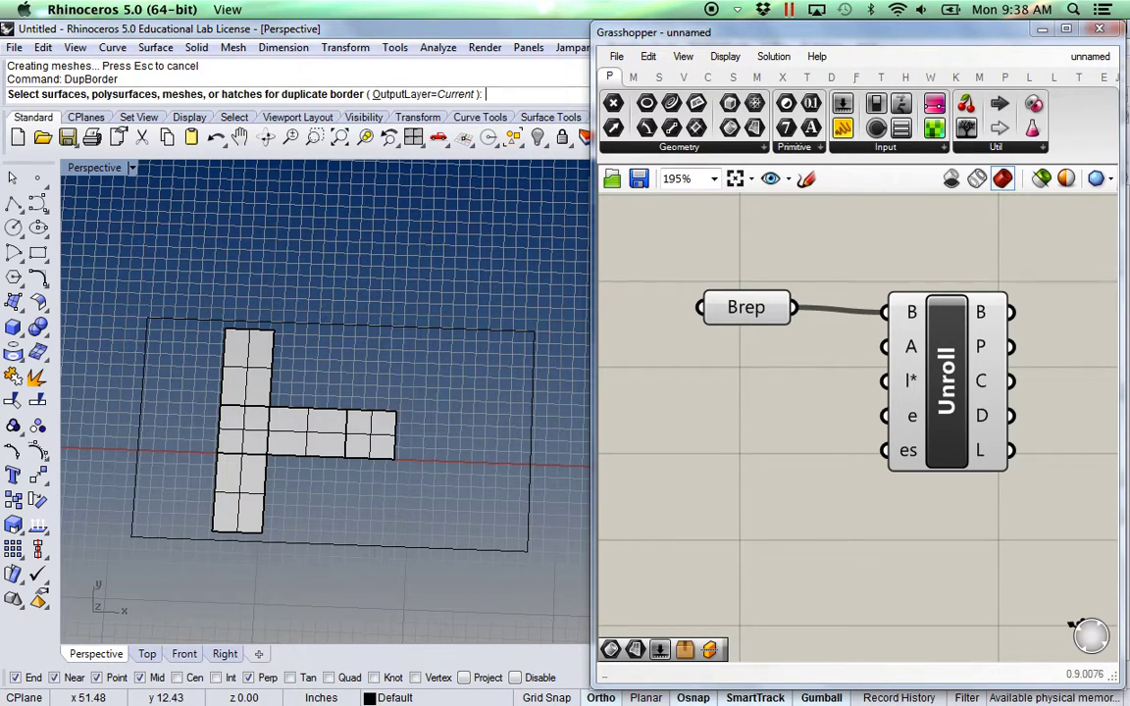
pyautogui.click(219, 474)
pyautogui.press('Return')
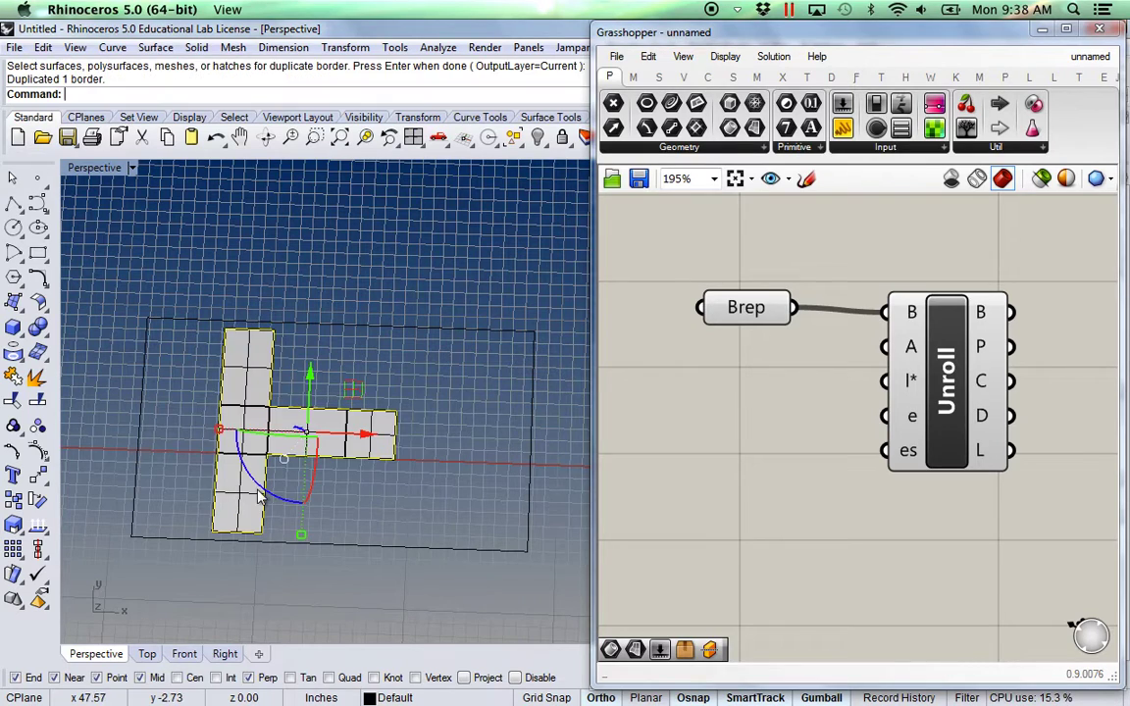
# Collapse the Grasshopper window and change the duplicated border curve to Layer 02.
pyautogui.doubleClick(755, 33)
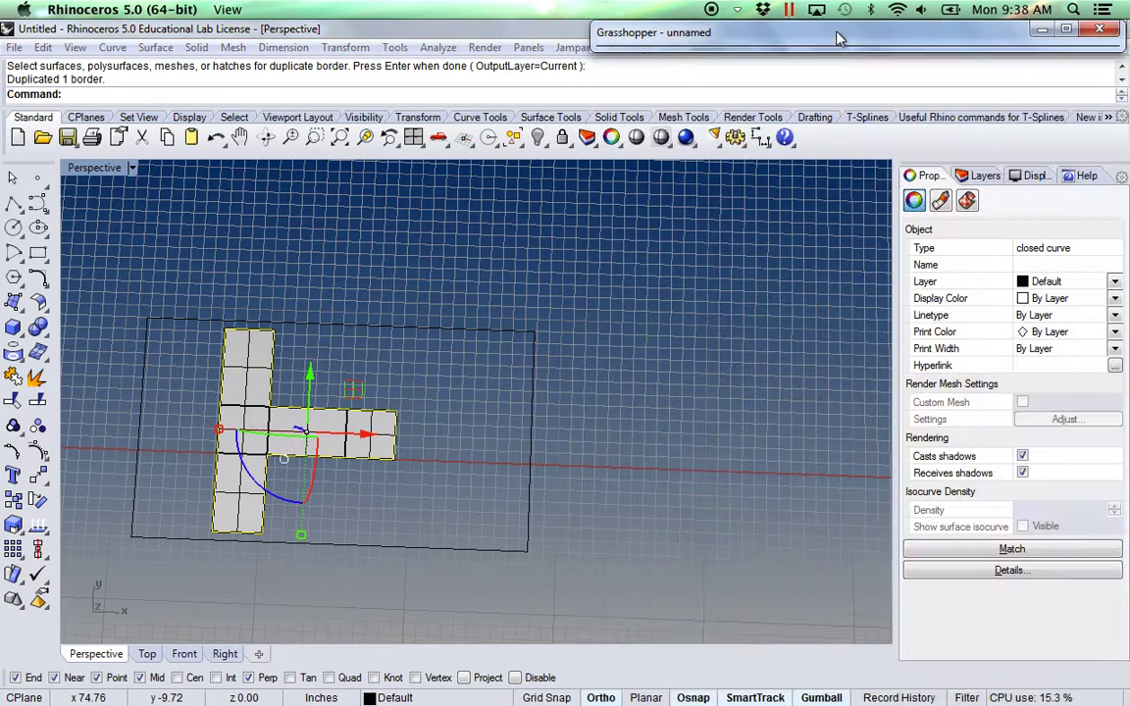
pyautogui.click(981, 175)
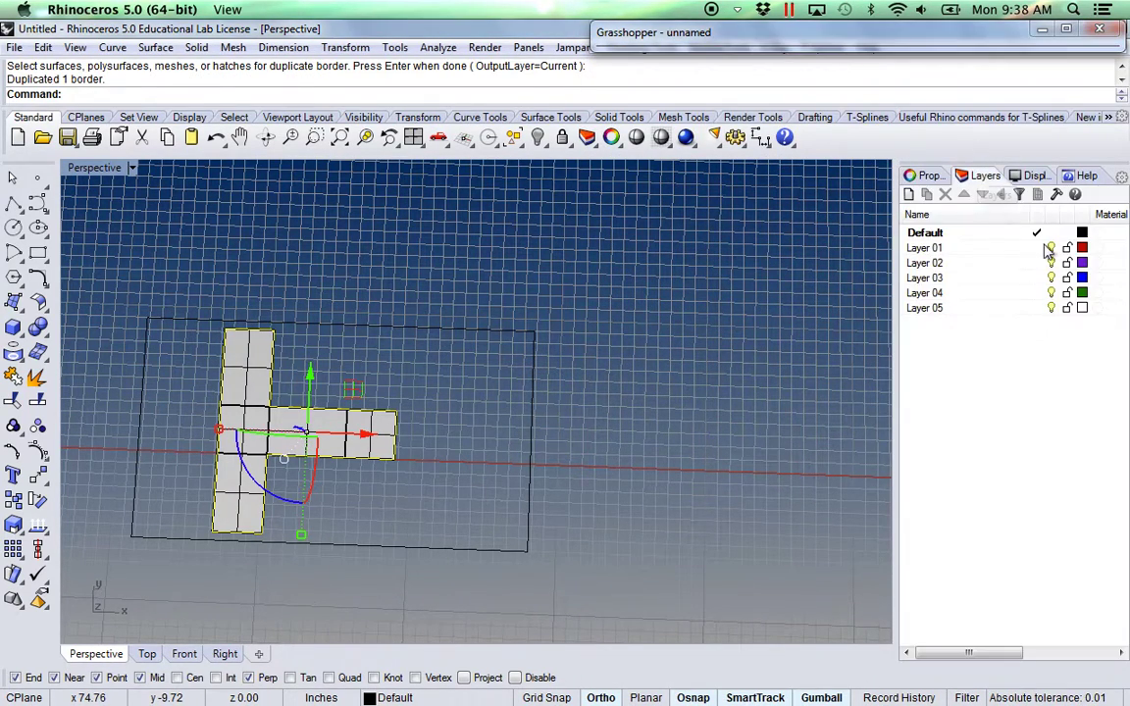
pyautogui.click(938, 265)
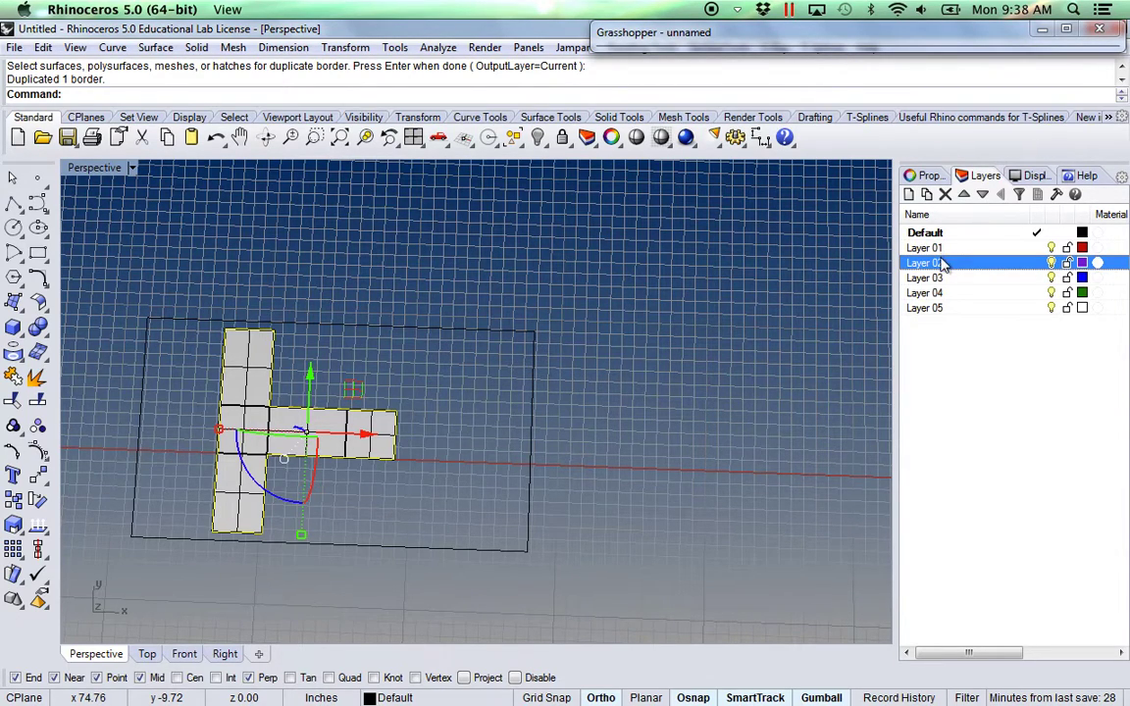
pyautogui.rightClick(941, 265)
pyautogui.click(966, 497)
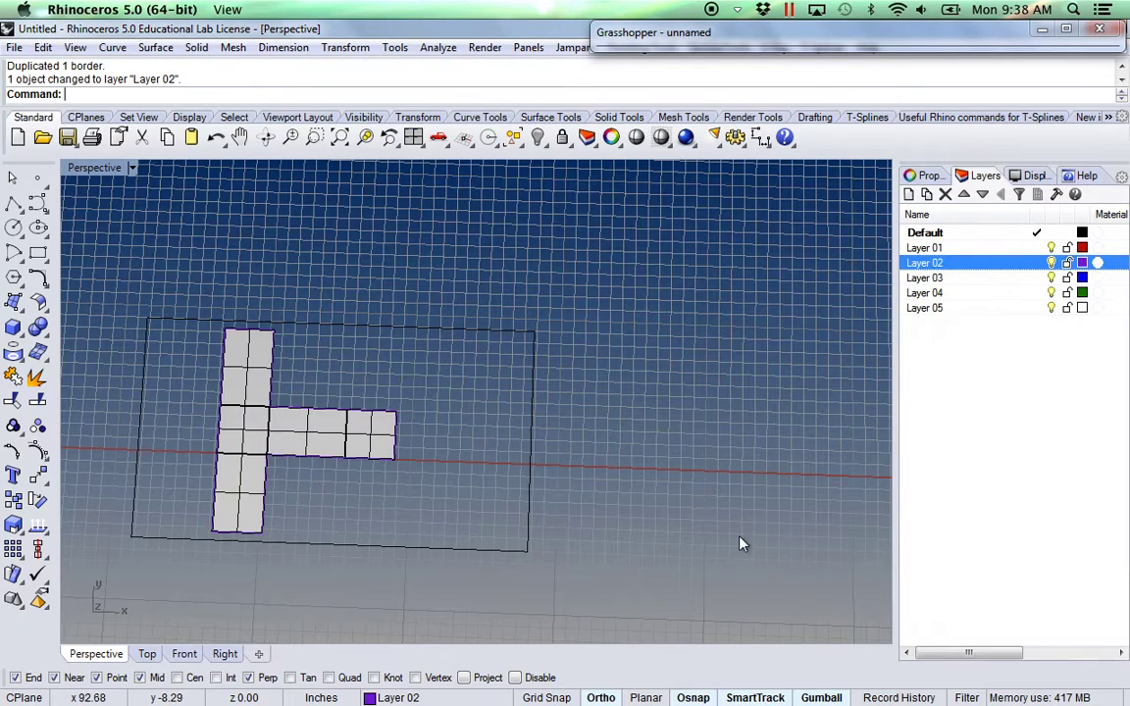
pyautogui.click(742, 544)
# Duplicate the four interior fold edges of the flat polysurface with DupEdge.
pyautogui.write('DupE')
pyautogui.press('Return')
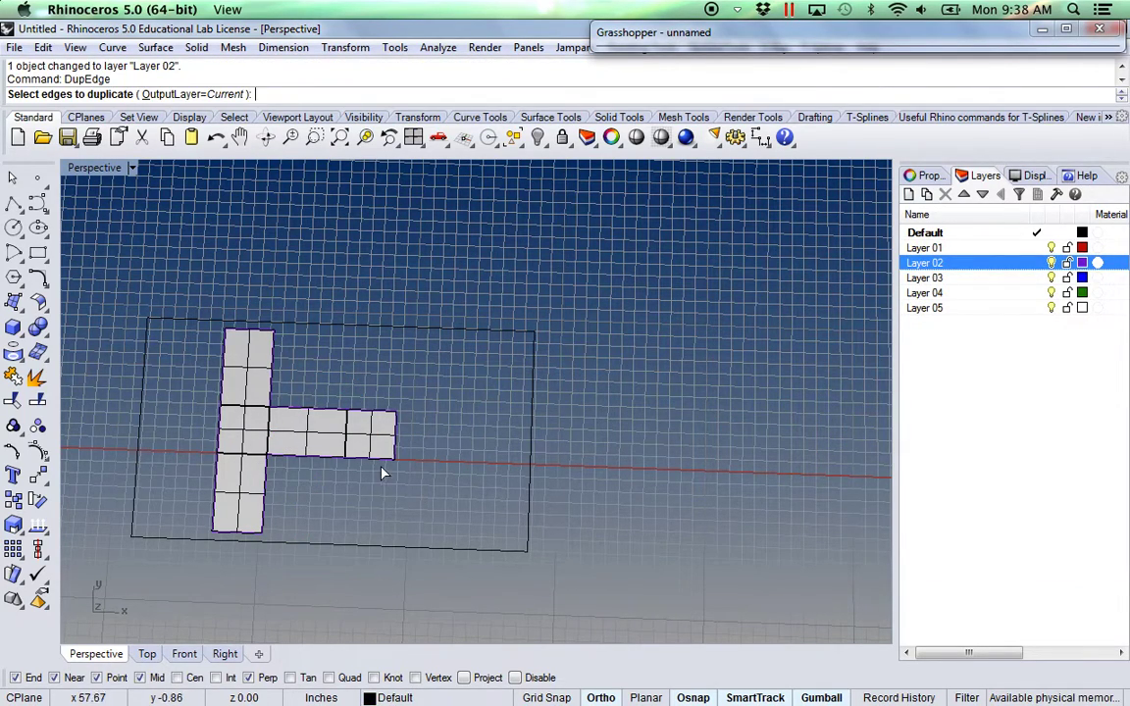
pyautogui.click(346, 433)
pyautogui.click(269, 438)
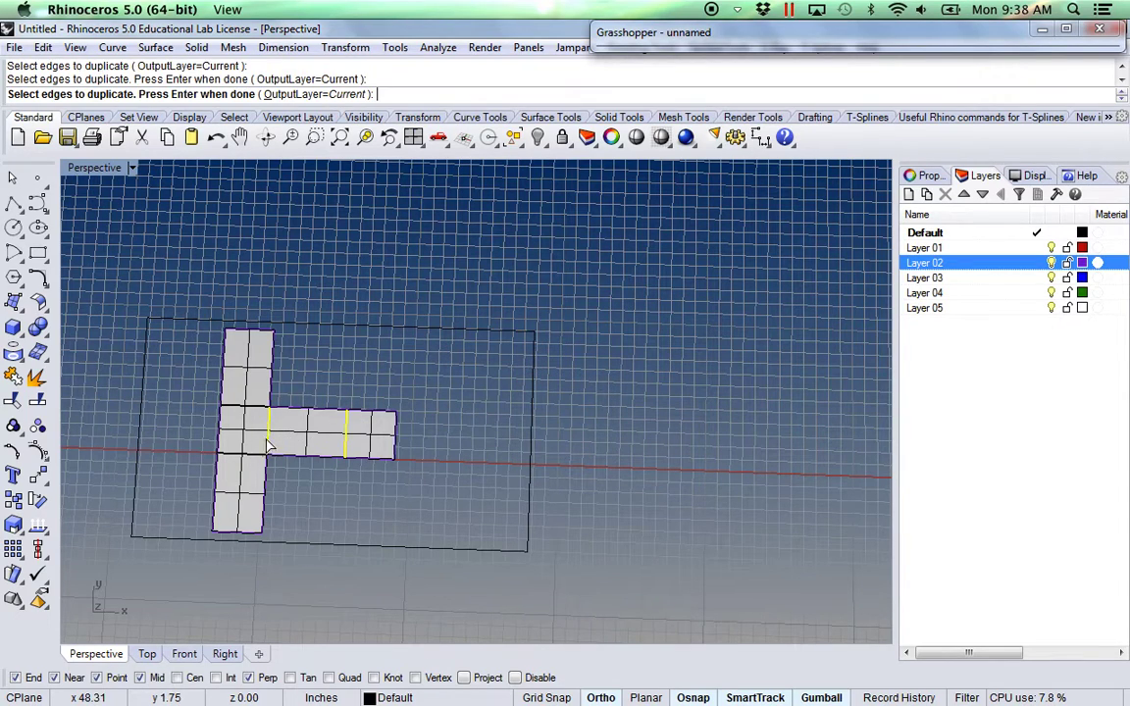
pyautogui.click(243, 456)
pyautogui.click(245, 405)
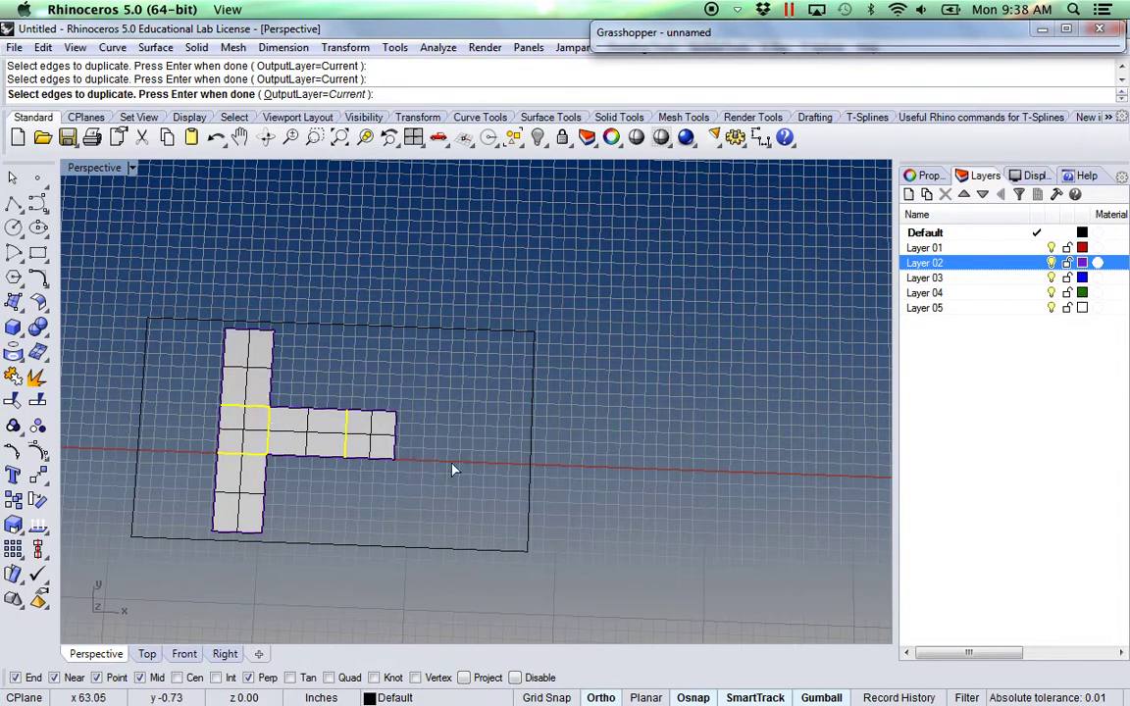
pyautogui.rightClick(936, 279)
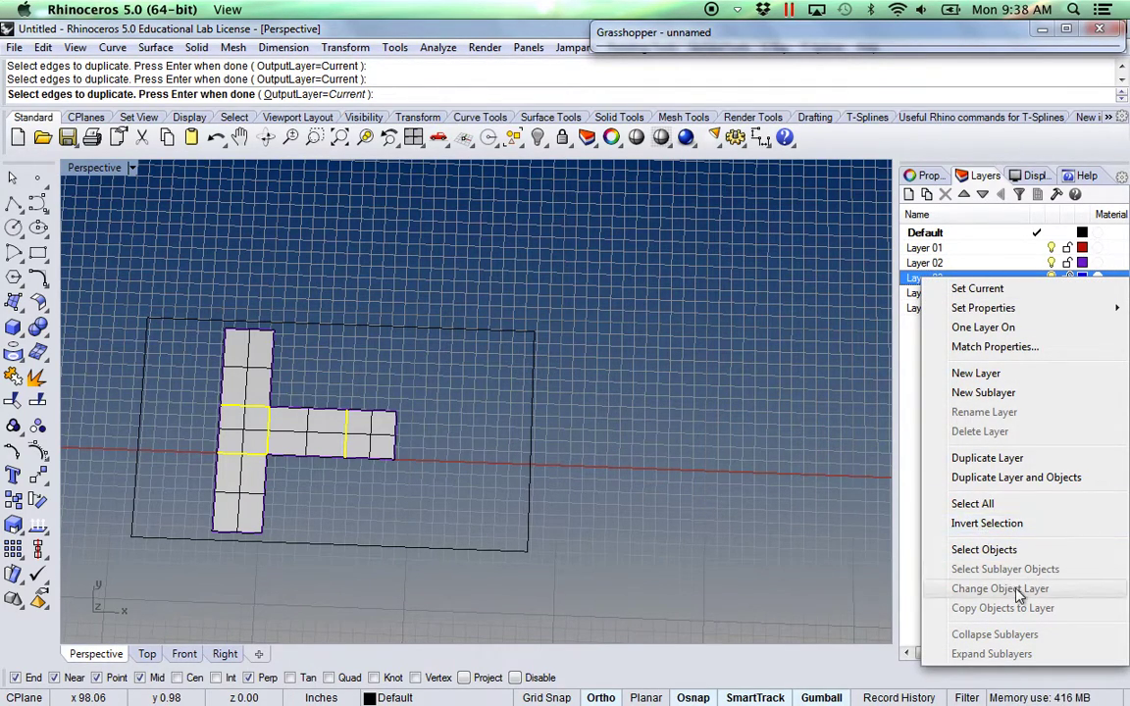
pyautogui.rightClick(418, 489)
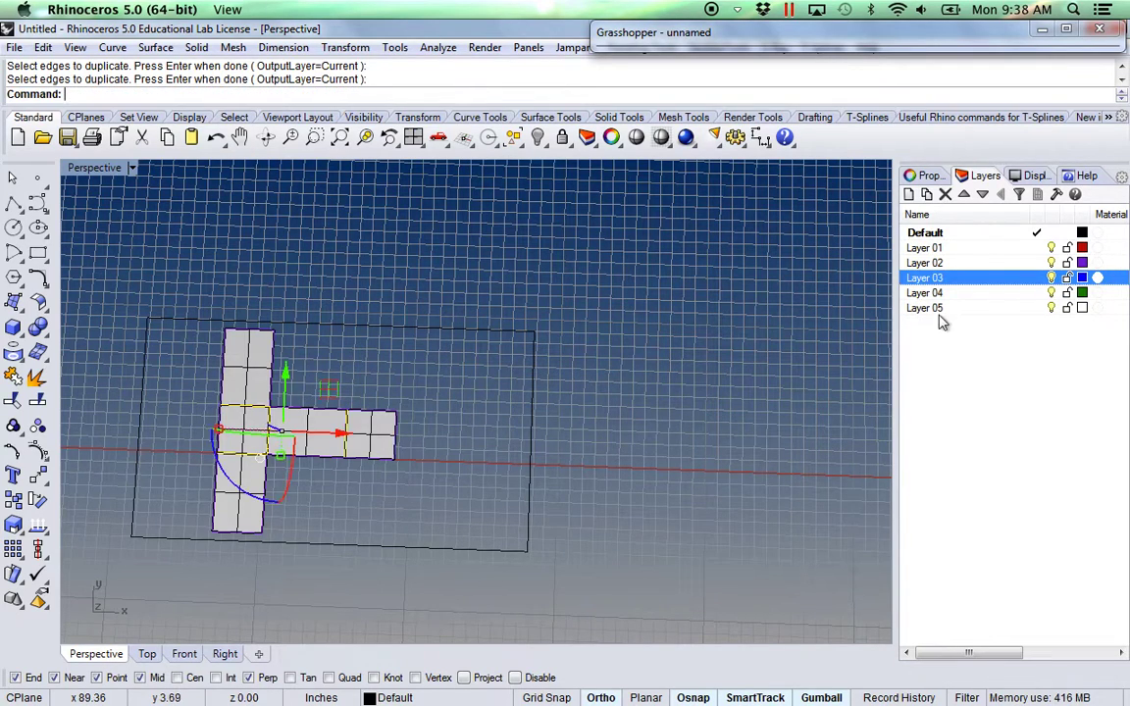
# Change the duplicated fold lines to Layer 03 and delete the flat polysurface.
pyautogui.rightClick(932, 281)
pyautogui.click(958, 588)
pyautogui.click(245, 508)
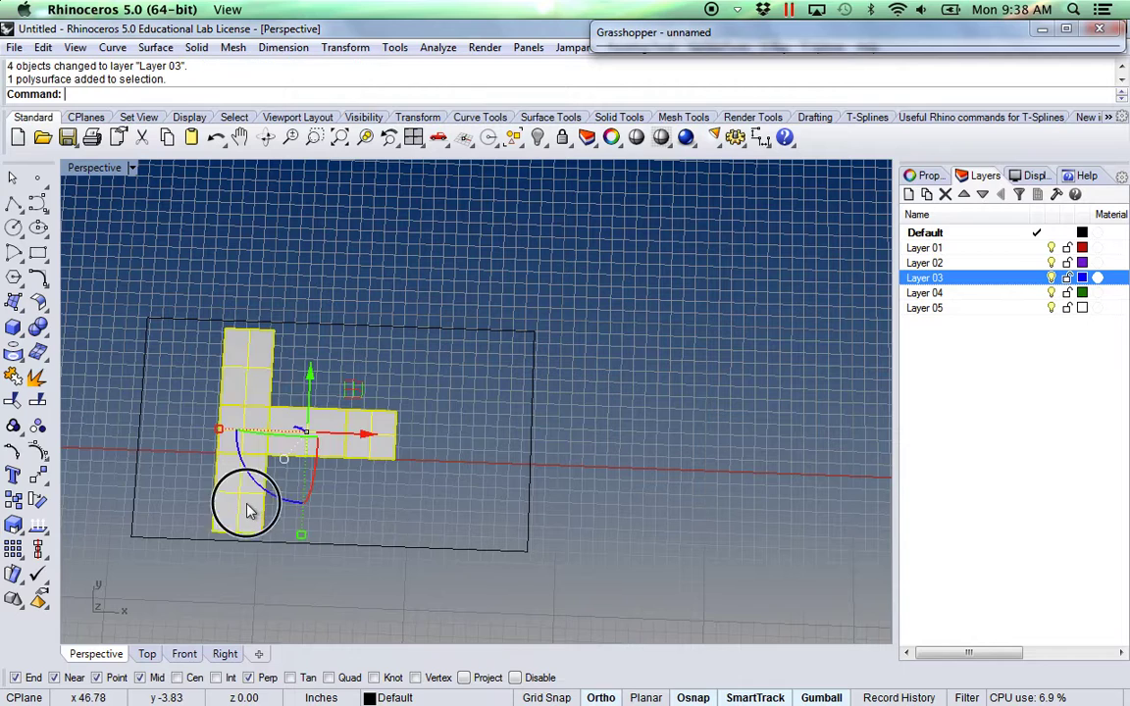
pyautogui.press('Delete')
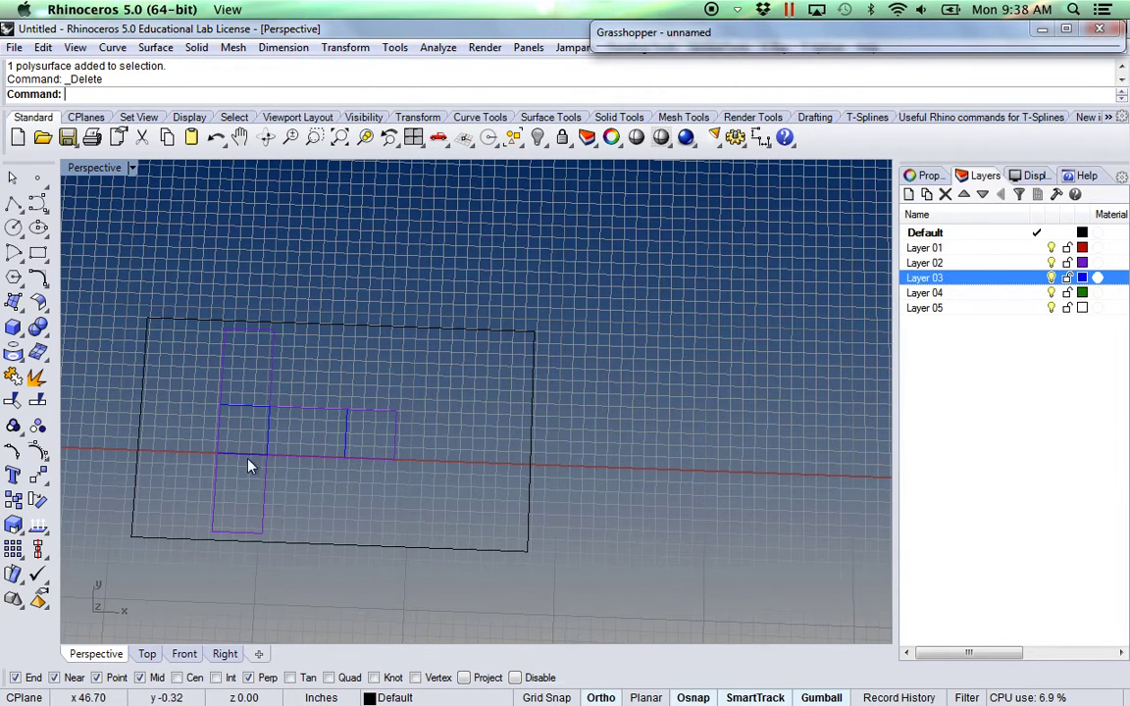
# Set the colour of Layer 02 to Magenta.
pyautogui.scroll(5, 247, 460)
pyautogui.scroll(-3, 248, 460)
pyautogui.moveTo(279, 476); pyautogui.dragTo(356, 477, button='right')
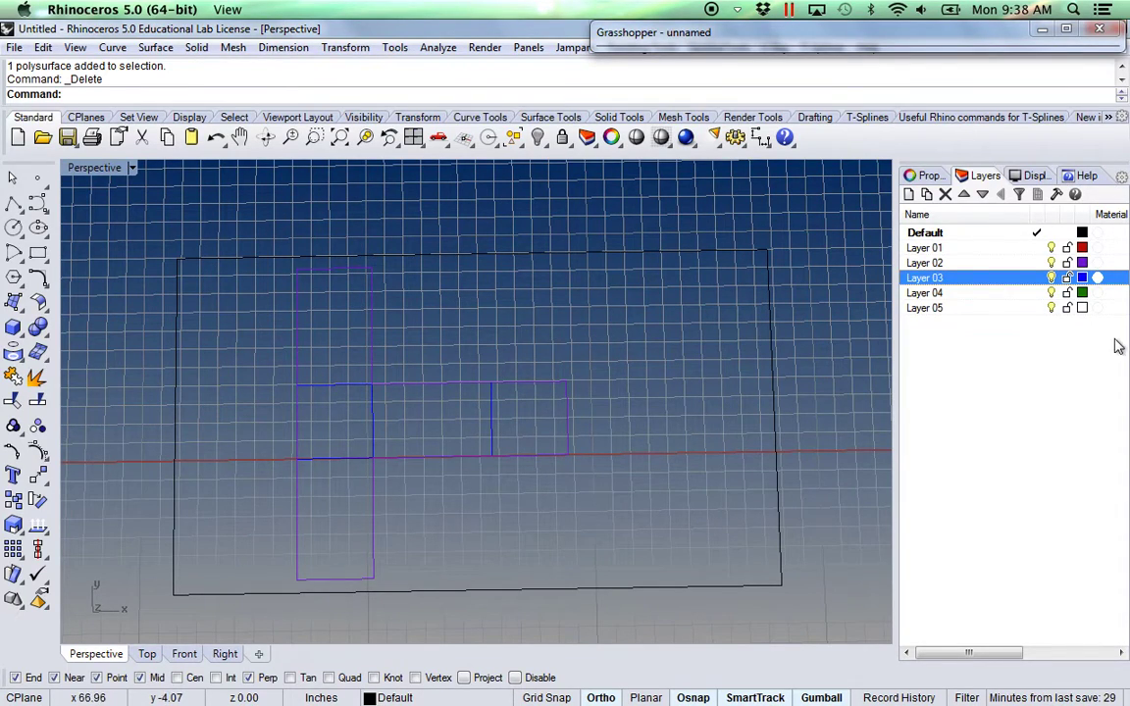
pyautogui.click(1083, 264)
pyautogui.click(417, 272)
pyautogui.moveTo(417, 272); pyautogui.dragTo(383, 137)
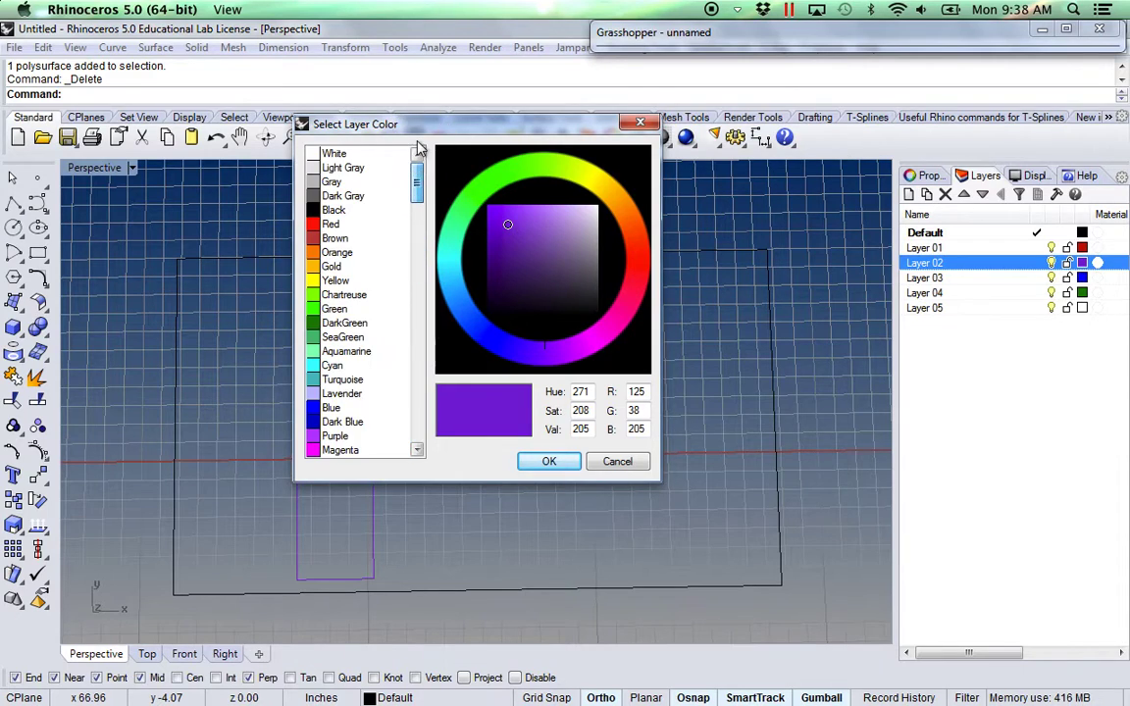
pyautogui.click(341, 450)
pyautogui.click(542, 463)
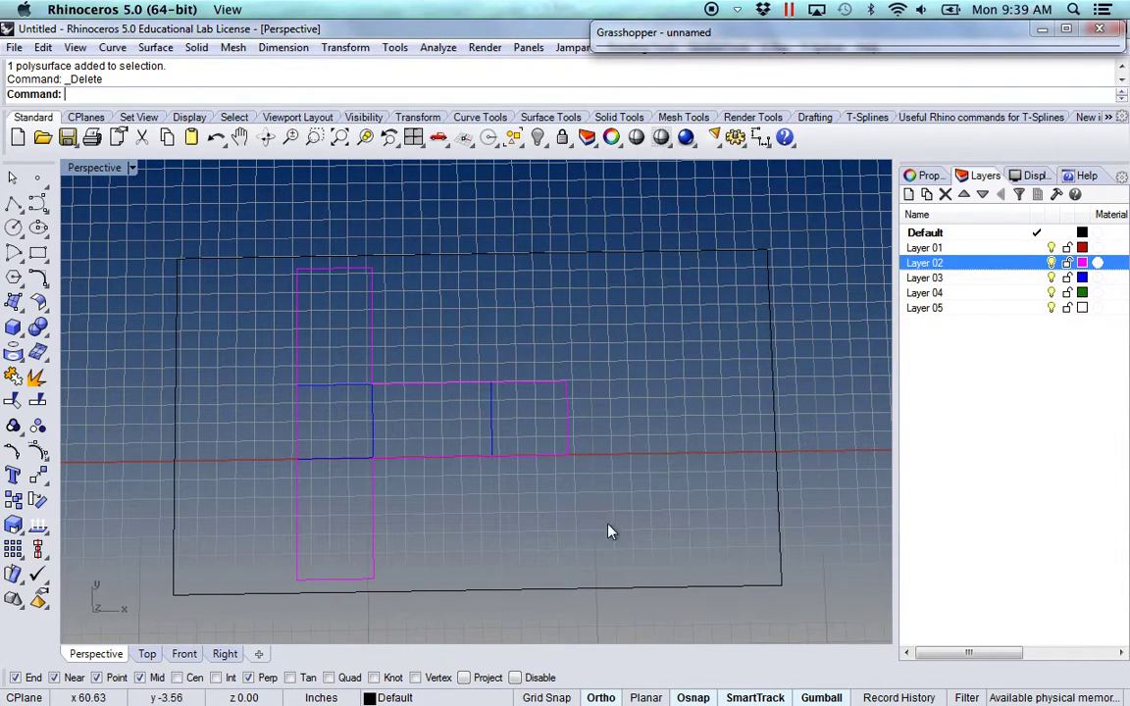
# Set the linetype of Layer 03 to Dashed for the fold lines.
pyautogui.keyDown('shift'); pyautogui.moveTo(606, 474); pyautogui.dragTo(573, 470, button='right'); pyautogui.keyUp('shift')
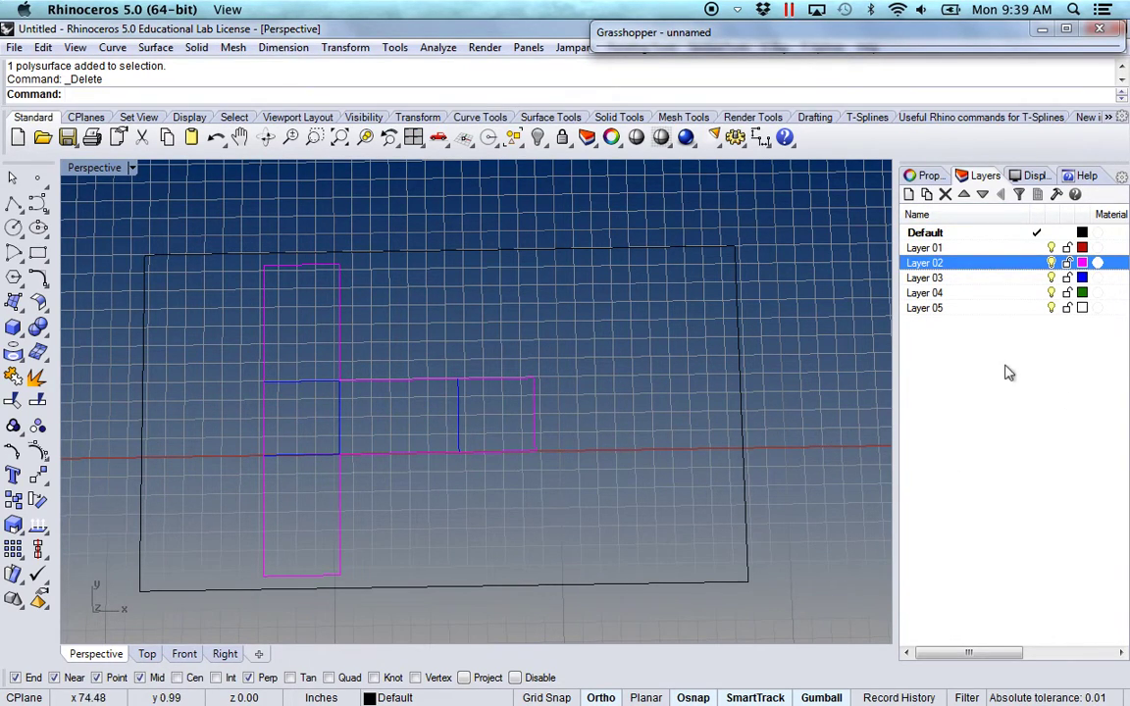
pyautogui.scroll(3, 350, 449)
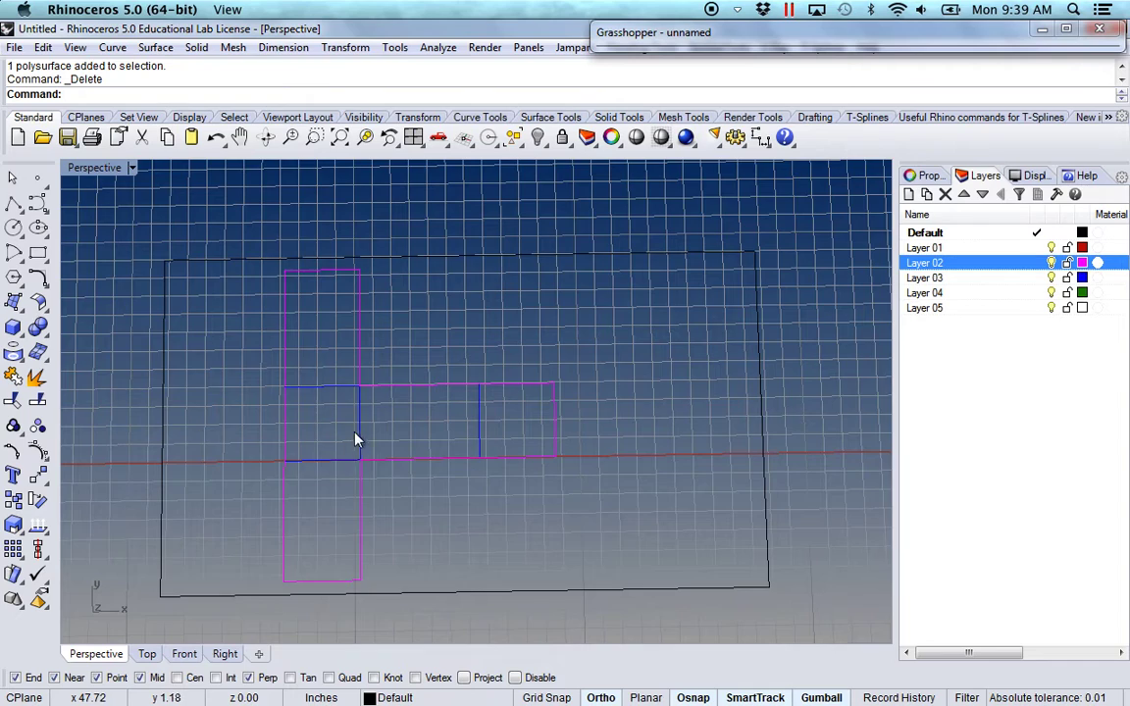
pyautogui.scroll(3, 378, 425)
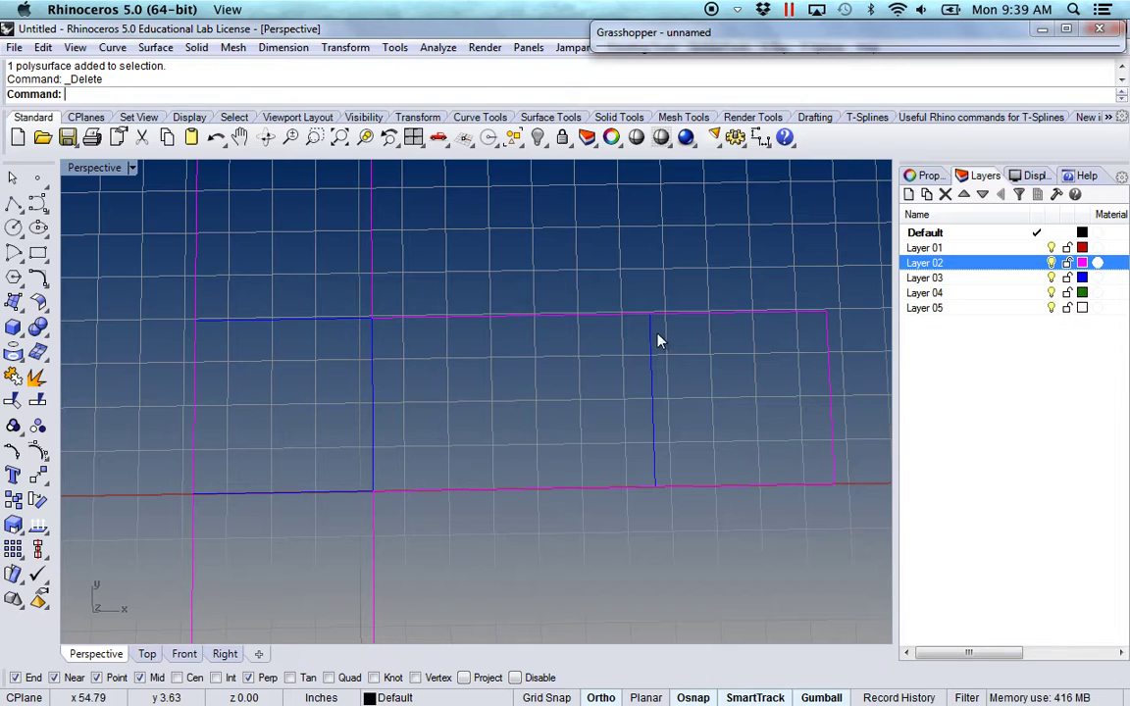
pyautogui.click(927, 279)
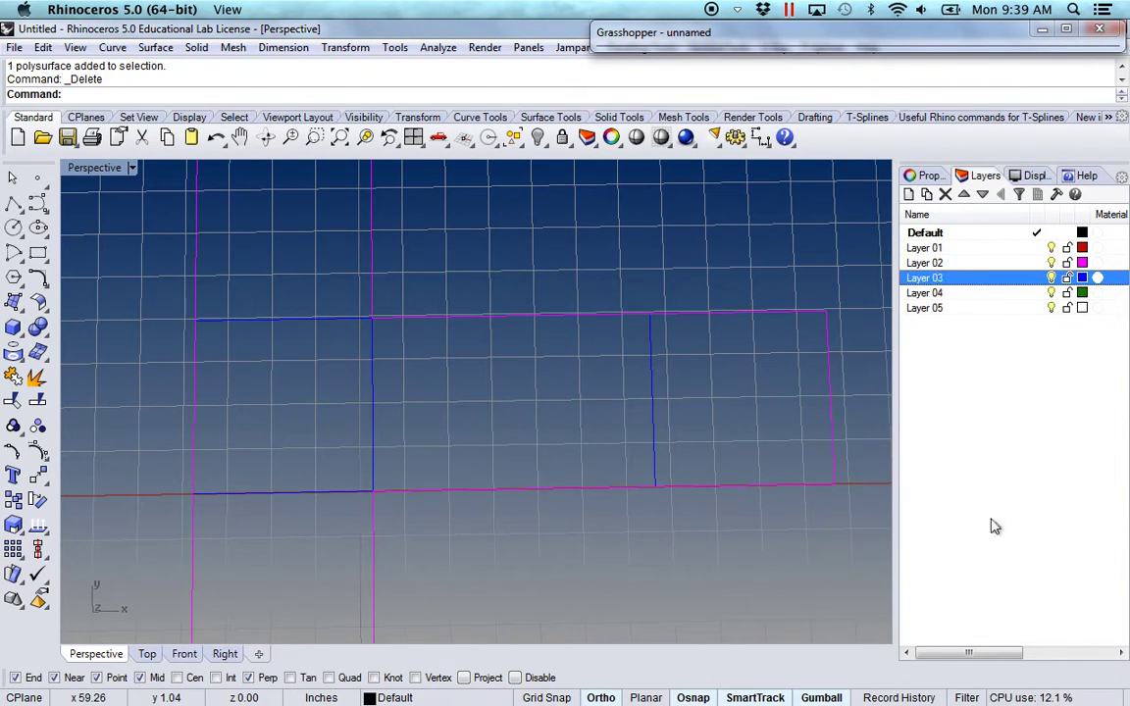
pyautogui.moveTo(997, 649); pyautogui.dragTo(1061, 651)
pyautogui.click(1045, 278)
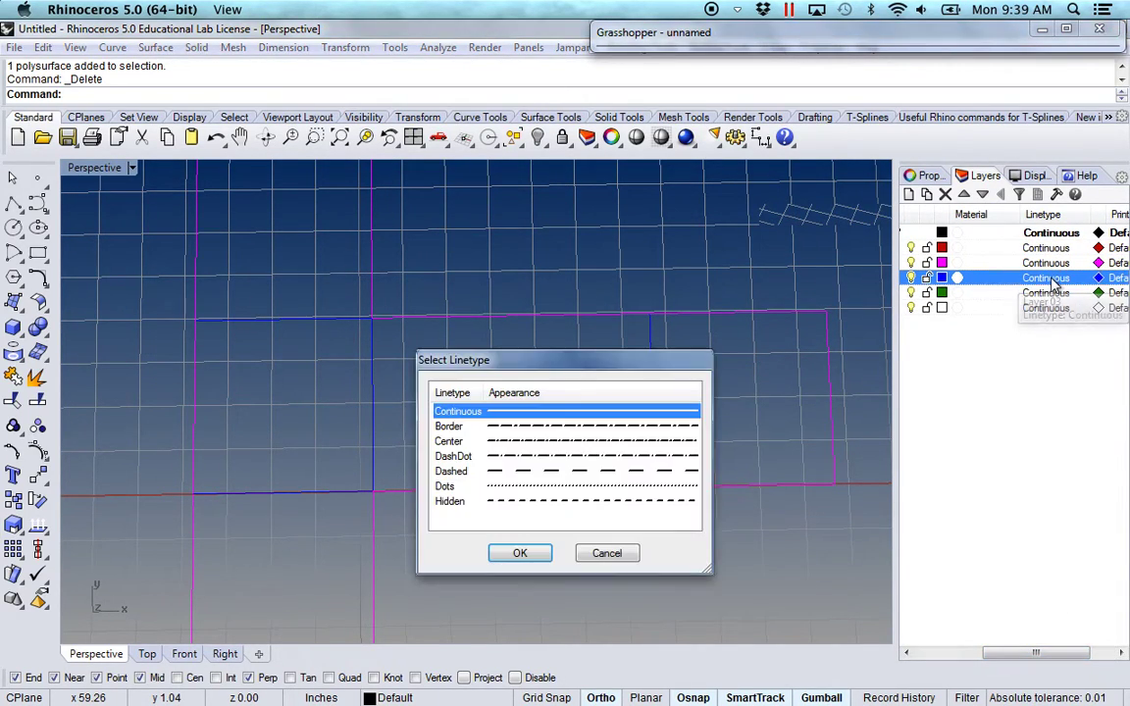
pyautogui.click(454, 471)
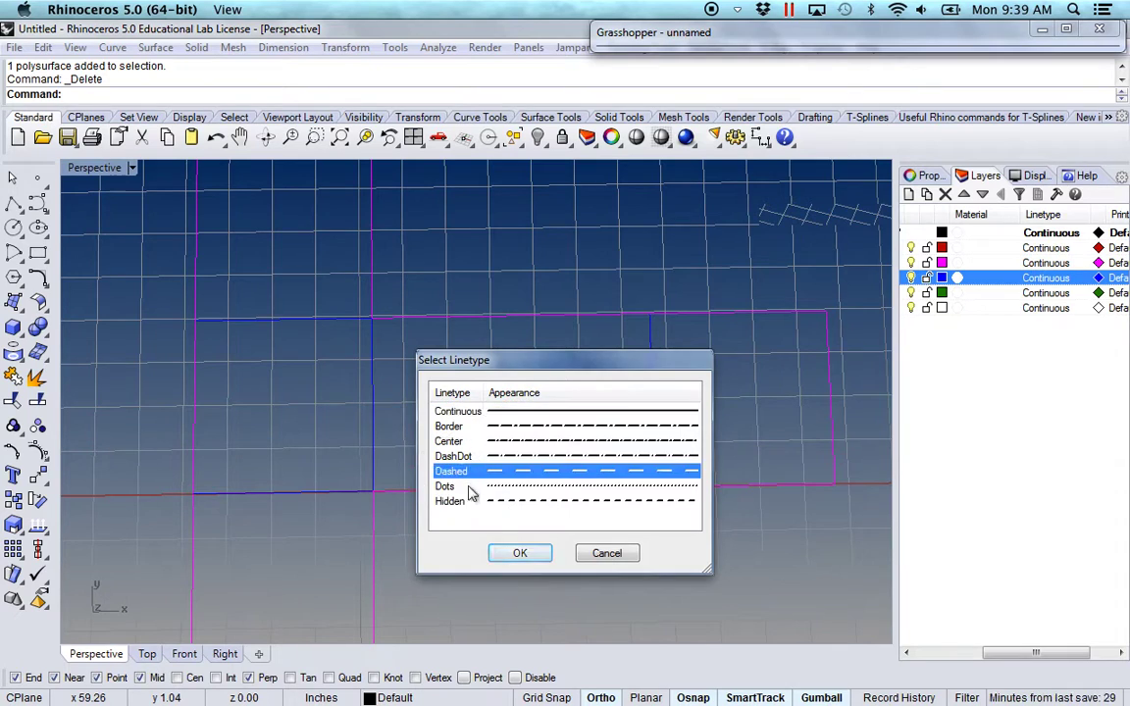
pyautogui.click(519, 555)
pyautogui.keyDown('shift'); pyautogui.moveTo(505, 554); pyautogui.dragTo(511, 563, button='right'); pyautogui.keyUp('shift')
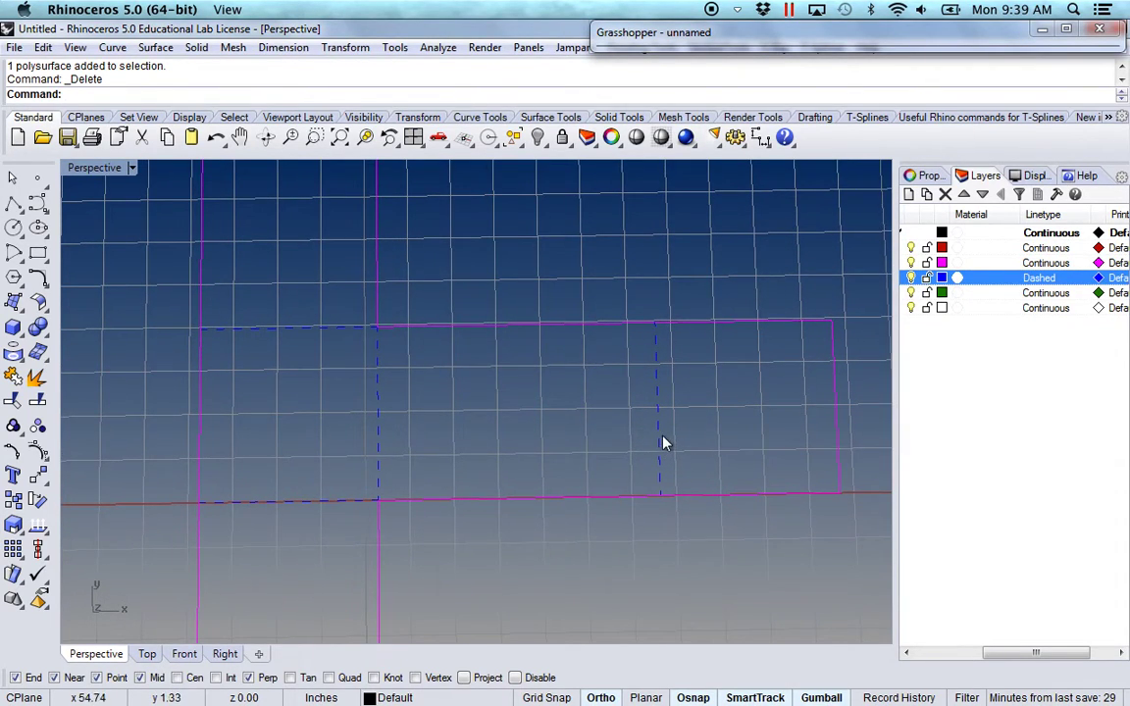
pyautogui.scroll(3, 663, 442)
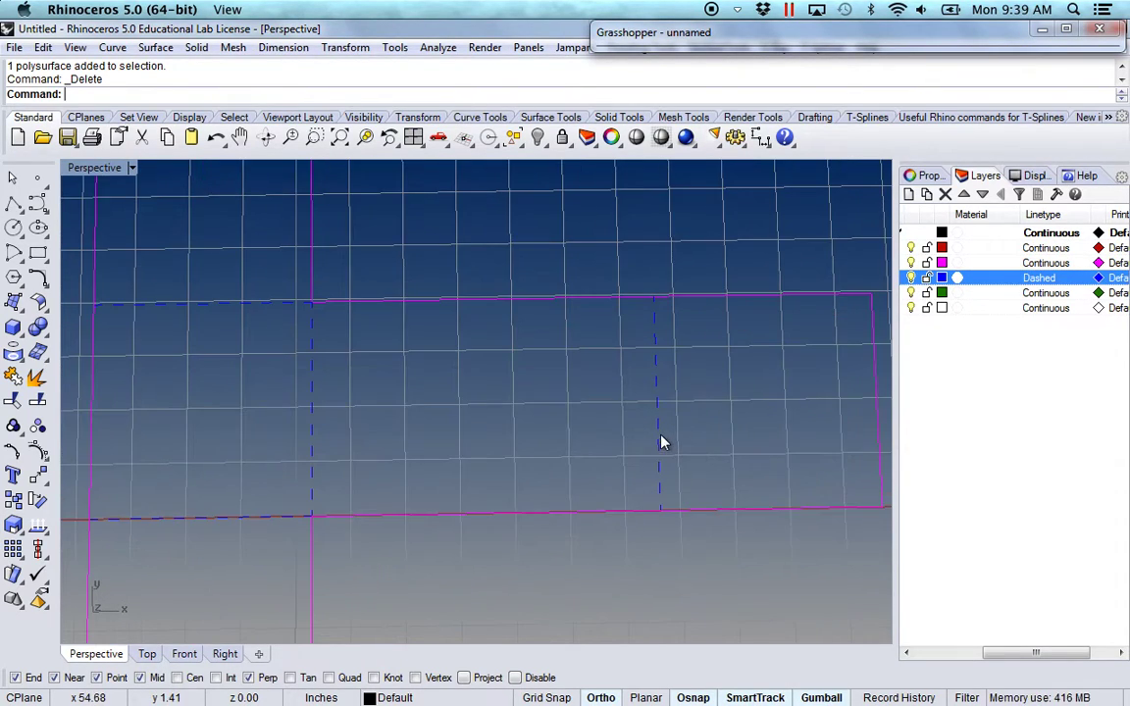
# Set the global linetype scale to 2 with SetLinetypeScale.
pyautogui.click(712, 425)
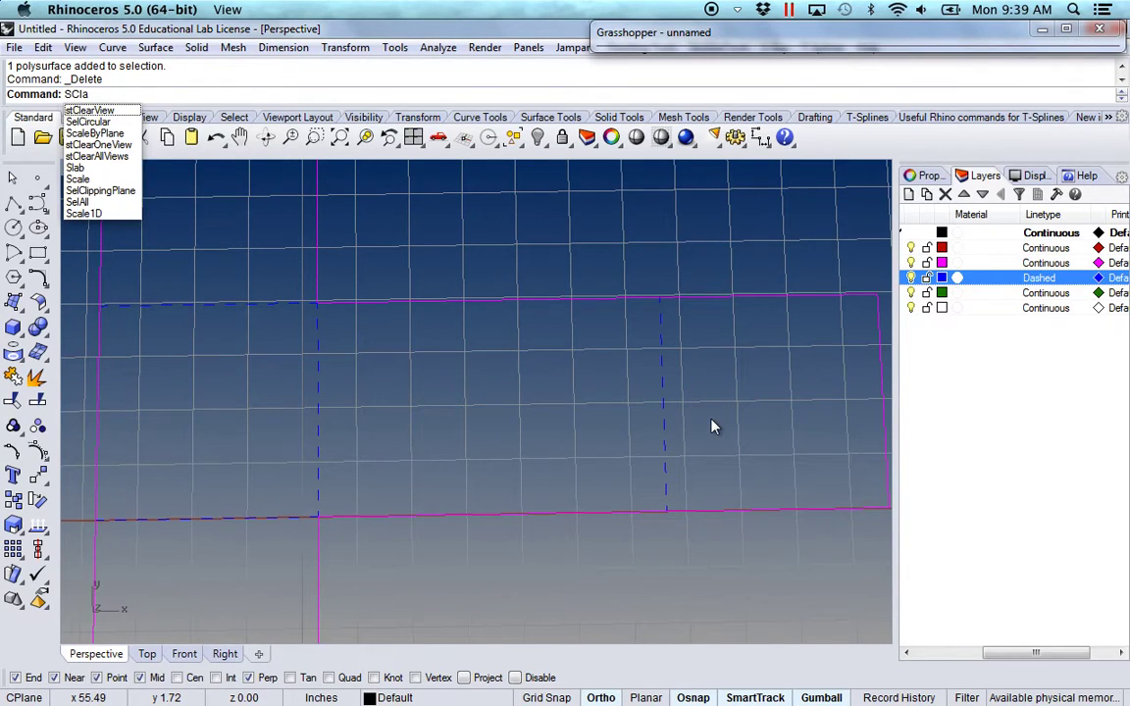
pyautogui.press('BackSpace')
pyautogui.press('BackSpace')
pyautogui.press('BackSpace')
pyautogui.press('BackSpace')
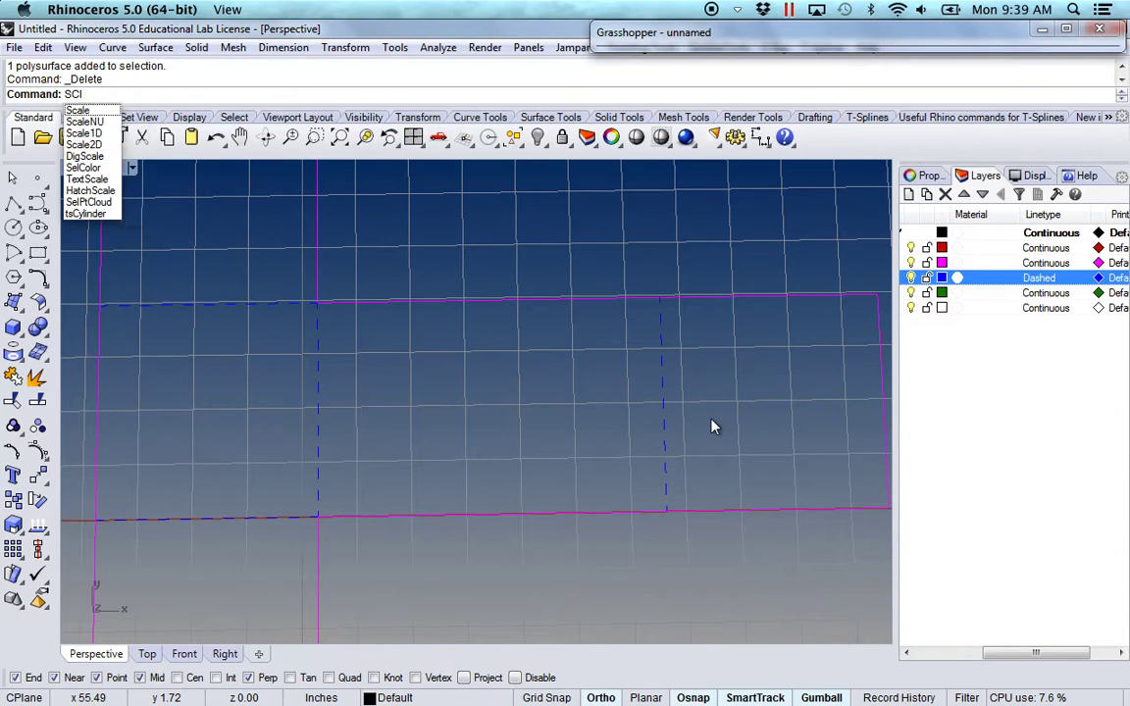
pyautogui.write('Set')
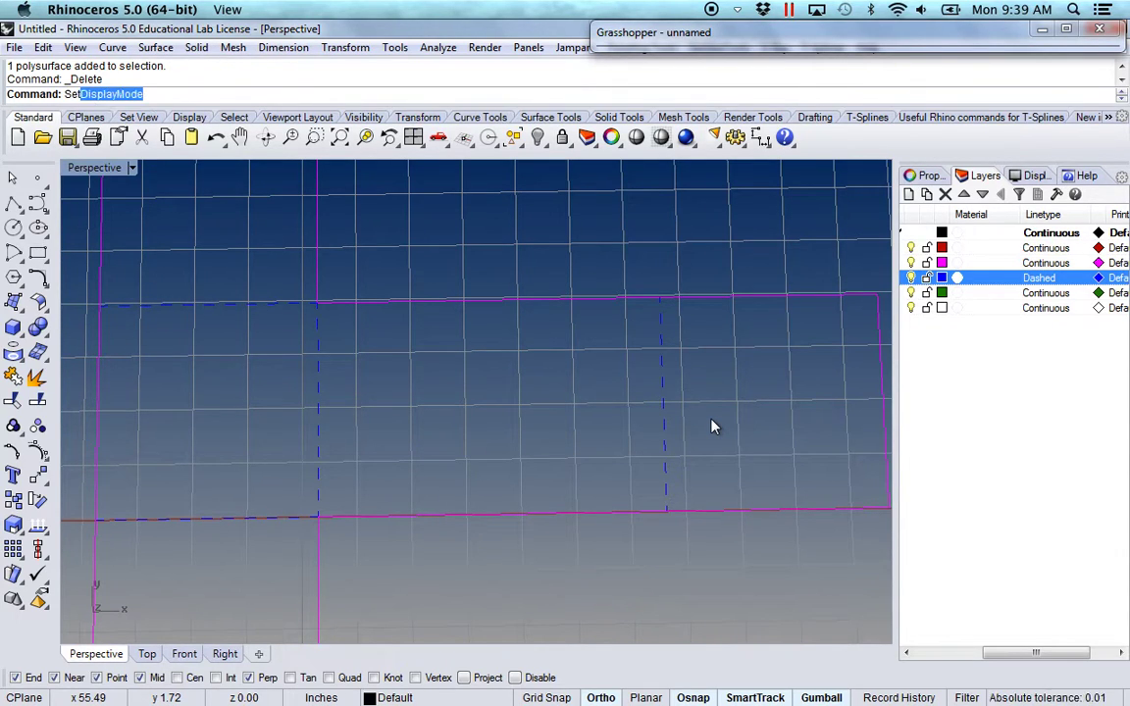
pyautogui.write('L')
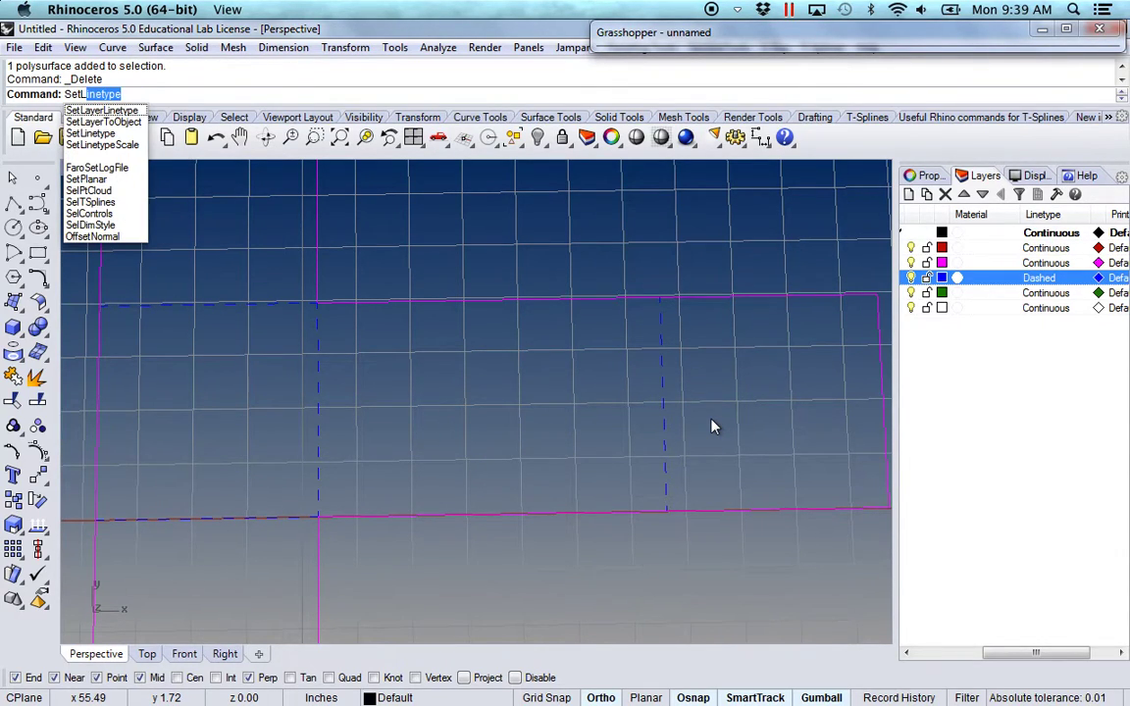
pyautogui.press('Down')
pyautogui.press('Down')
pyautogui.press('Down')
pyautogui.press('Down')
pyautogui.press('Return')
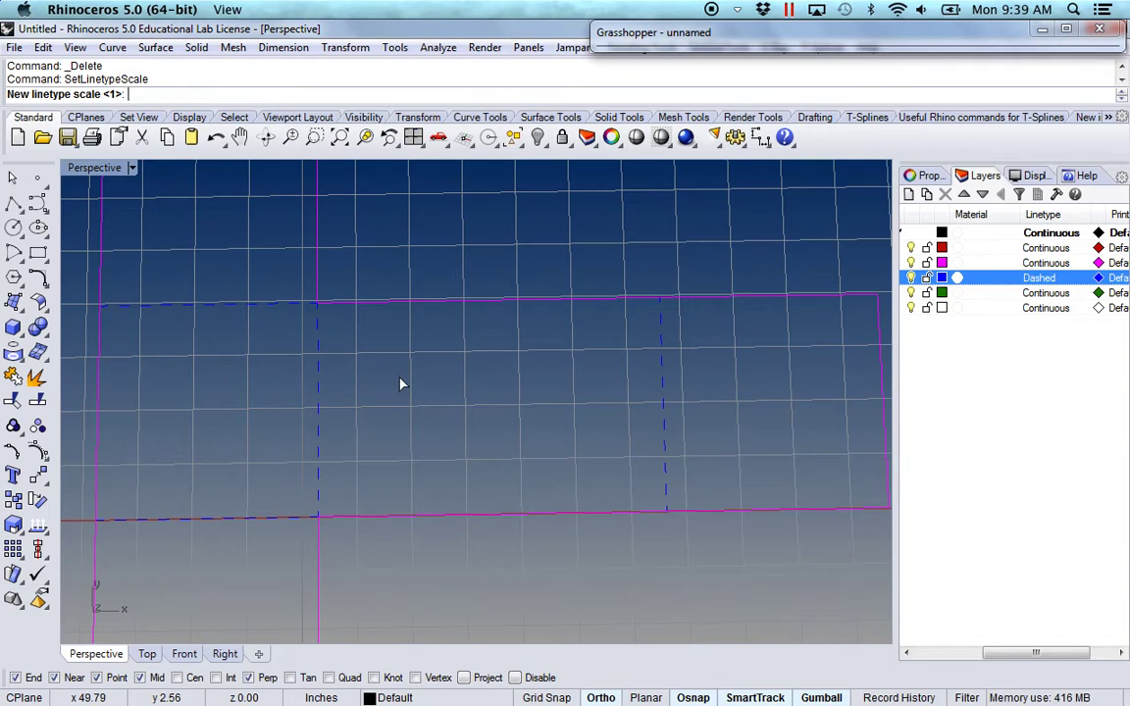
pyautogui.write('2')
pyautogui.press('Return')
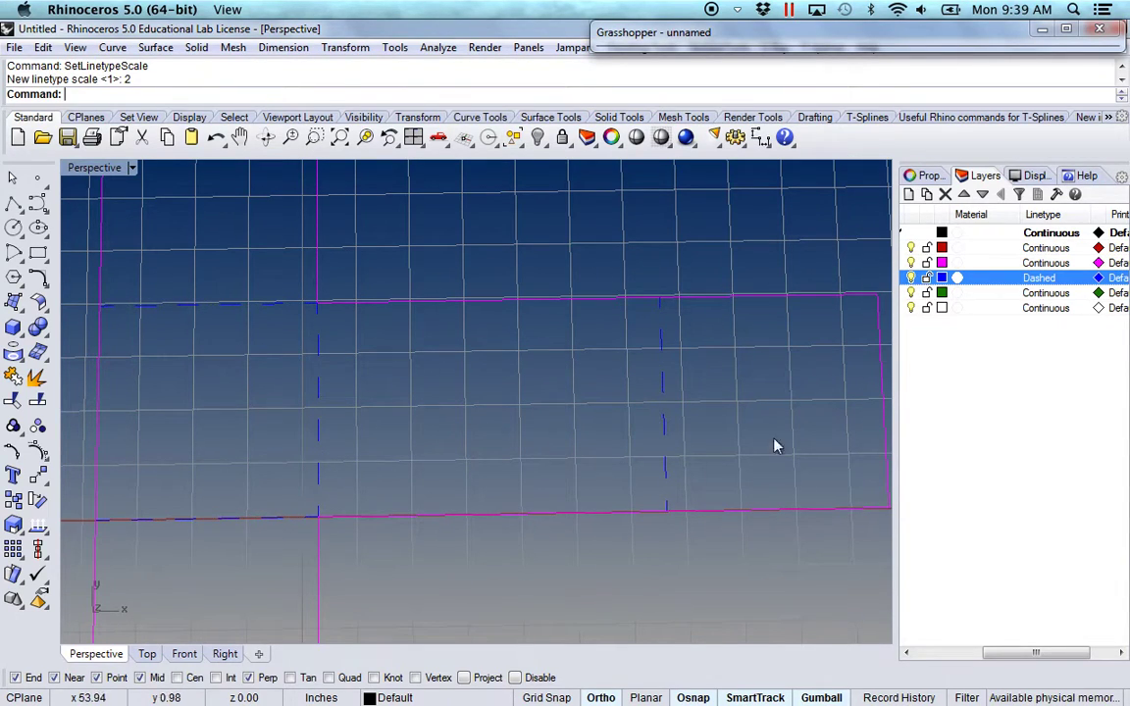
# Try linetype scales of 5 and 0.5, and return the scale to 2.
pyautogui.press('Return')
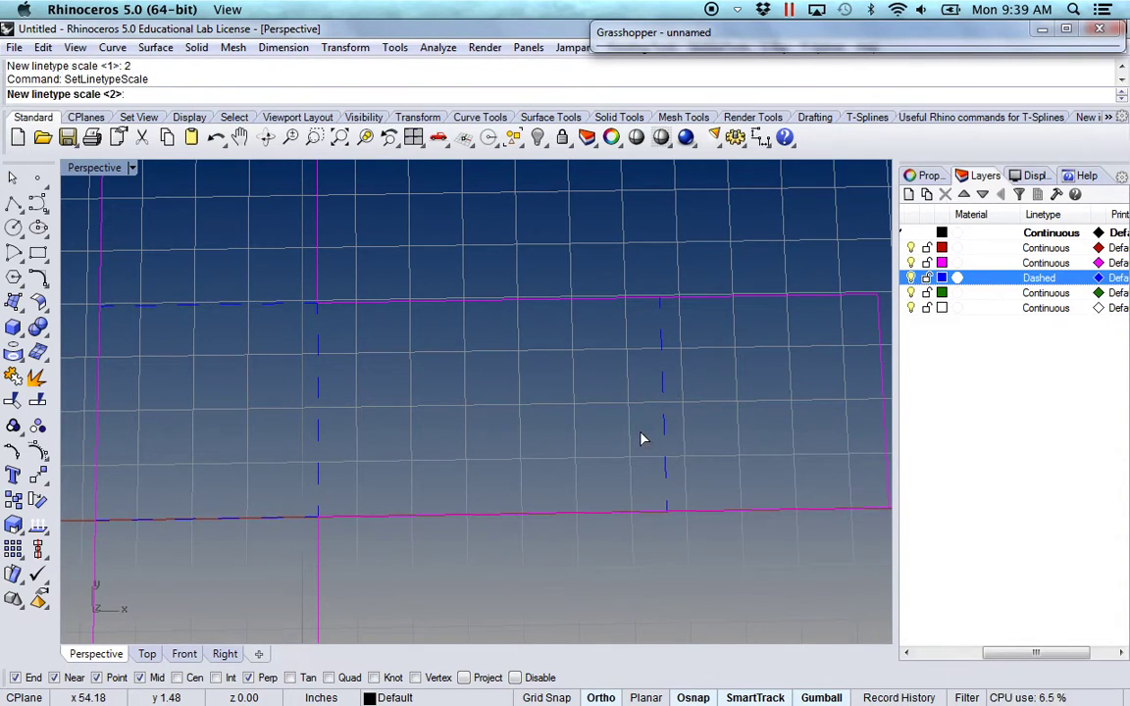
pyautogui.write('5')
pyautogui.press('Return')
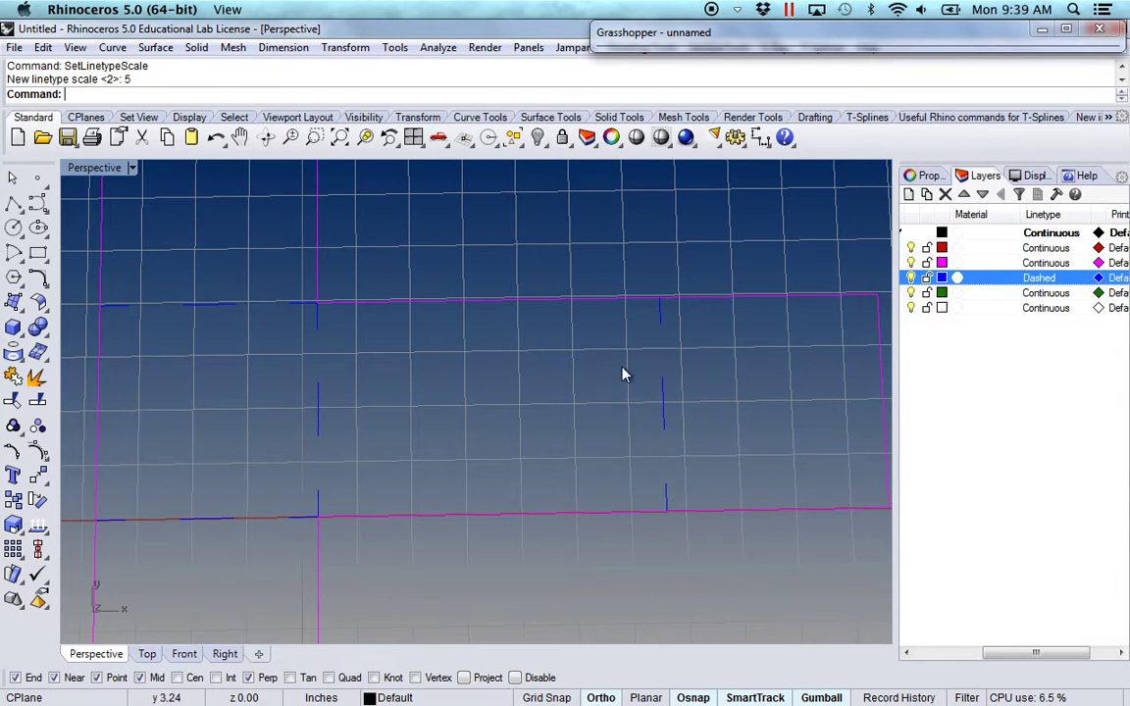
pyautogui.press('Return')
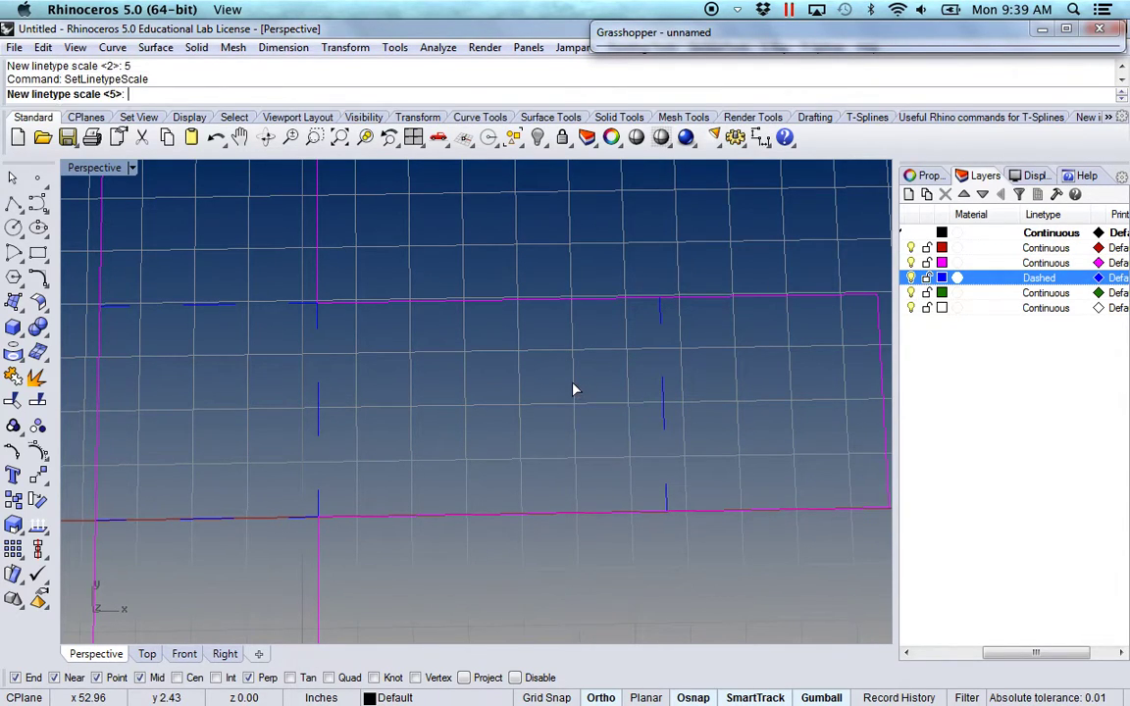
pyautogui.write('.5')
pyautogui.press('Return')
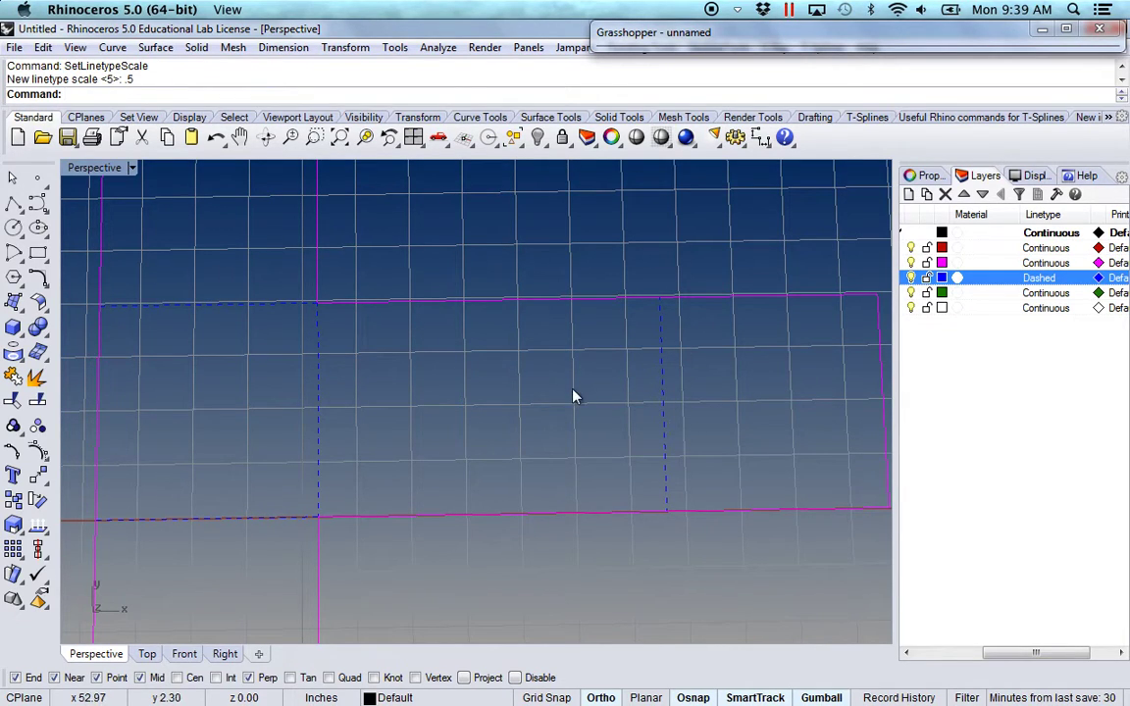
pyautogui.press('Return')
pyautogui.write('2')
pyautogui.press('Return')
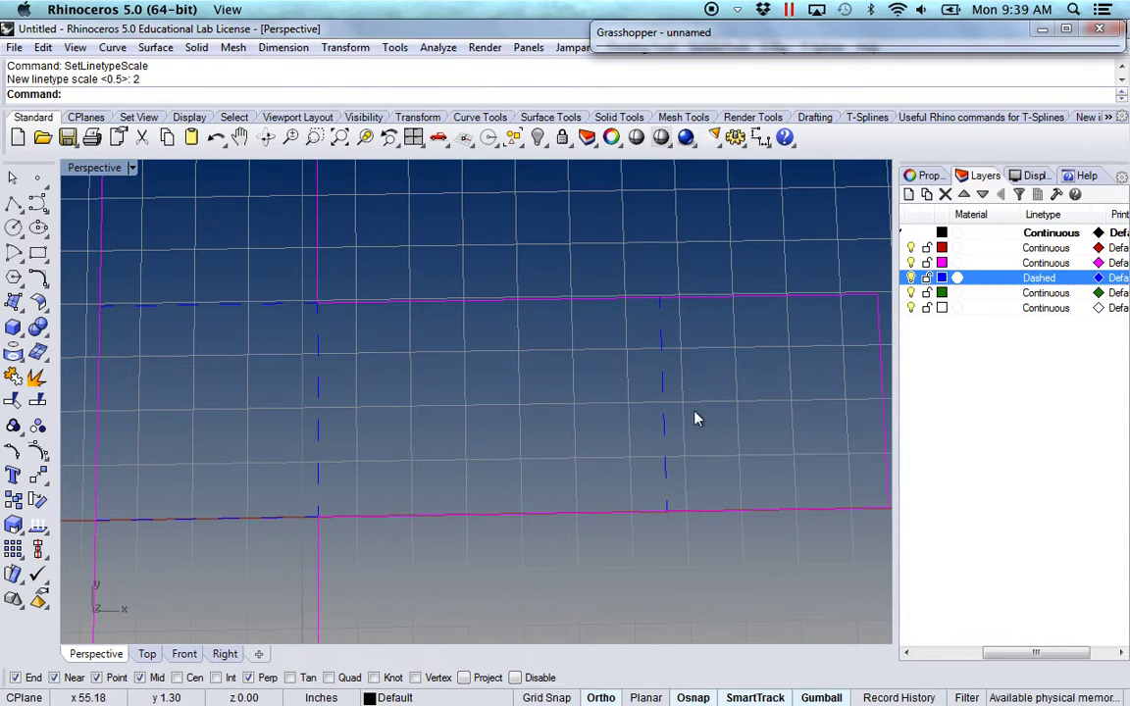
# Duplicate the open-topped box along the negative Y direction, beside the original.
pyautogui.moveTo(677, 336); pyautogui.dragTo(660, 530, button='right')
pyautogui.scroll(4, 659, 530)
pyautogui.scroll(-16, 640, 475)
pyautogui.moveTo(602, 498); pyautogui.dragTo(601, 467, button='right')
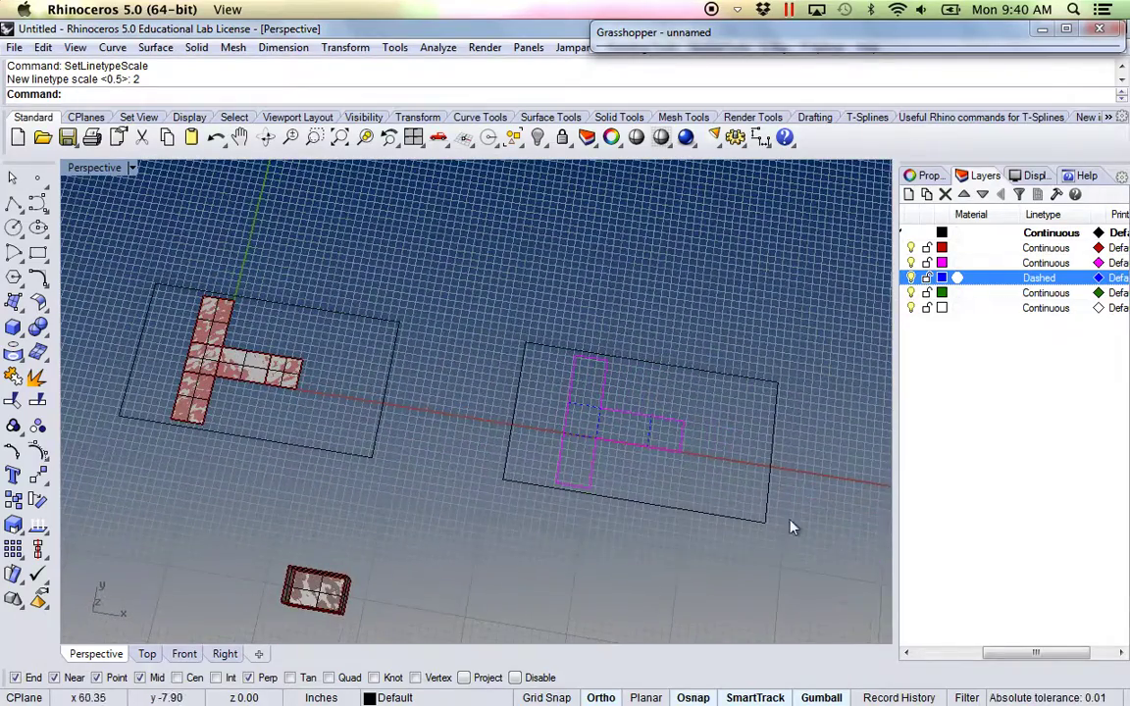
pyautogui.moveTo(545, 496); pyautogui.dragTo(574, 319, button='right')
pyautogui.scroll(7, 393, 399)
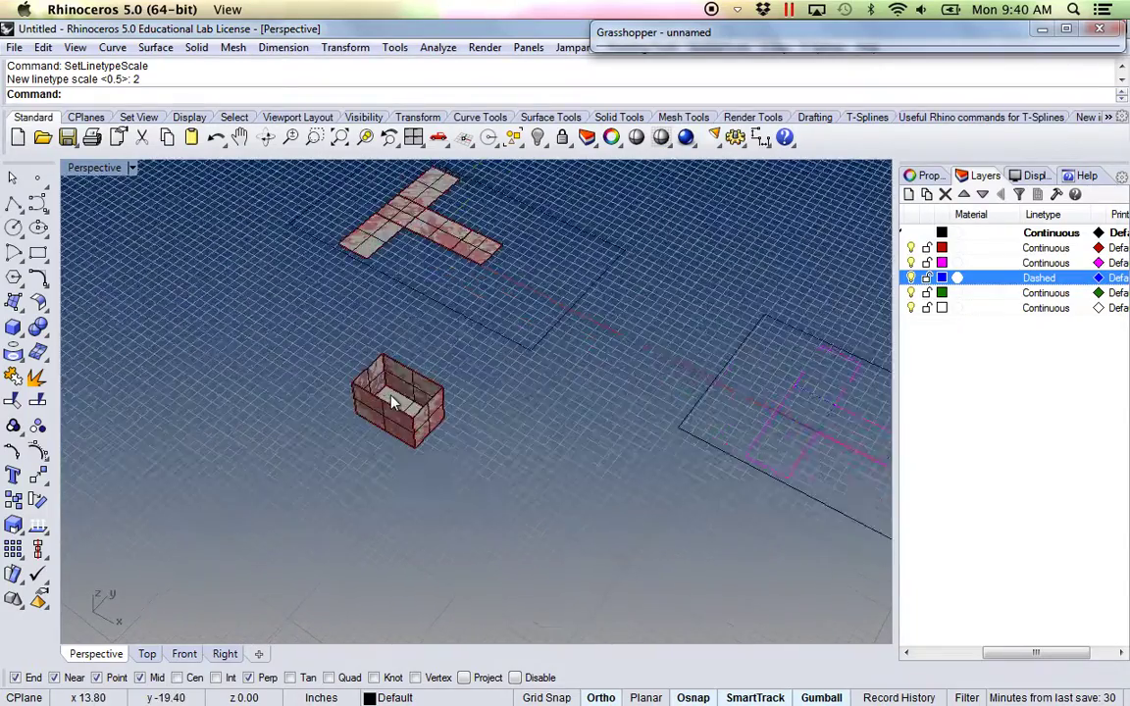
pyautogui.keyDown('shift'); pyautogui.moveTo(458, 443); pyautogui.dragTo(566, 488, button='right'); pyautogui.keyUp('shift')
pyautogui.moveTo(566, 489); pyautogui.dragTo(345, 291)
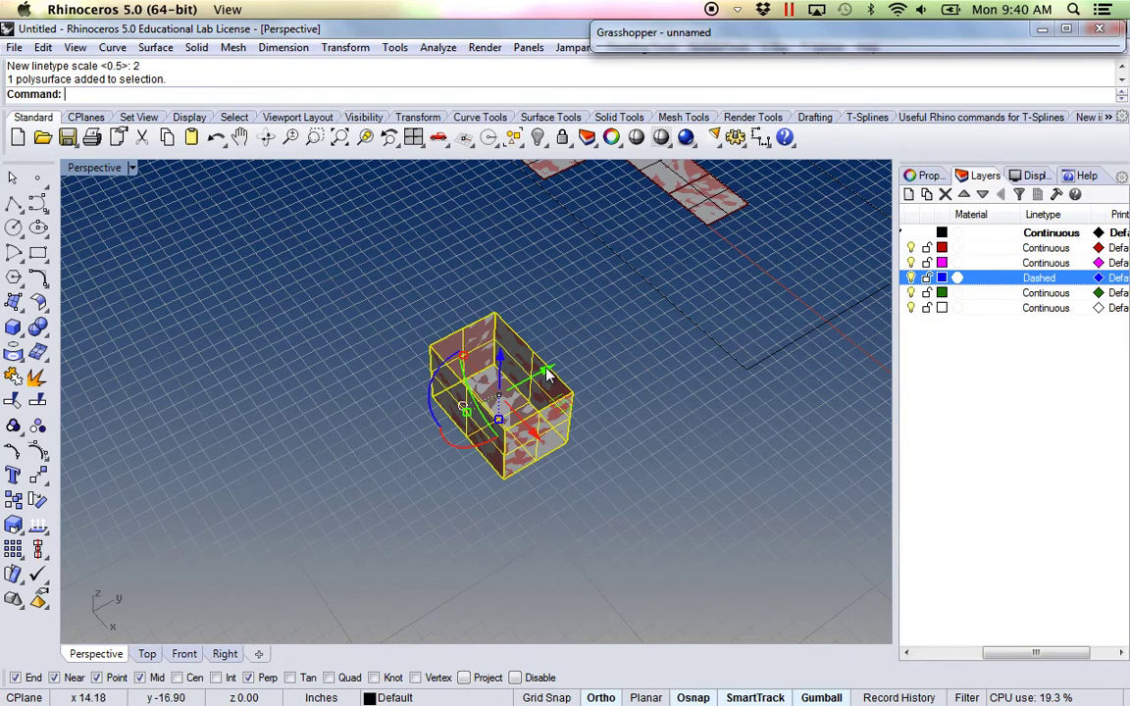
pyautogui.moveTo(548, 373); pyautogui.dragTo(396, 463)
pyautogui.press('alt')
pyautogui.click(491, 532)
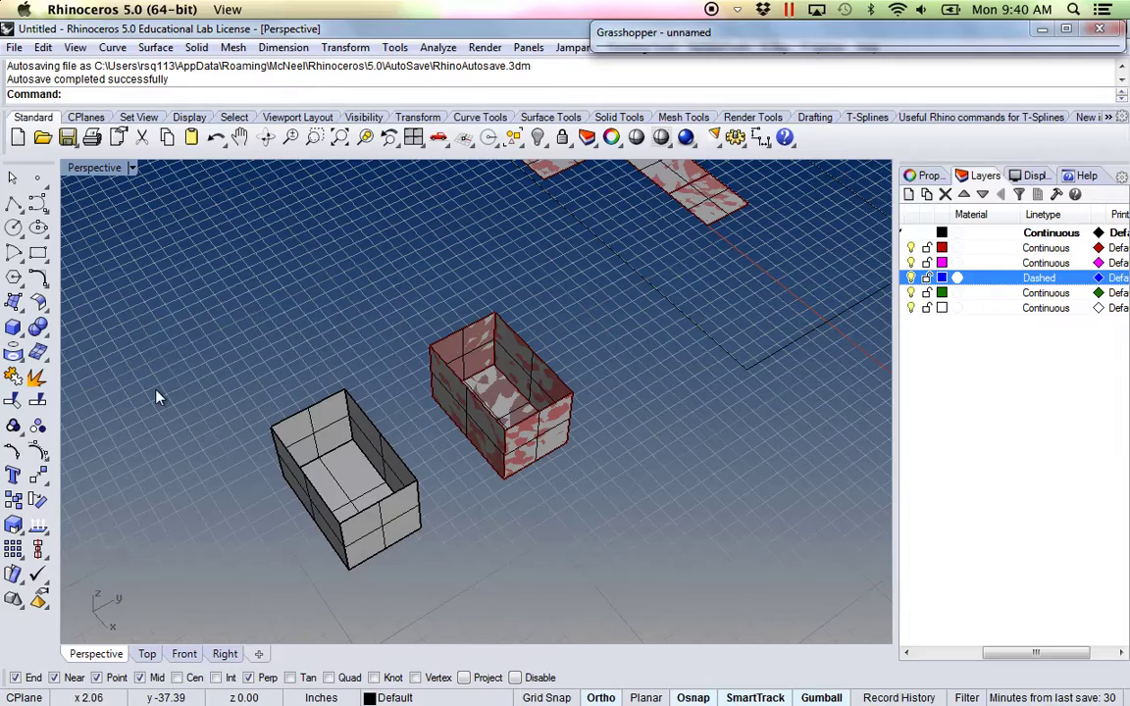
# Delete the duplicated box.
pyautogui.moveTo(353, 364); pyautogui.dragTo(439, 606, button='right')
pyautogui.click(291, 493)
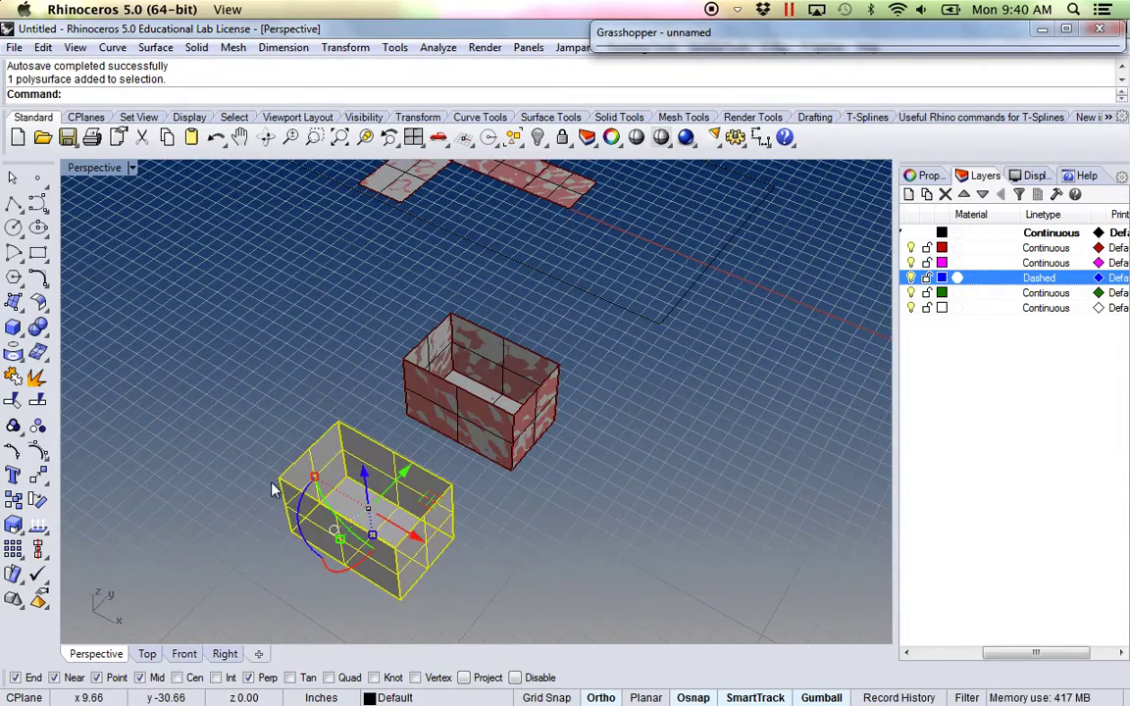
pyautogui.press('Delete')
# Explode the original box into its surfaces and join them back into one polysurface.
pyautogui.moveTo(595, 427); pyautogui.dragTo(482, 481, button='right')
pyautogui.click(330, 410)
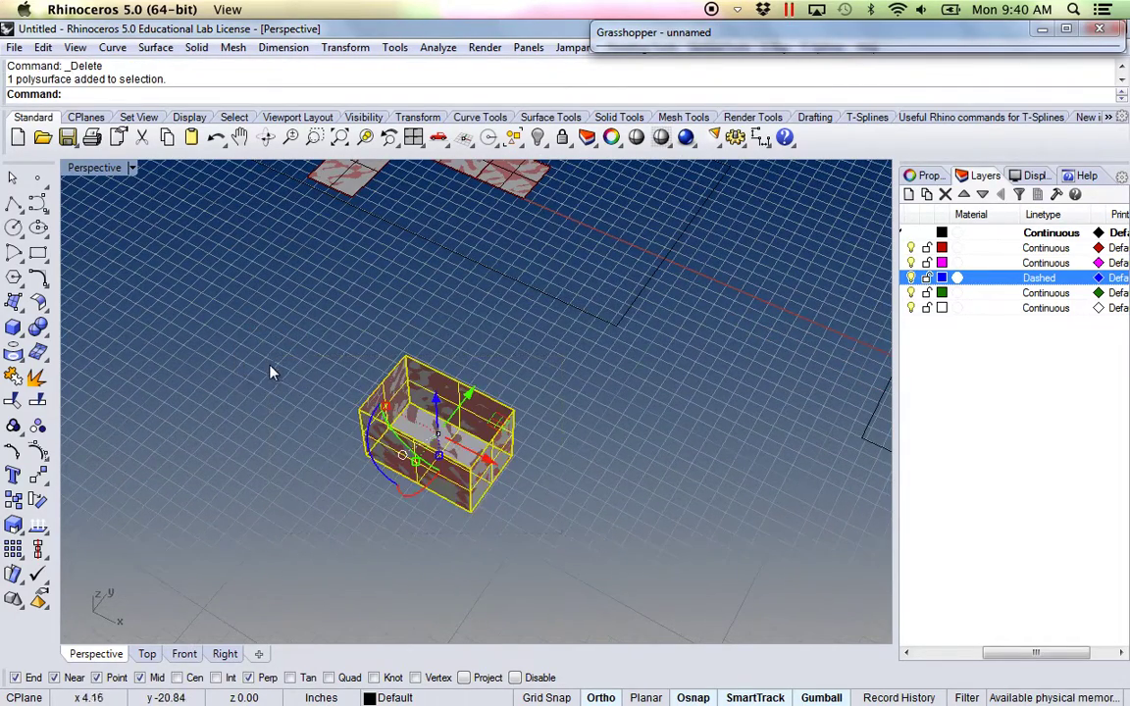
pyautogui.click(13, 378)
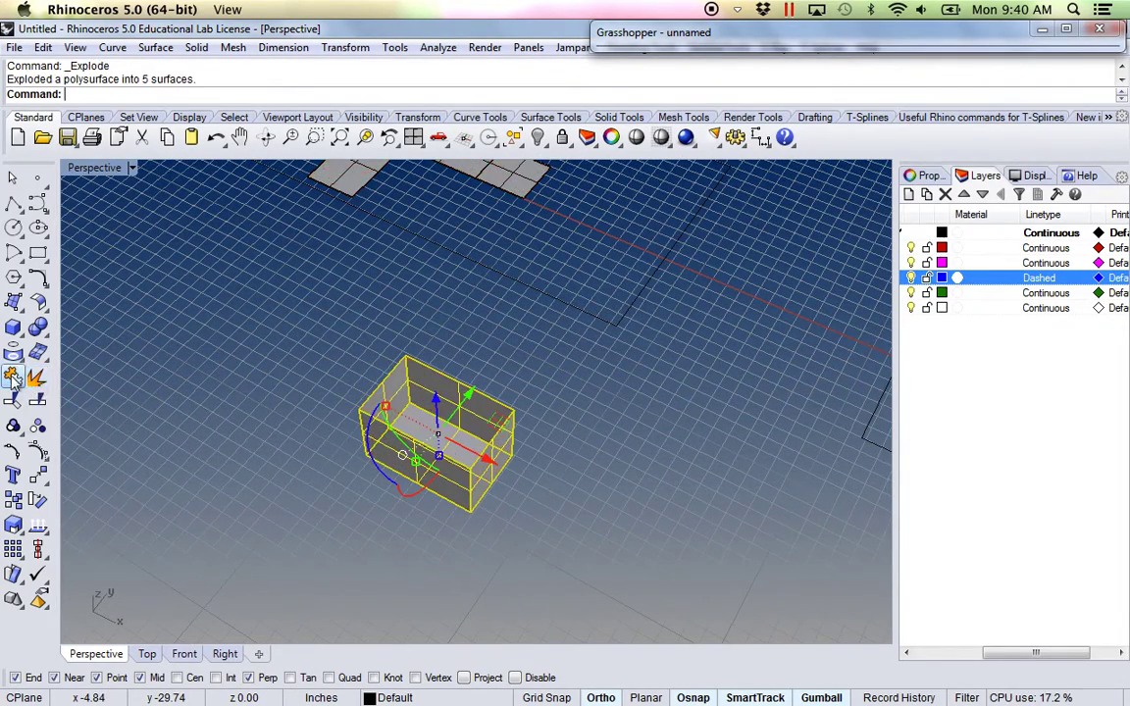
pyautogui.click(15, 382)
pyautogui.click(225, 466)
# Delete the old flat unrolled surfaces from the sheet outline at the origin.
pyautogui.keyDown('shift'); pyautogui.moveTo(431, 513); pyautogui.dragTo(410, 588, button='right'); pyautogui.keyUp('shift')
pyautogui.moveTo(377, 479); pyautogui.dragTo(412, 443, button='right')
pyautogui.click(363, 331)
pyautogui.press('Delete')
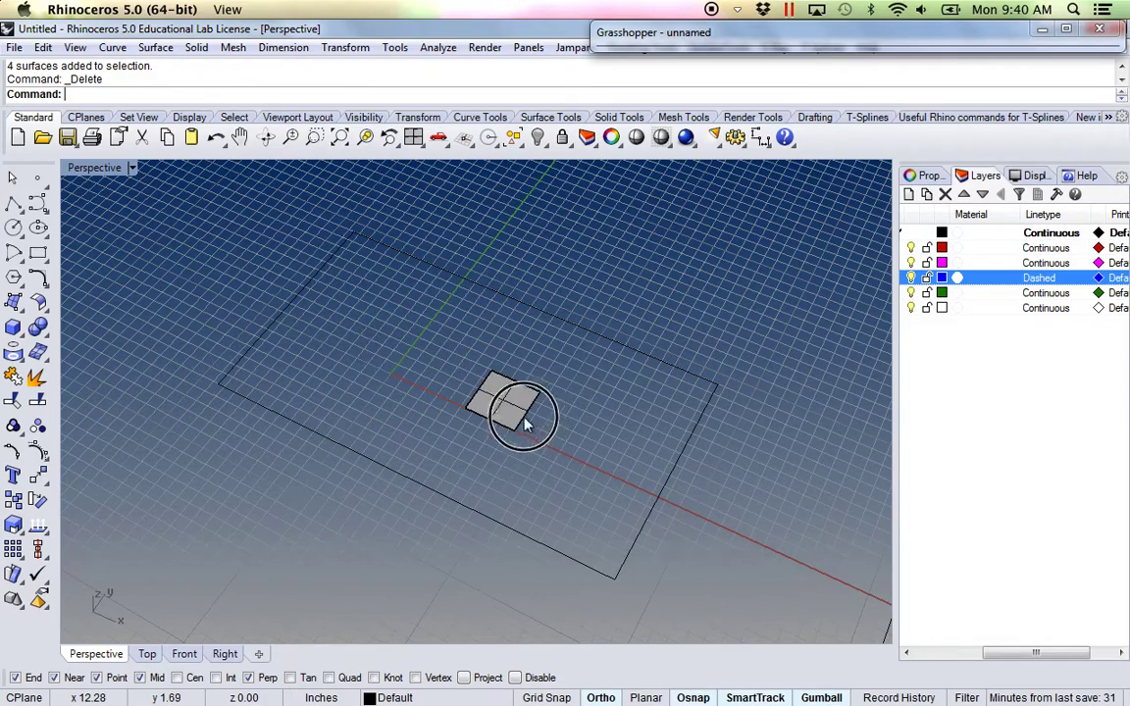
pyautogui.click(505, 404)
pyautogui.press('Delete')
pyautogui.scroll(-2, 521, 438)
pyautogui.keyDown('shift'); pyautogui.moveTo(521, 464); pyautogui.dragTo(484, 274, button='right'); pyautogui.keyUp('shift')
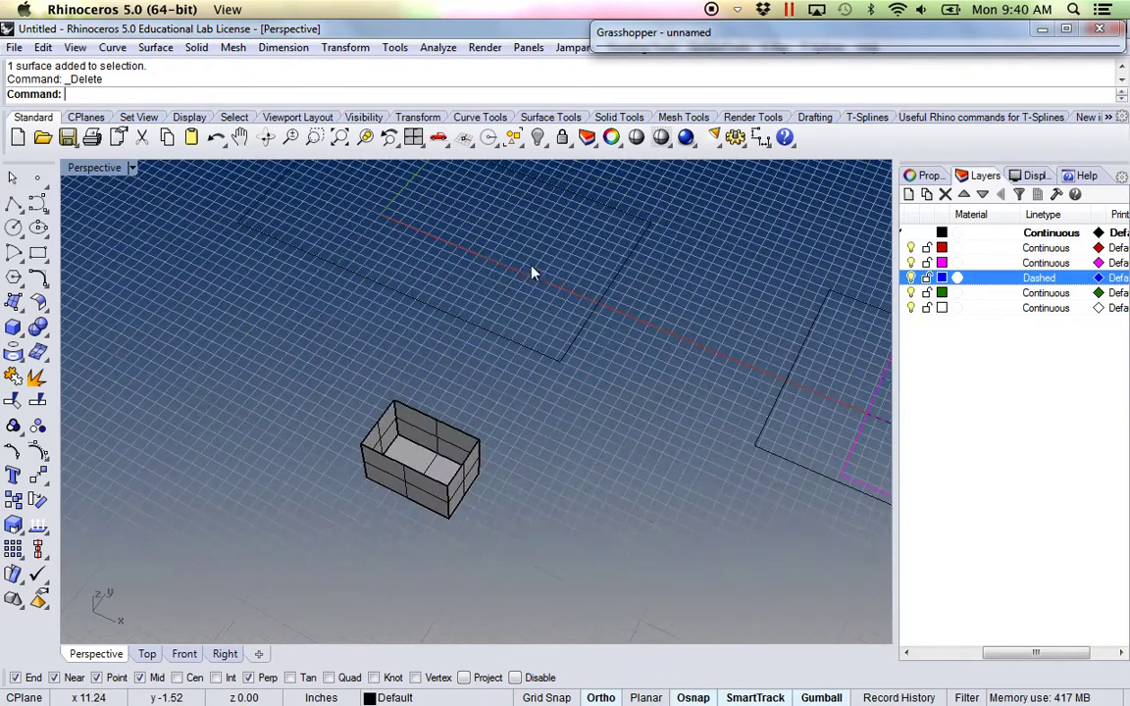
# Expand the Grasshopper window and reference the rejoined box in the Brep parameter.
pyautogui.doubleClick(775, 32)
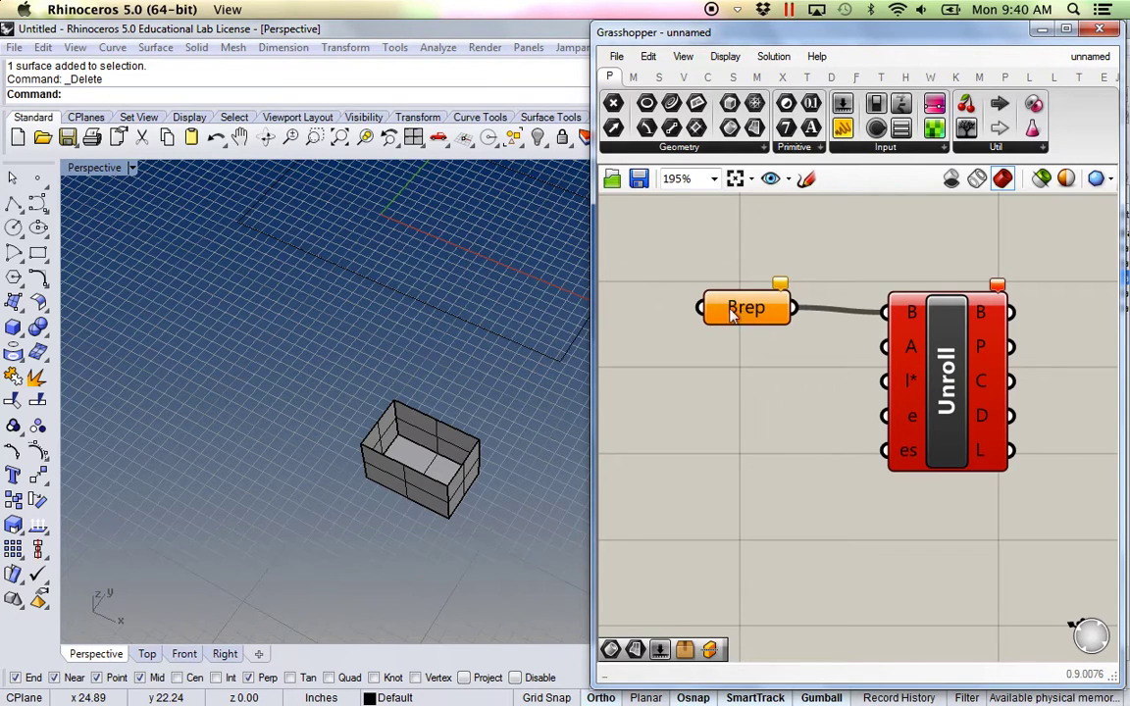
pyautogui.keyDown('shift'); pyautogui.moveTo(549, 457); pyautogui.dragTo(388, 490, button='right'); pyautogui.keyUp('shift')
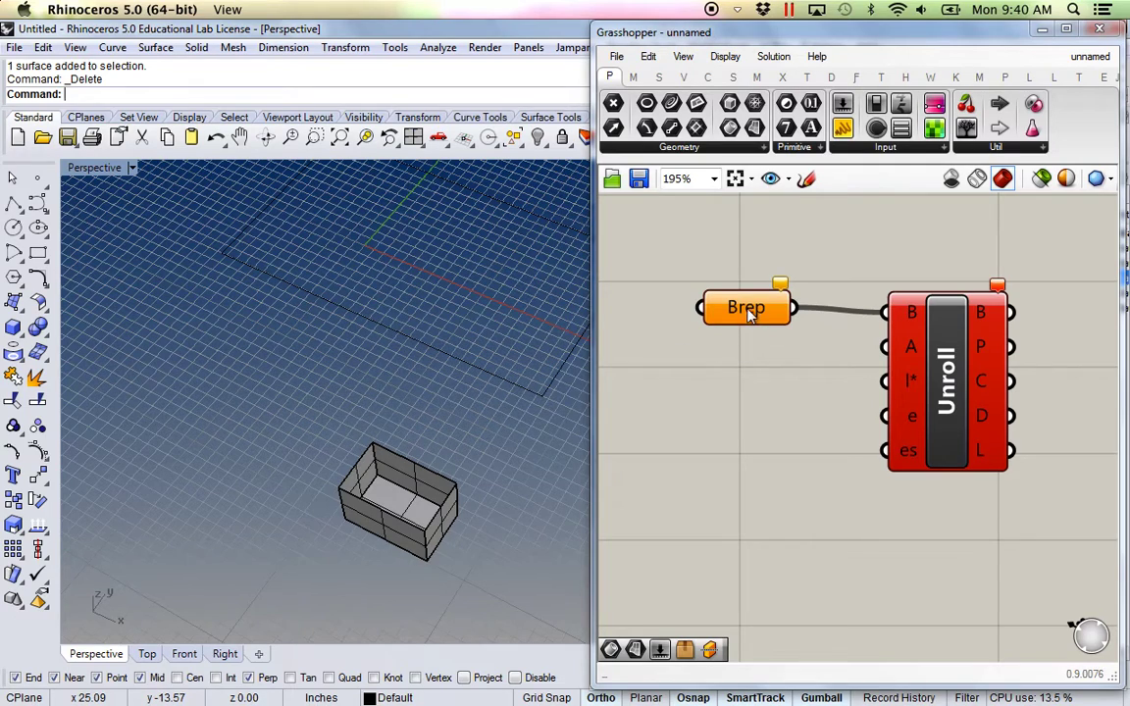
pyautogui.rightClick(748, 314)
pyautogui.click(841, 542)
pyautogui.click(405, 516)
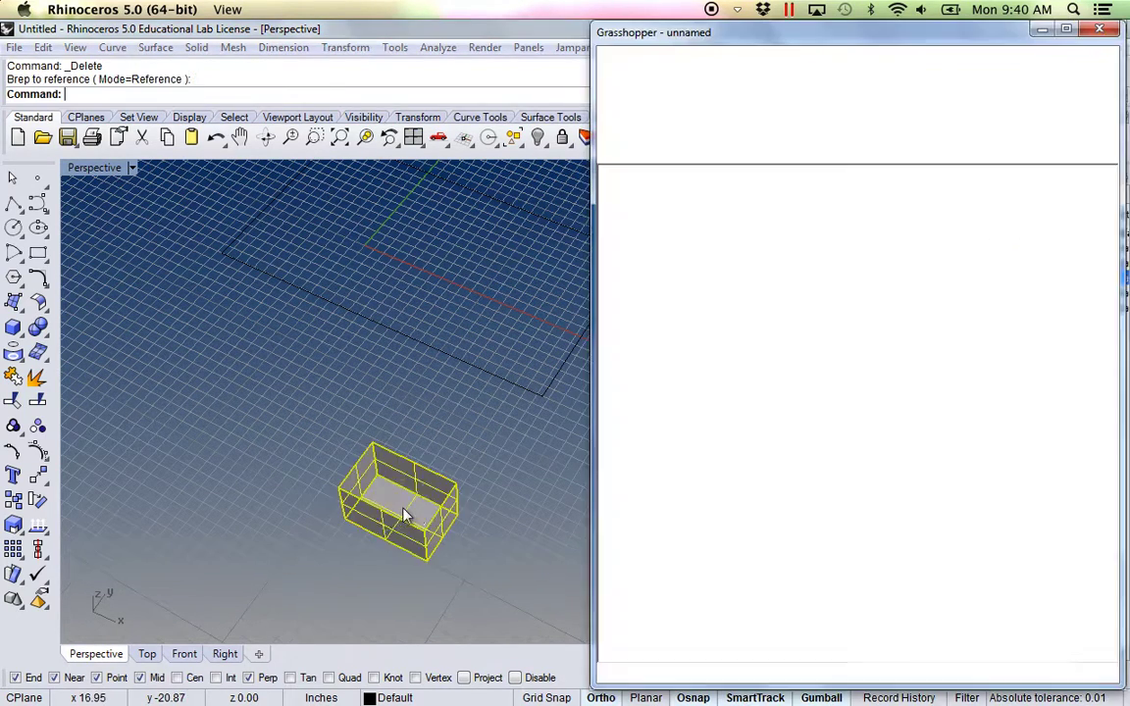
# Unjoin one vertical corner edge and the bottom edge of a long side of the box with UnjoinEdge.
pyautogui.moveTo(411, 510)
pyautogui.mouseDown(button='right')
pyautogui.moveTo(464, 473)
pyautogui.moveTo(422, 523)
pyautogui.mouseUp(button='right')
pyautogui.write('UnjoinEdge')
pyautogui.press('Return')
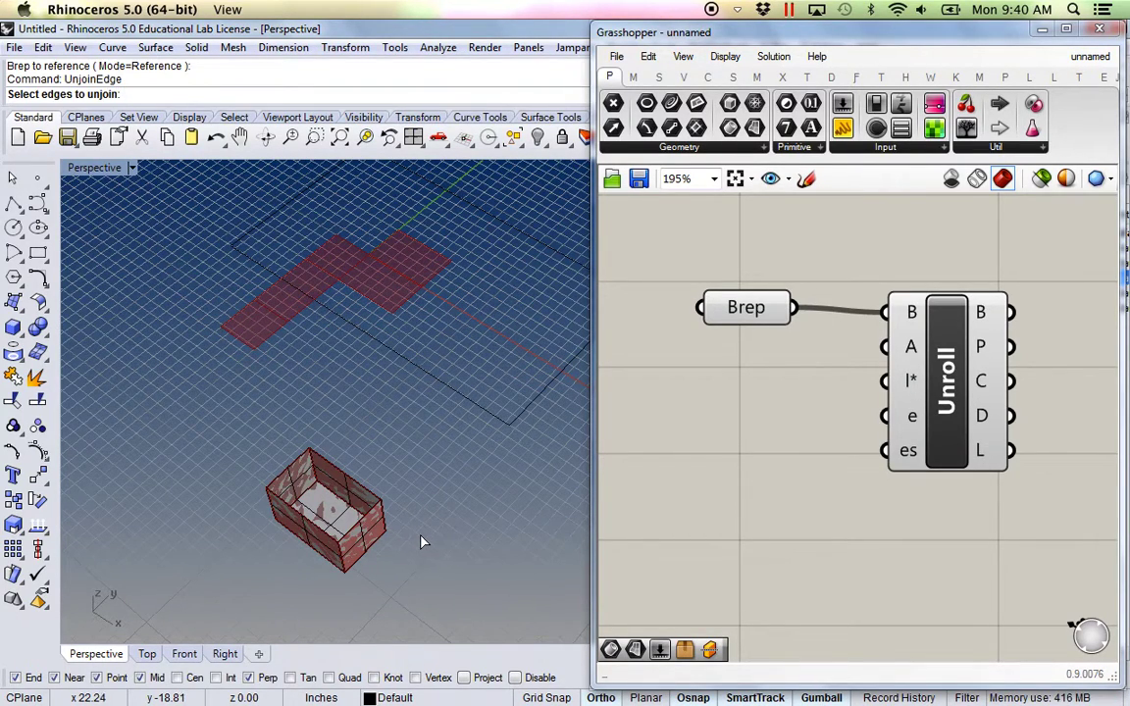
pyautogui.click(384, 520)
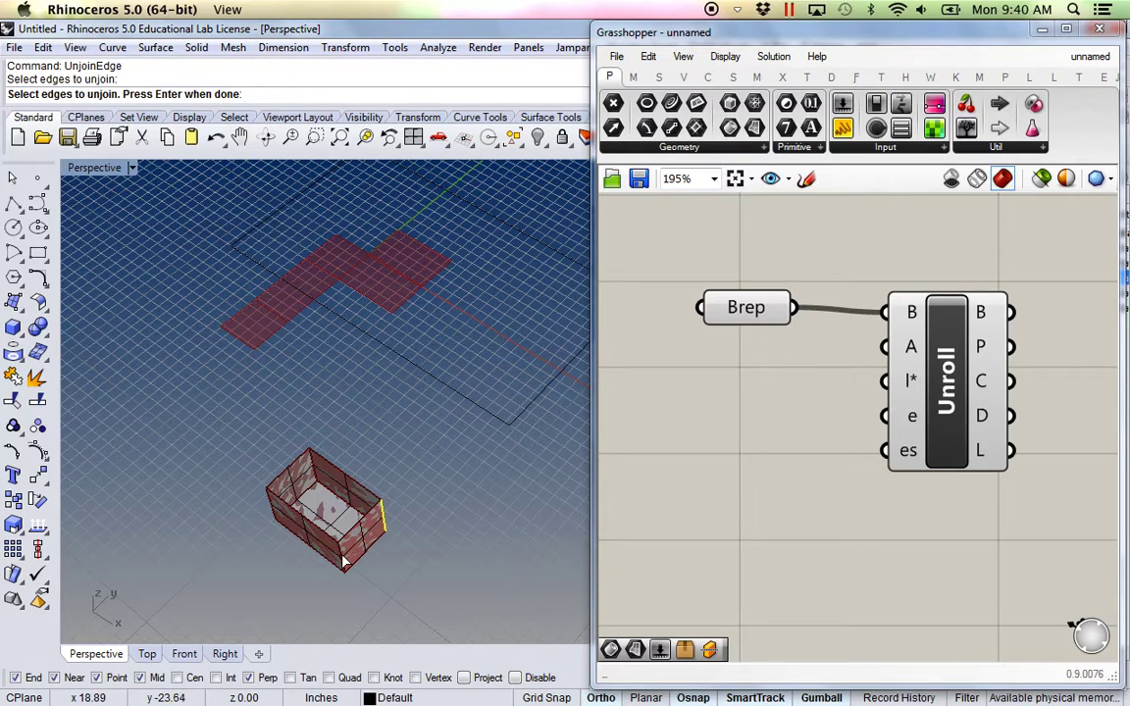
pyautogui.click(322, 555)
pyautogui.press('Return')
pyautogui.keyDown('shift'); pyautogui.moveTo(390, 416); pyautogui.dragTo(357, 508, button='right'); pyautogui.keyUp('shift')
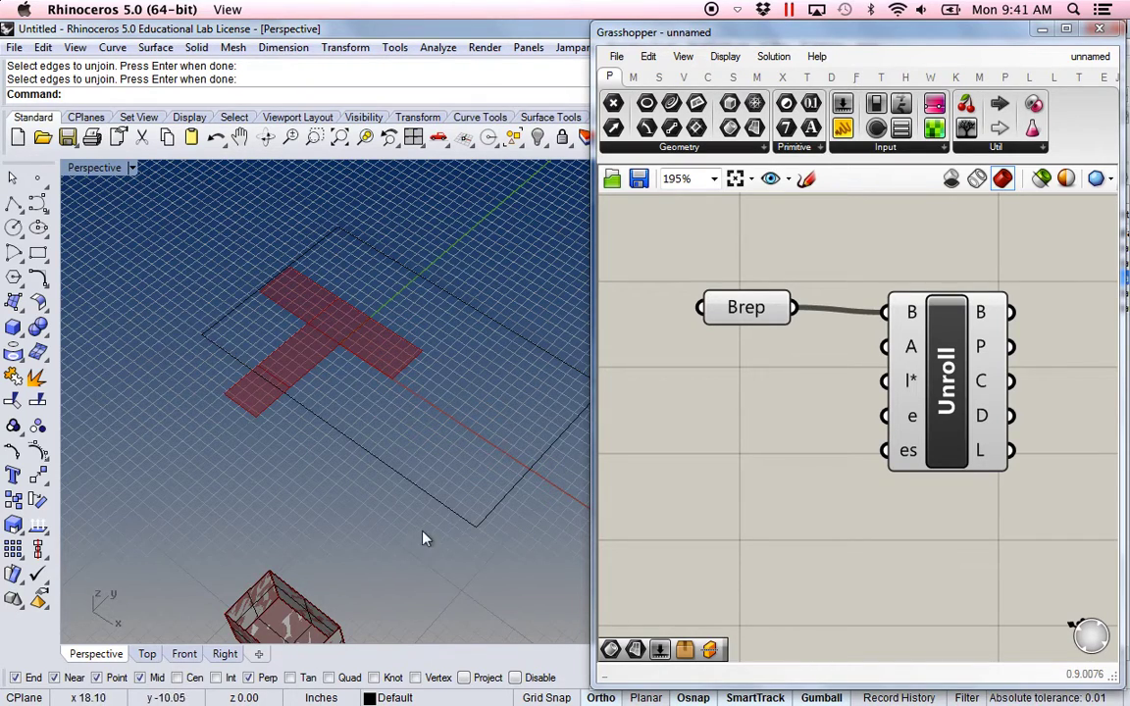
pyautogui.keyDown('shift'); pyautogui.moveTo(426, 535); pyautogui.dragTo(436, 443, button='right'); pyautogui.keyUp('shift')
pyautogui.keyDown('shift'); pyautogui.moveTo(390, 535); pyautogui.dragTo(414, 468, button='right'); pyautogui.keyUp('shift')
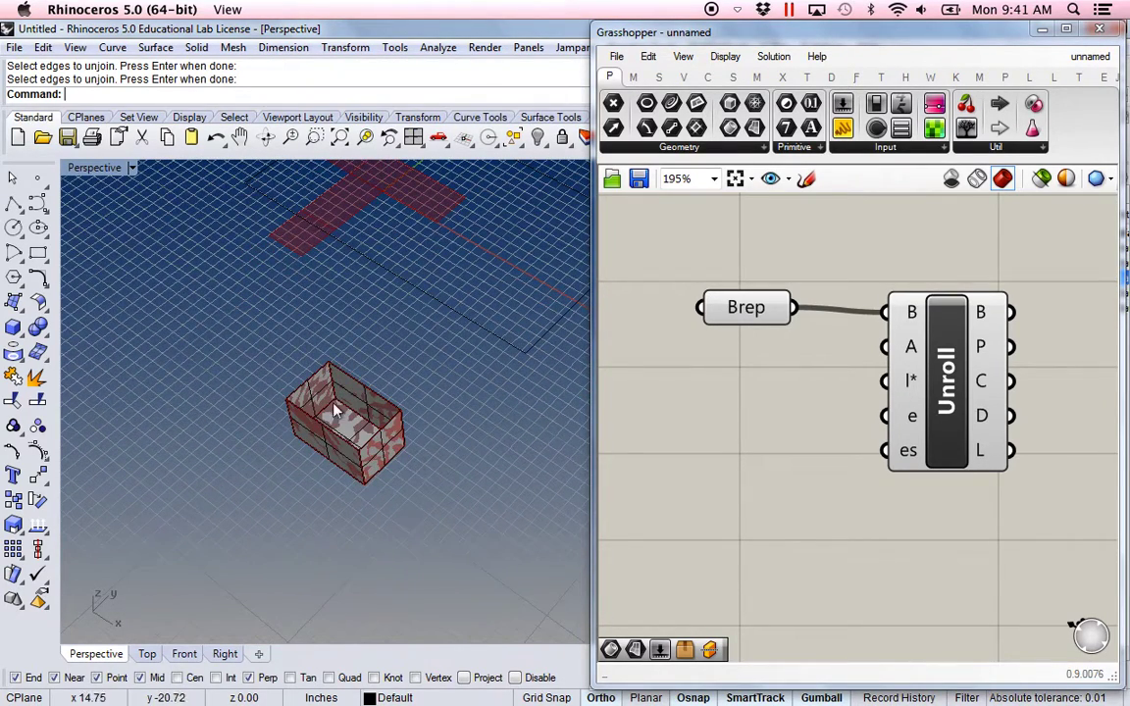
# Duplicate the open-topped box to a second position in front of the original, leaving a gap between them.
pyautogui.click(410, 444)
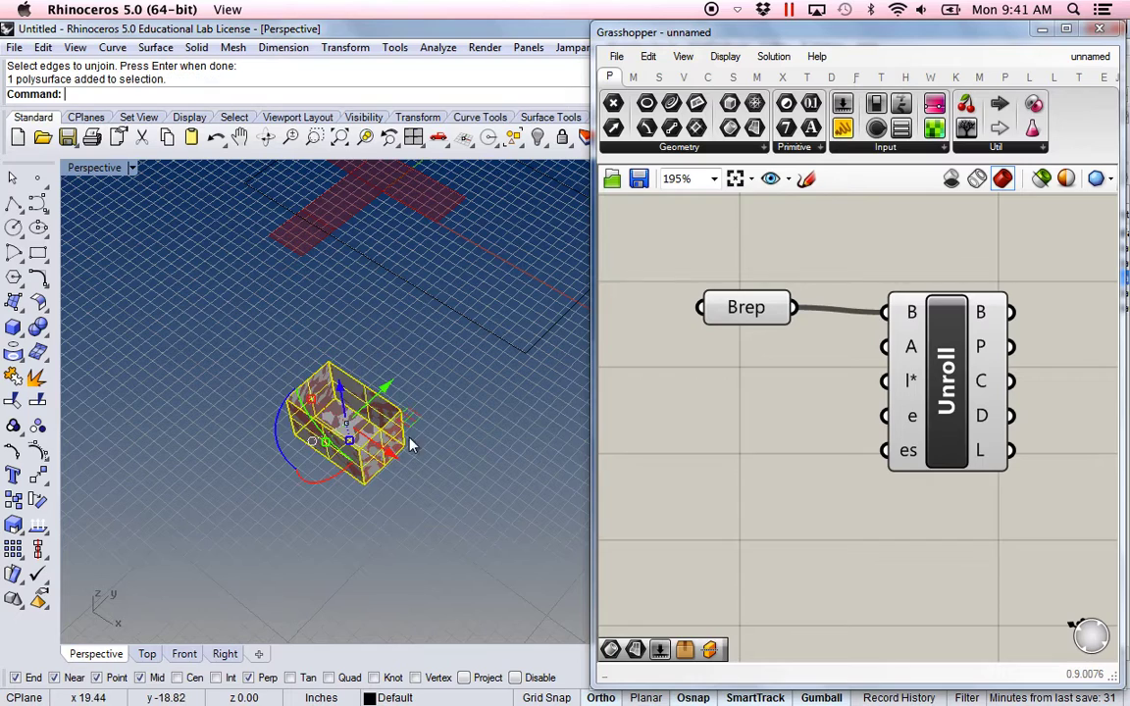
pyautogui.press('alt')
pyautogui.moveTo(382, 385); pyautogui.dragTo(284, 486)
pyautogui.click(367, 573)
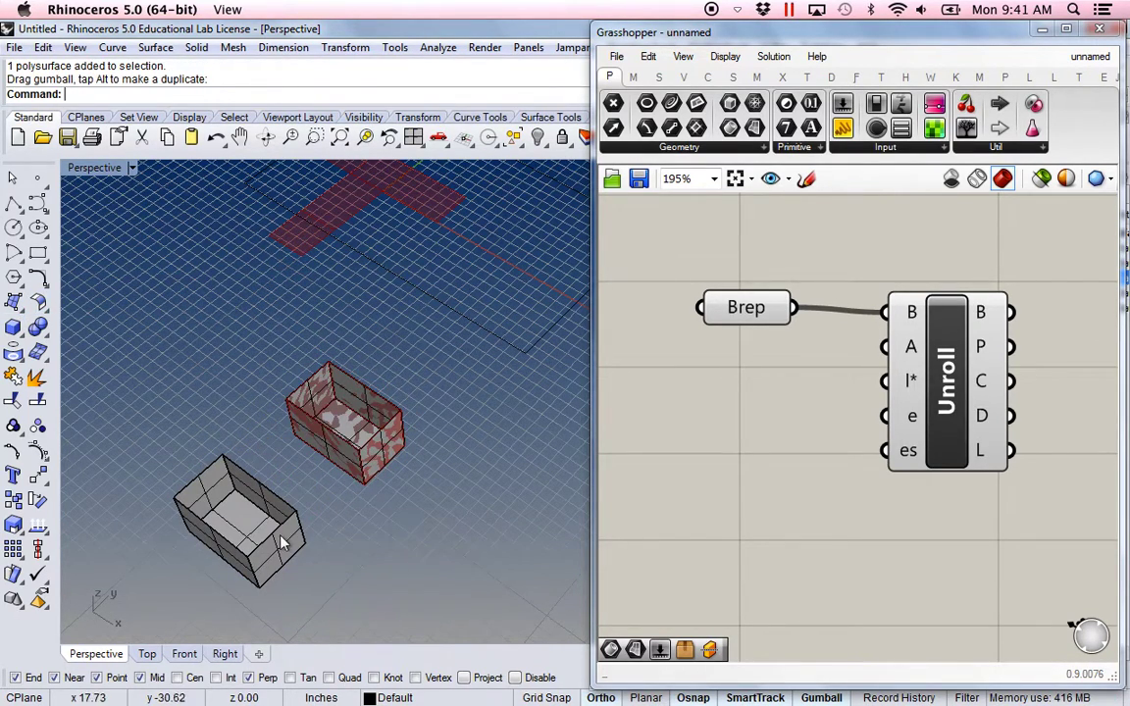
# Draw a corner-to-corner rectangular plane bridging the top edges of the two boxes.
pyautogui.click(20, 302)
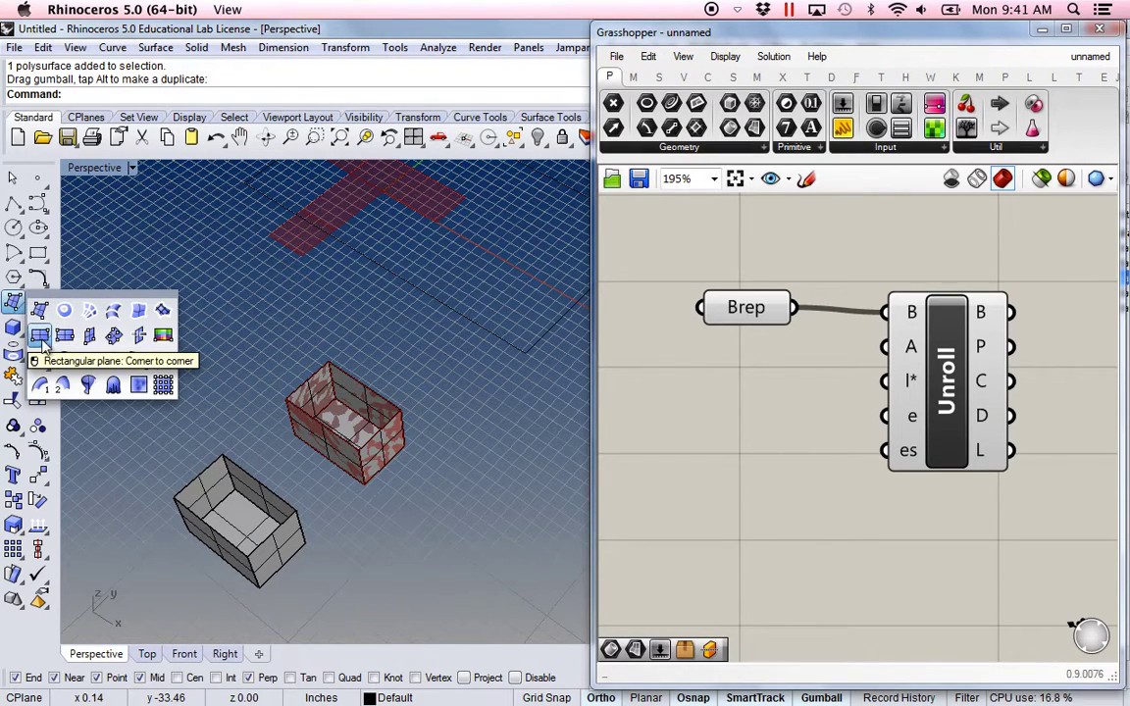
pyautogui.click(39, 335)
pyautogui.click(225, 455)
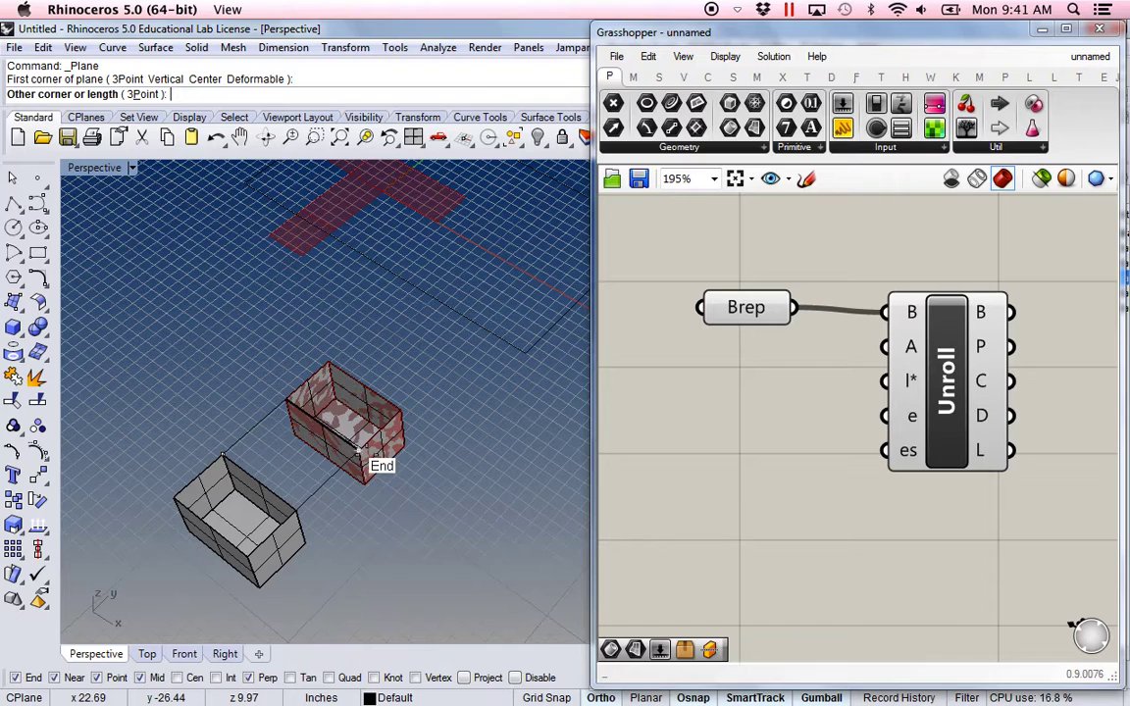
pyautogui.click(355, 449)
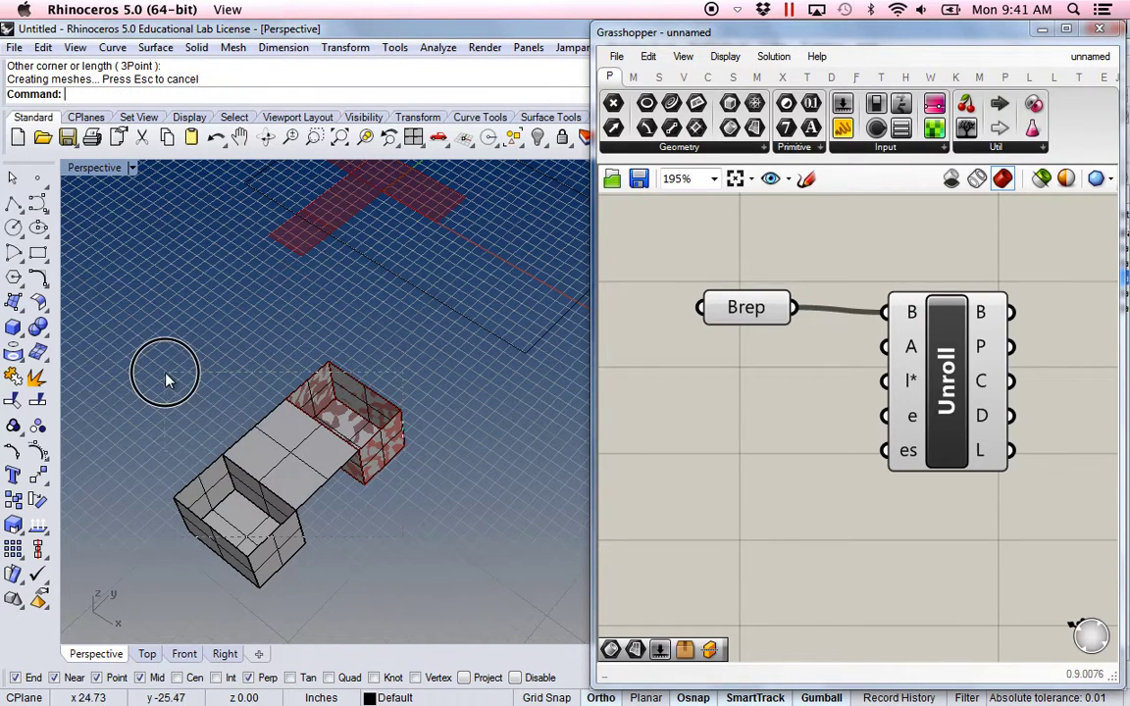
# Join both boxes and the bridging plane into one polysurface and reference it in the Brep parameter.
pyautogui.moveTo(166, 374); pyautogui.dragTo(165, 376)
pyautogui.click(16, 380)
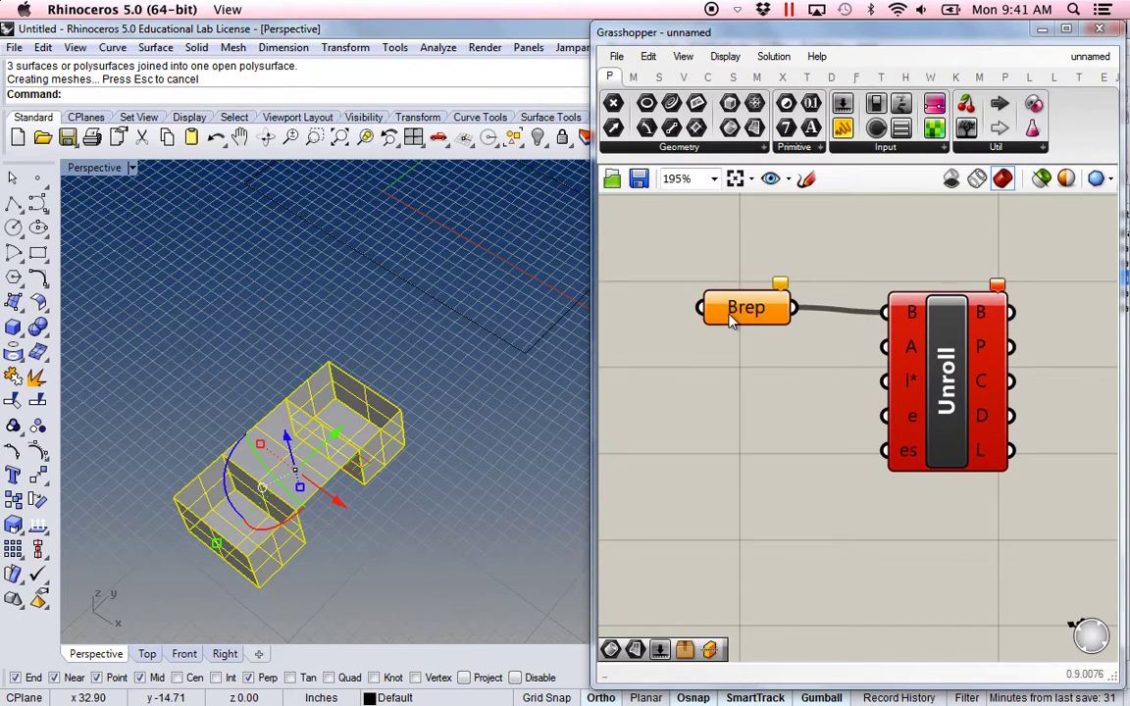
pyautogui.rightClick(762, 309)
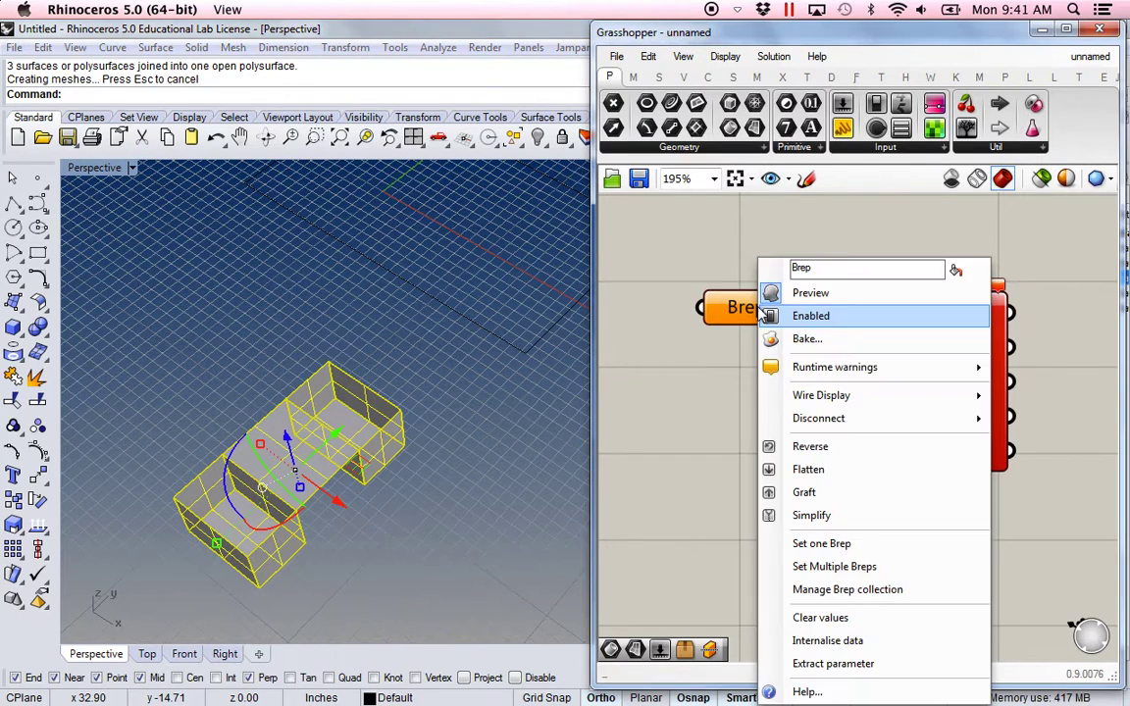
pyautogui.click(846, 544)
pyautogui.click(426, 537)
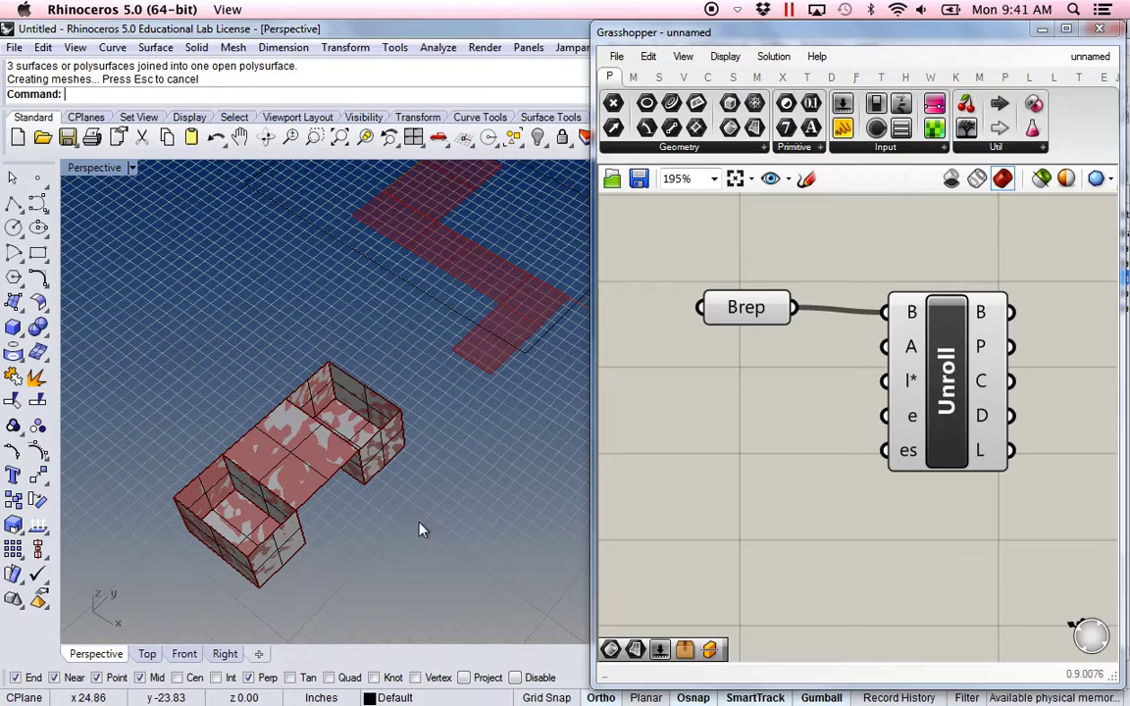
# Run UnjoinEdge and select the four vertical corner edges of the copied box.
pyautogui.keyDown('shift'); pyautogui.moveTo(373, 447); pyautogui.dragTo(310, 527, button='right'); pyautogui.keyUp('shift')
pyautogui.scroll(-2, 311, 498)
pyautogui.scroll(5, 311, 498)
pyautogui.scroll(-4, 310, 500)
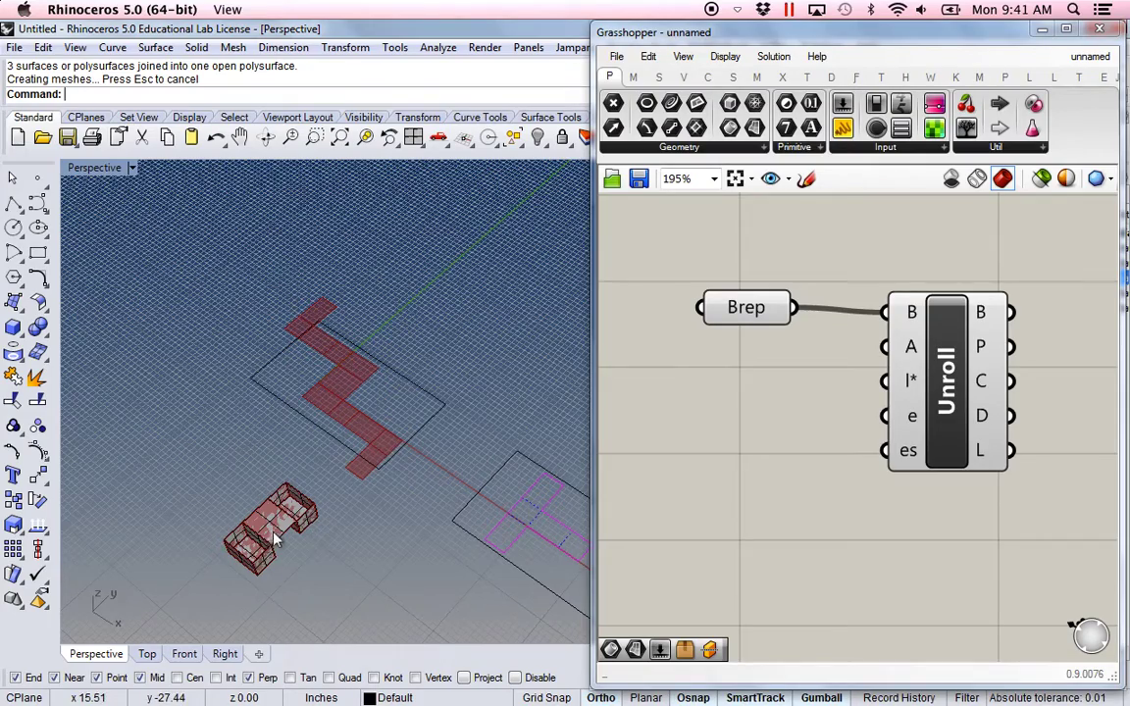
pyautogui.scroll(3, 295, 490)
pyautogui.scroll(5, 306, 495)
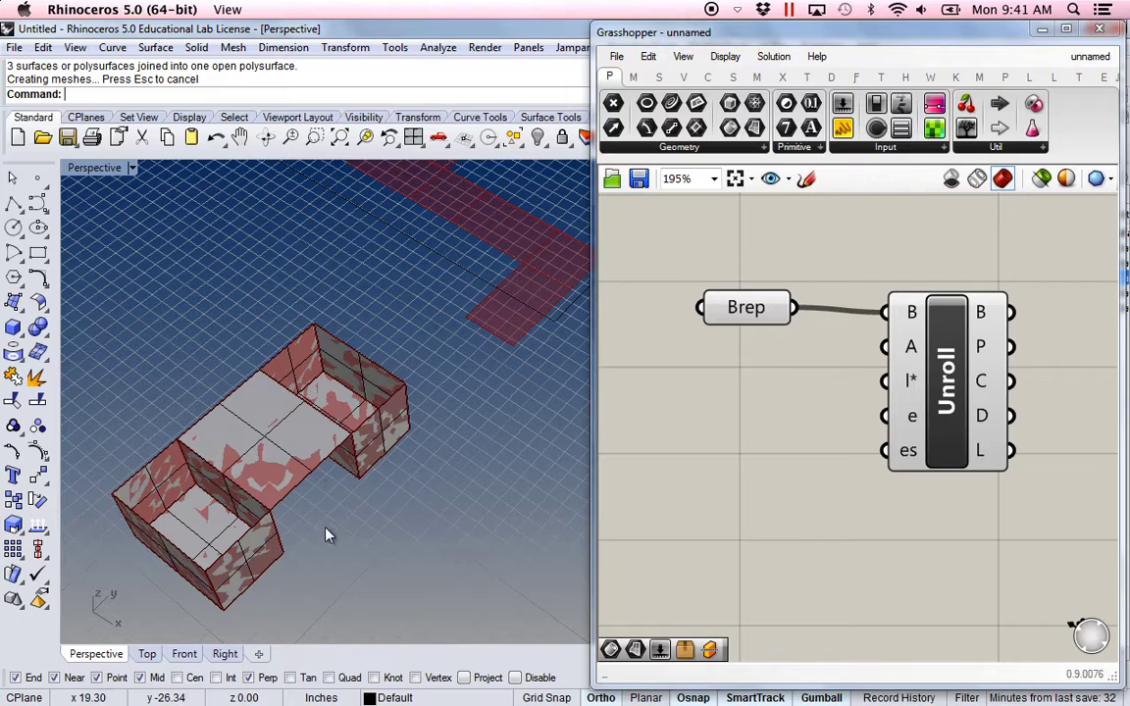
pyautogui.moveTo(326, 535); pyautogui.dragTo(435, 577, button='right')
pyautogui.write('Un')
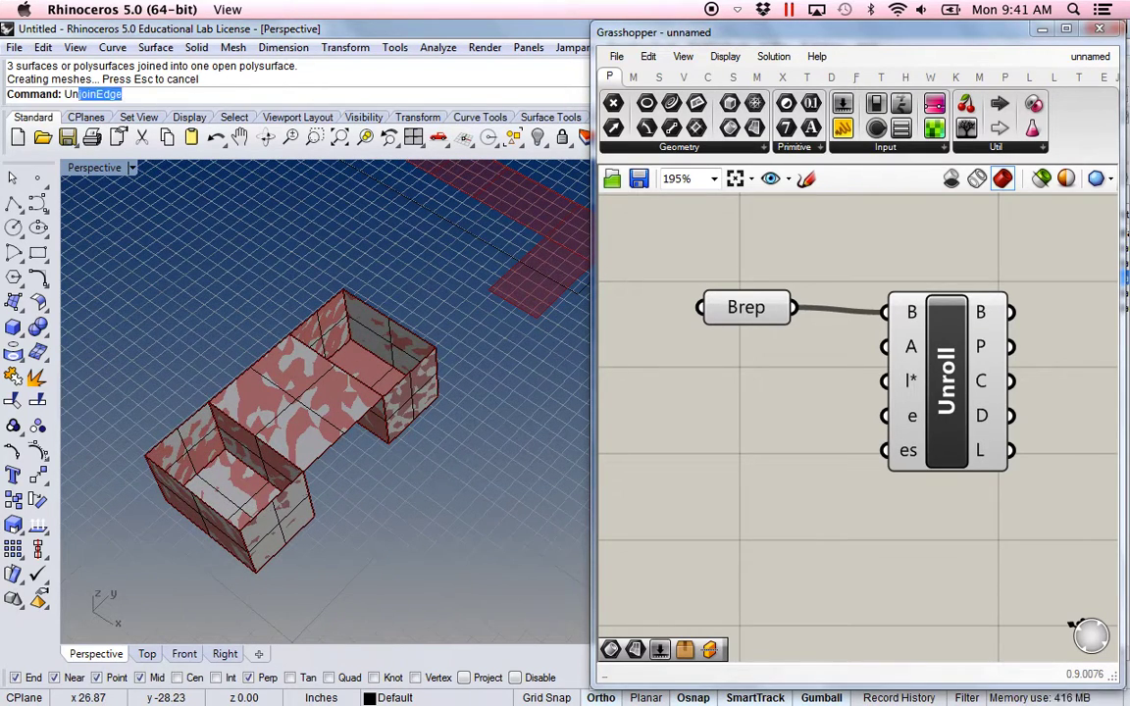
pyautogui.press('Return')
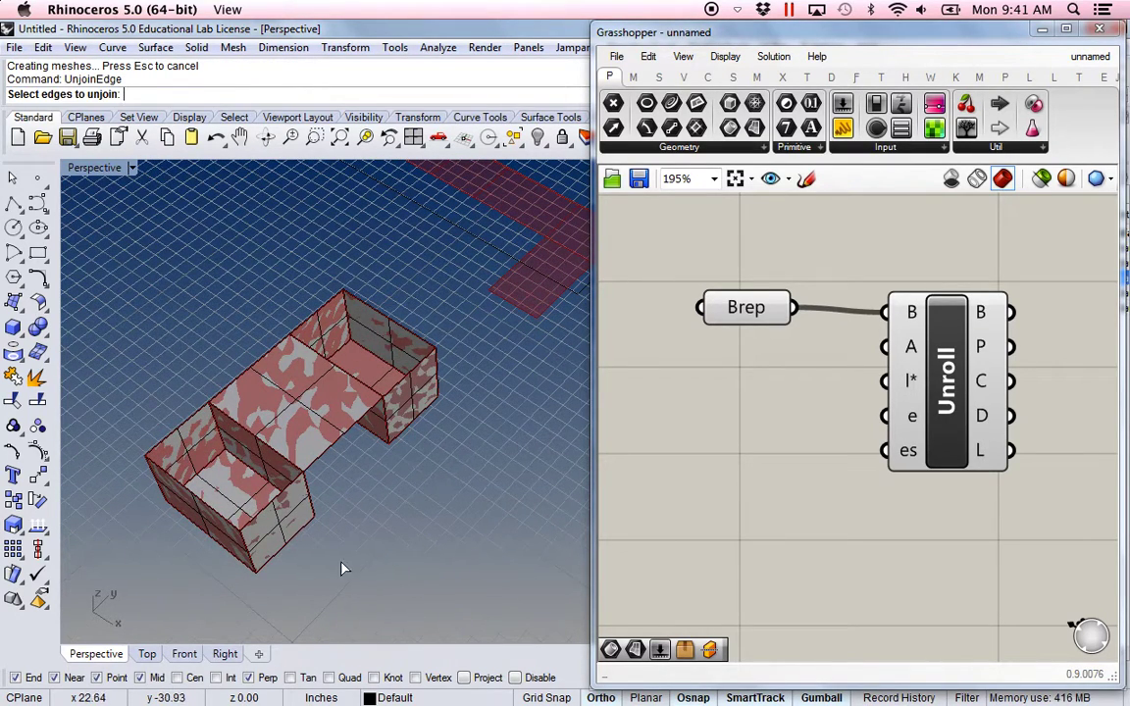
pyautogui.click(249, 556)
pyautogui.click(308, 503)
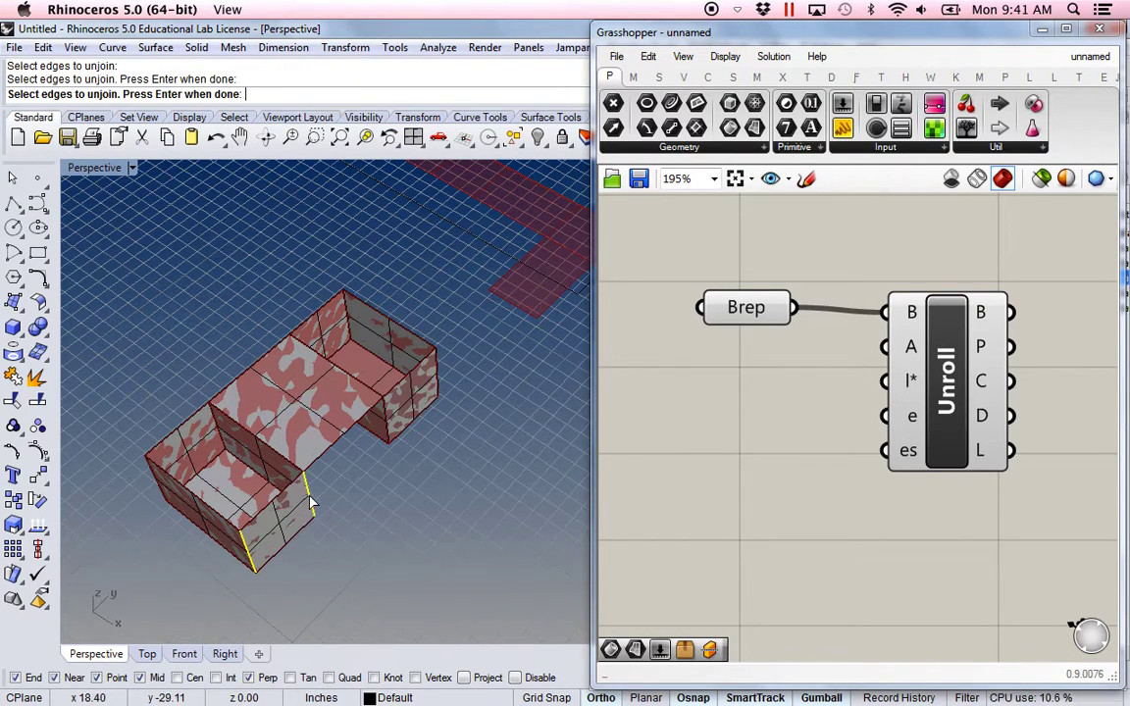
pyautogui.click(221, 442)
pyautogui.click(158, 481)
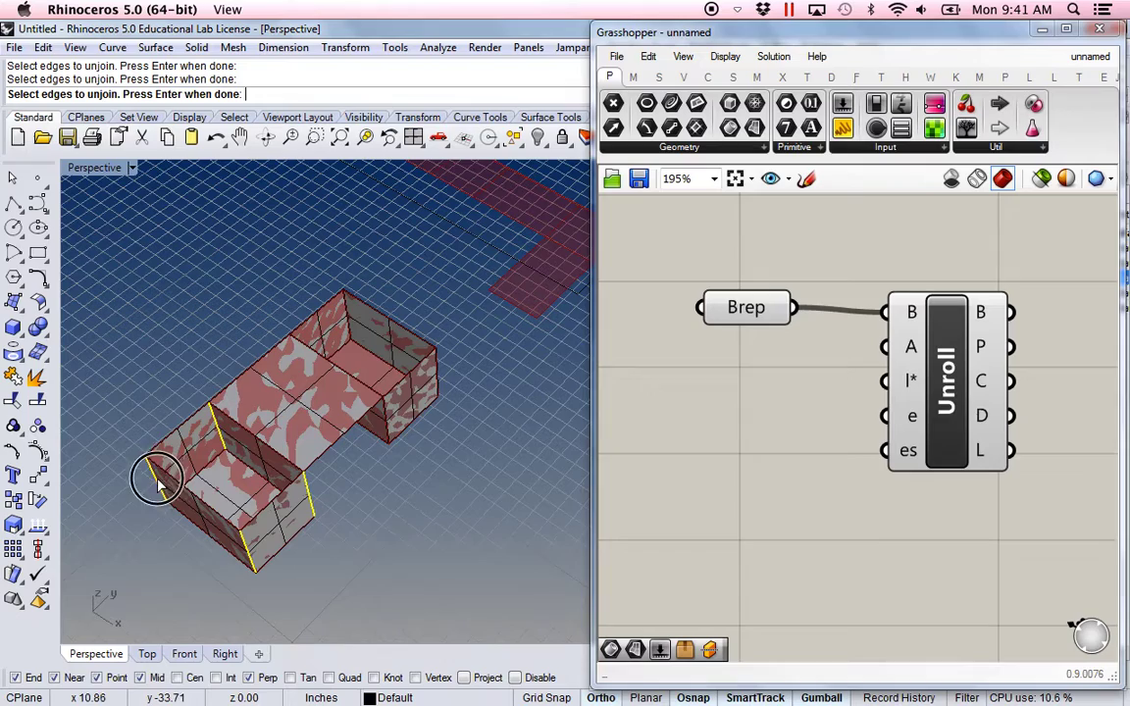
# Add the four vertical corner edges of the original box to the selection and unjoin all the selected edges.
pyautogui.click(438, 375)
pyautogui.click(387, 420)
pyautogui.keyDown('shift'); pyautogui.moveTo(377, 391); pyautogui.dragTo(389, 335, button='right'); pyautogui.keyUp('shift')
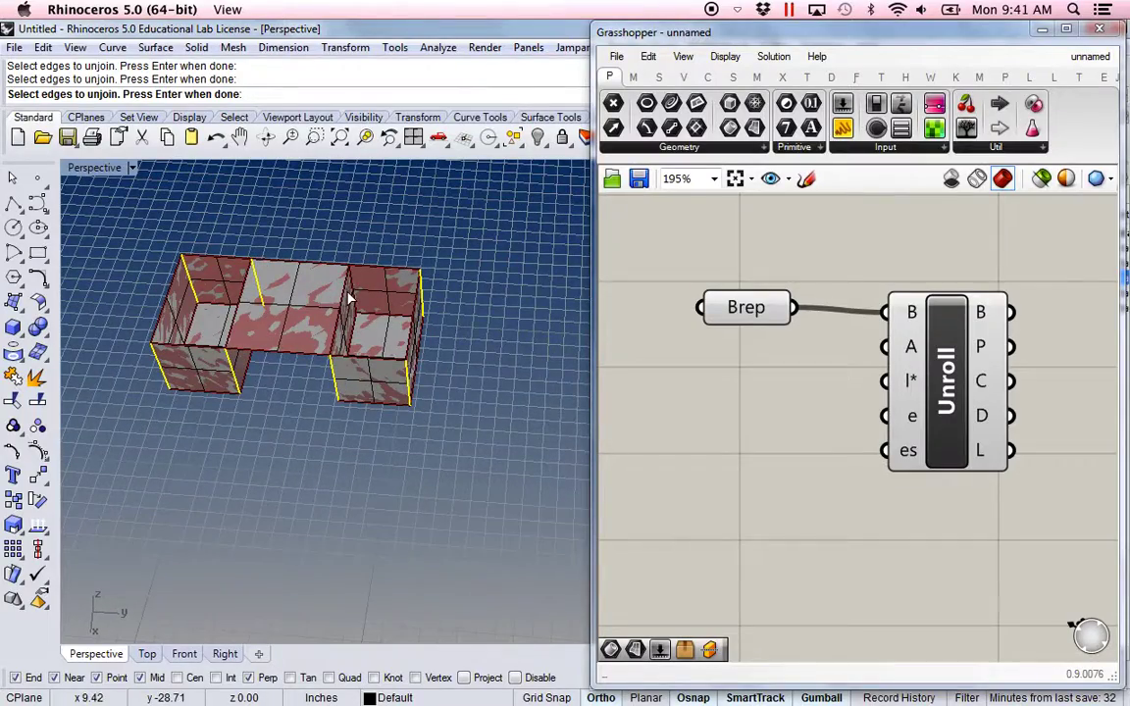
pyautogui.click(354, 297)
pyautogui.moveTo(354, 299); pyautogui.dragTo(338, 453, button='right')
pyautogui.scroll(-4, 441, 428)
pyautogui.press('Return')
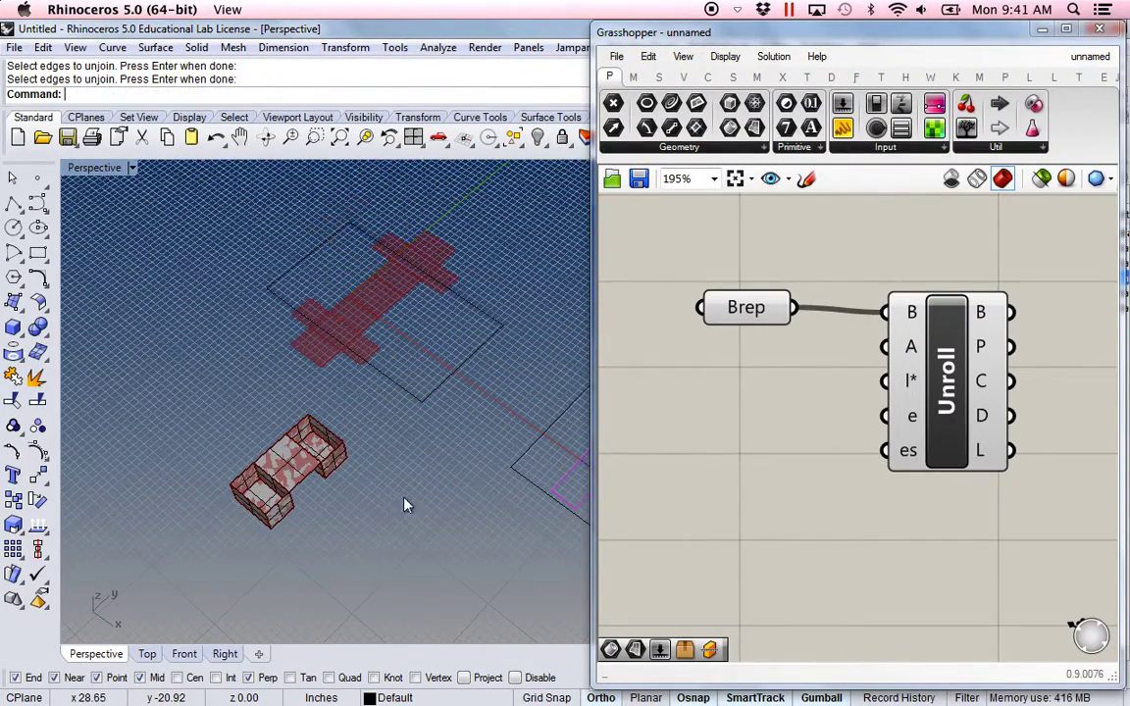
# Rotate the sheet outline at the origin by 90 degrees.
pyautogui.moveTo(391, 356); pyautogui.dragTo(363, 446, button='right')
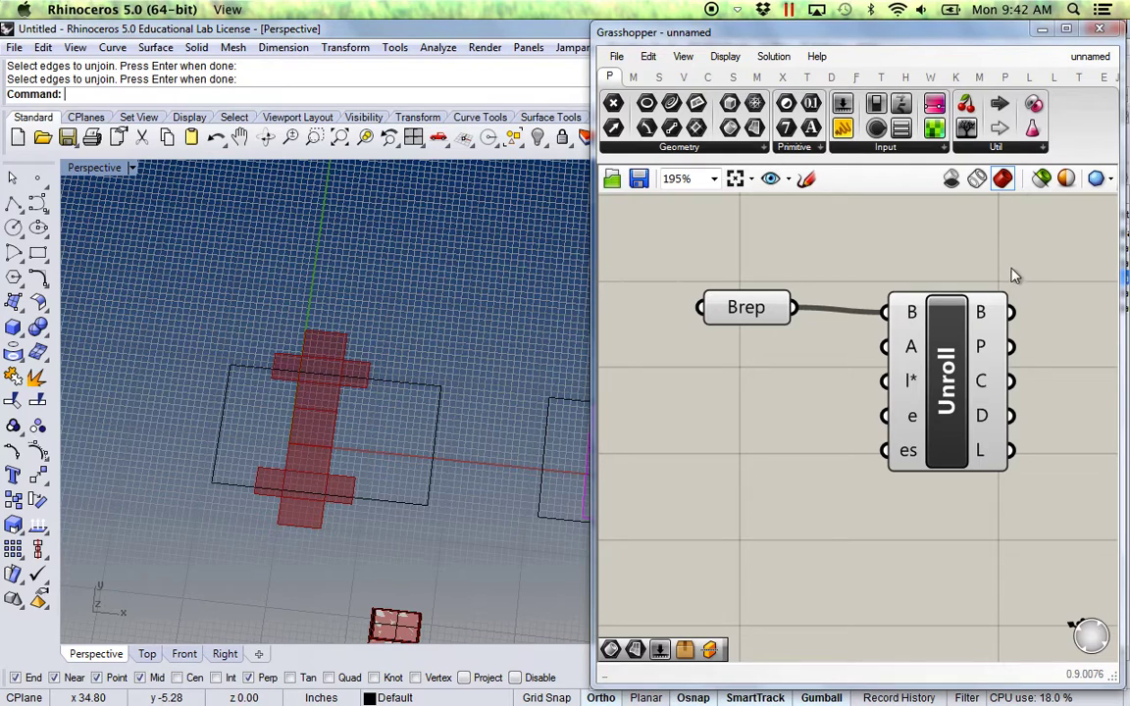
pyautogui.moveTo(1014, 273); pyautogui.dragTo(976, 289, button='right')
pyautogui.keyDown('shift'); pyautogui.moveTo(344, 504); pyautogui.dragTo(333, 487, button='right'); pyautogui.keyUp('shift')
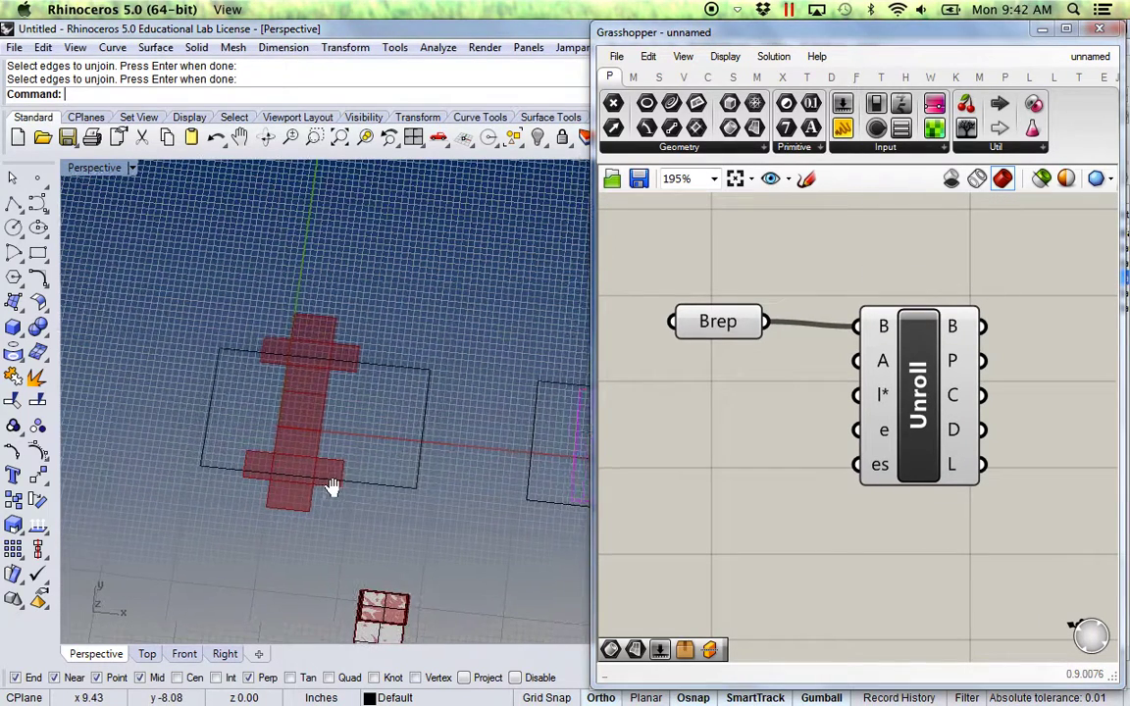
pyautogui.click(396, 486)
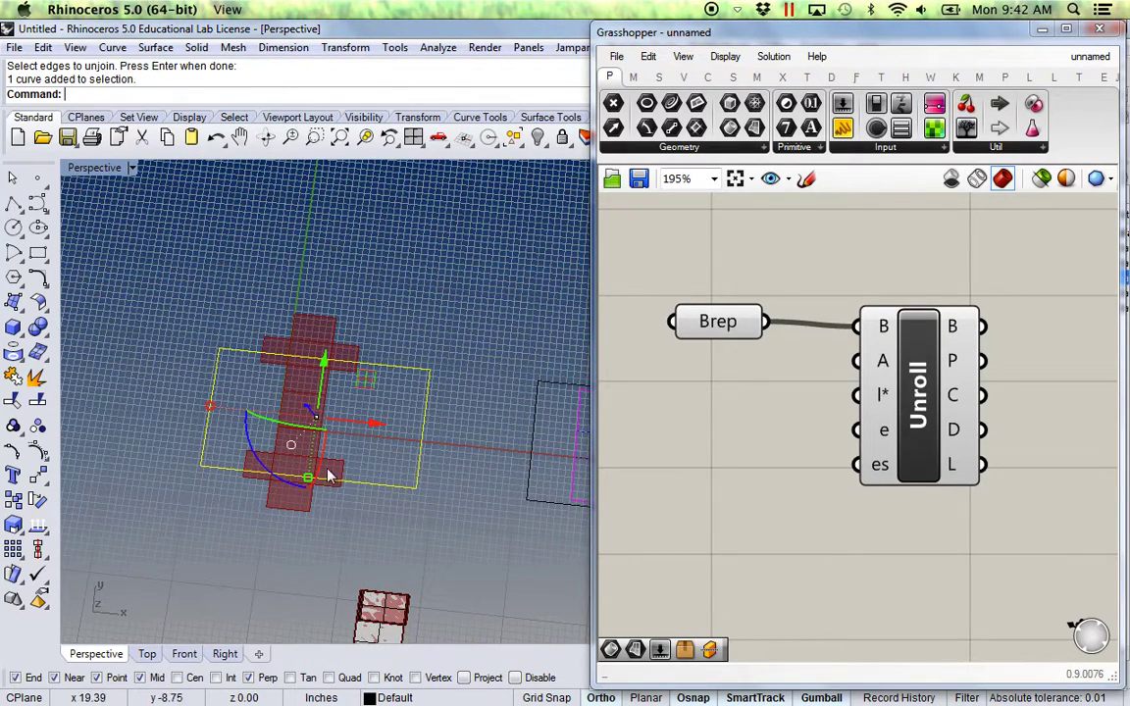
pyautogui.click(251, 448)
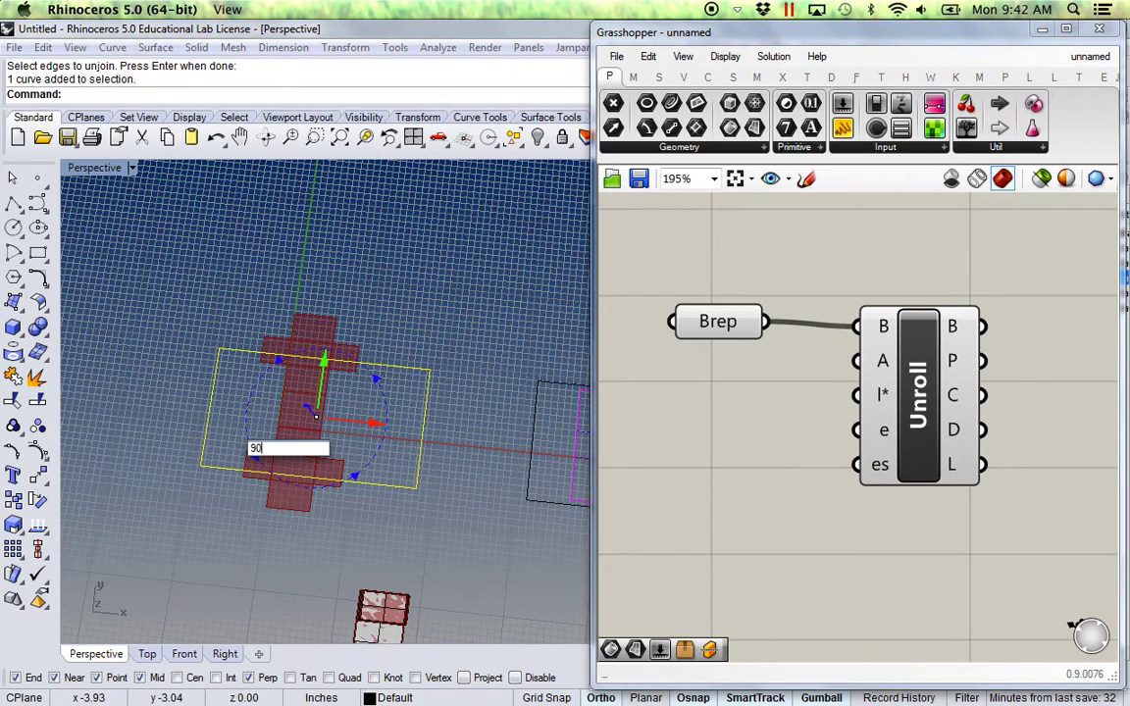
pyautogui.press('Return')
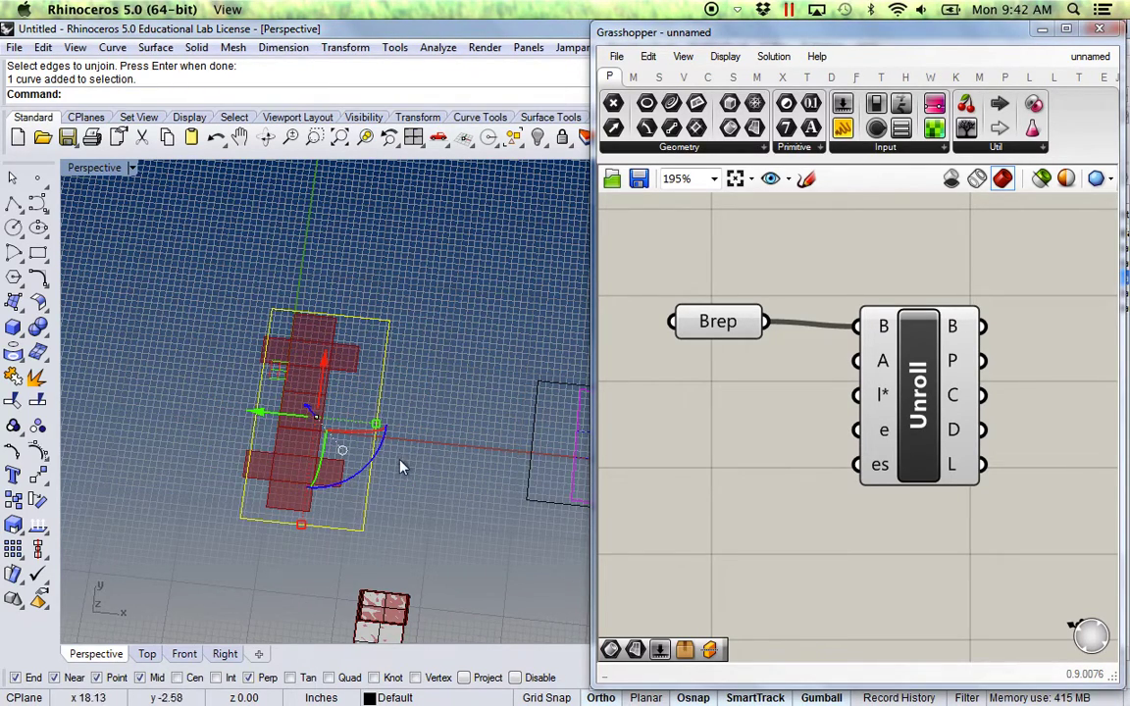
# Move the rotated sheet outline so that it encloses the whole unrolled shape.
pyautogui.moveTo(254, 413); pyautogui.dragTo(241, 411)
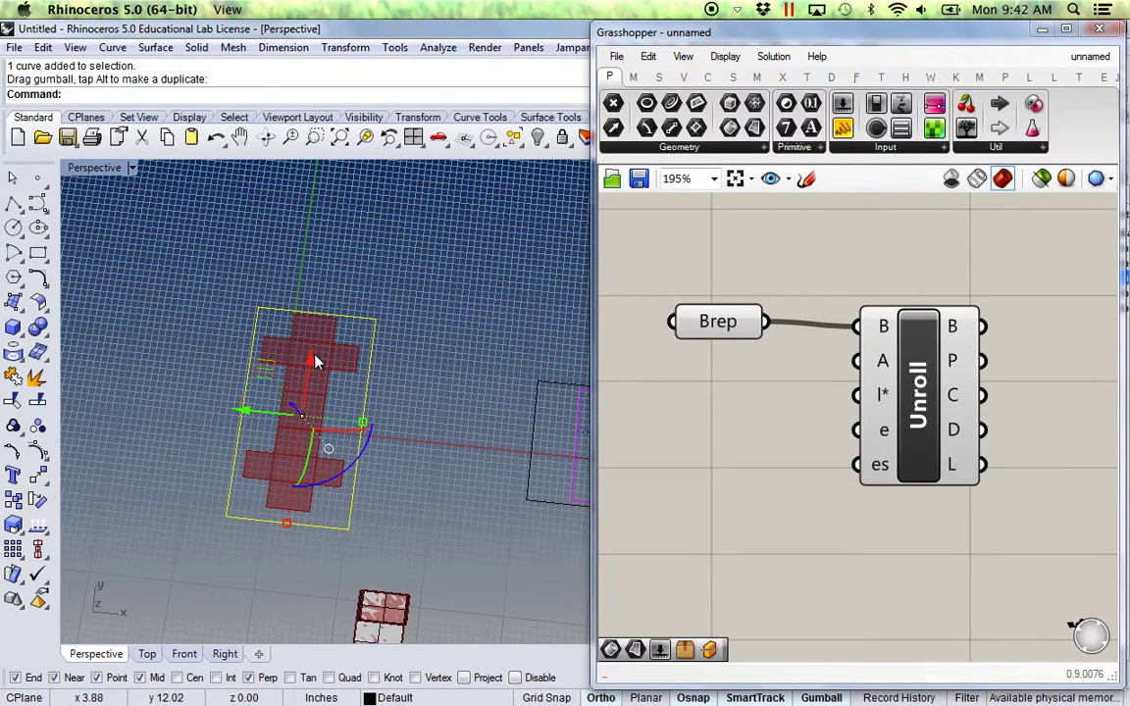
pyautogui.moveTo(314, 359); pyautogui.dragTo(313, 354)
pyautogui.click(415, 446)
pyautogui.keyDown('shift'); pyautogui.moveTo(428, 448); pyautogui.dragTo(408, 464, button='right'); pyautogui.keyUp('shift')
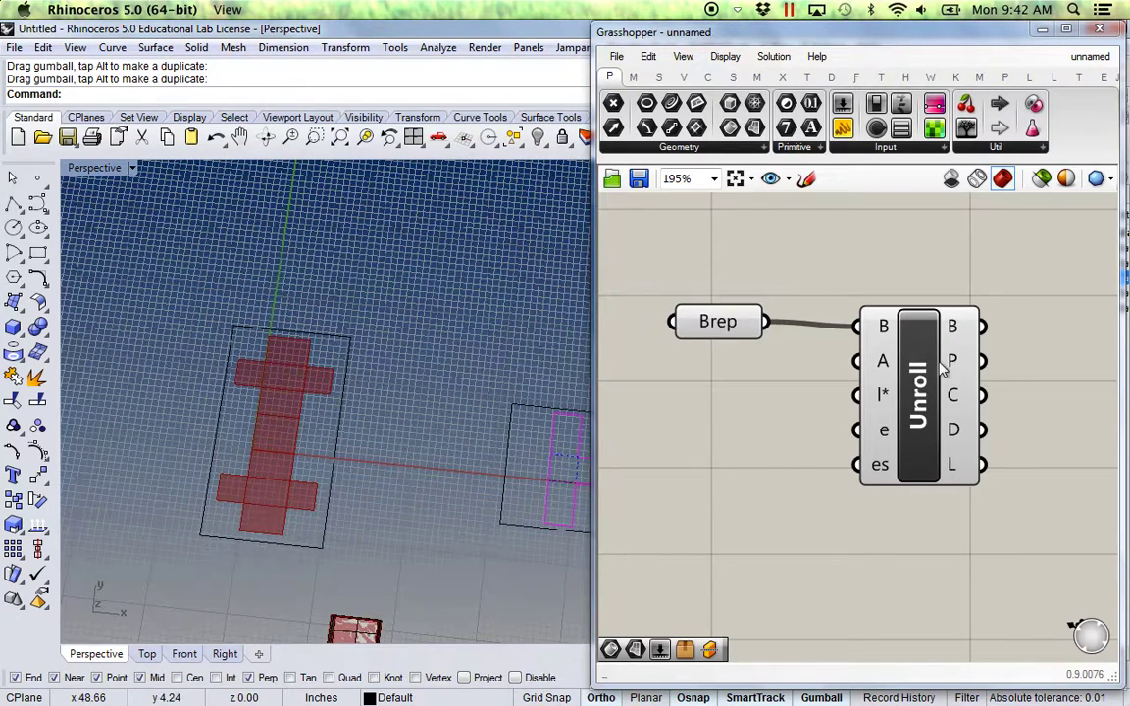
# Bake the B output of Unroll as grouped surfaces on the Default layer.
pyautogui.rightClick(952, 324)
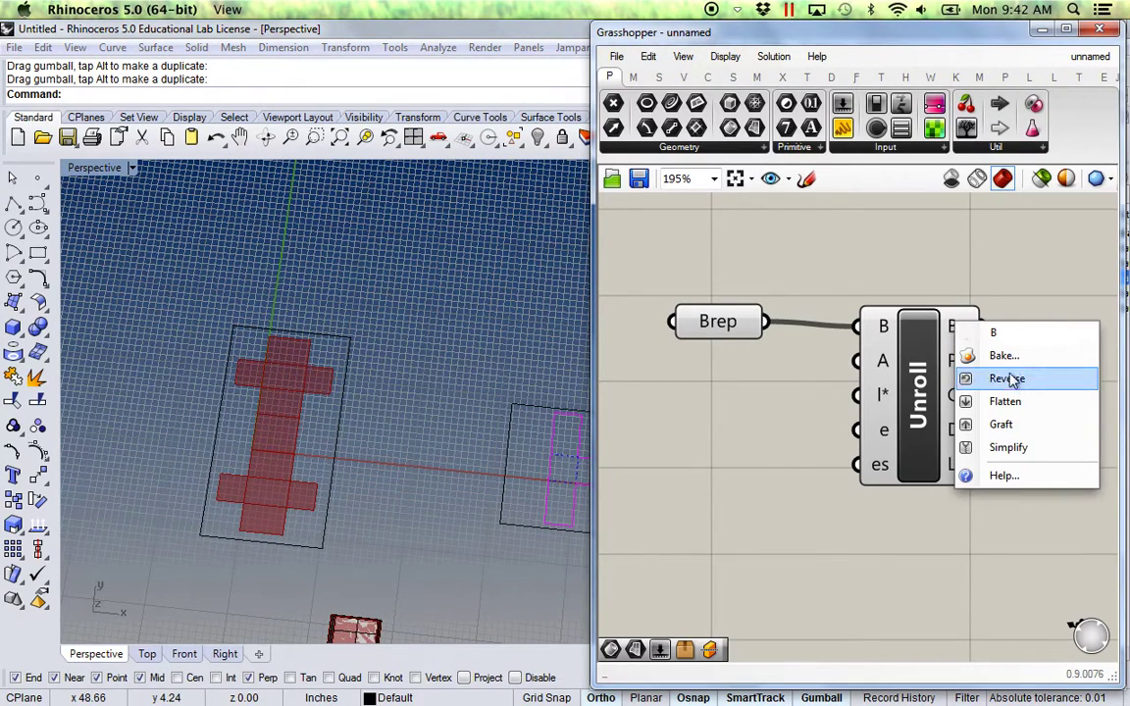
pyautogui.click(1004, 356)
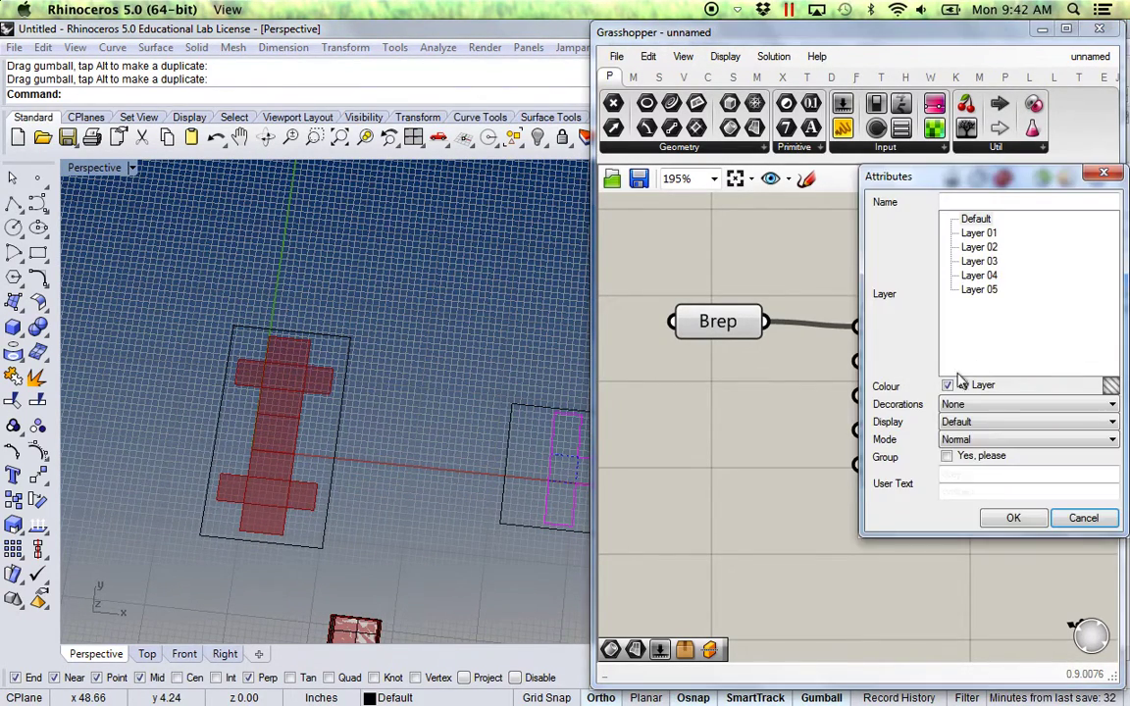
pyautogui.click(947, 458)
pyautogui.click(1010, 517)
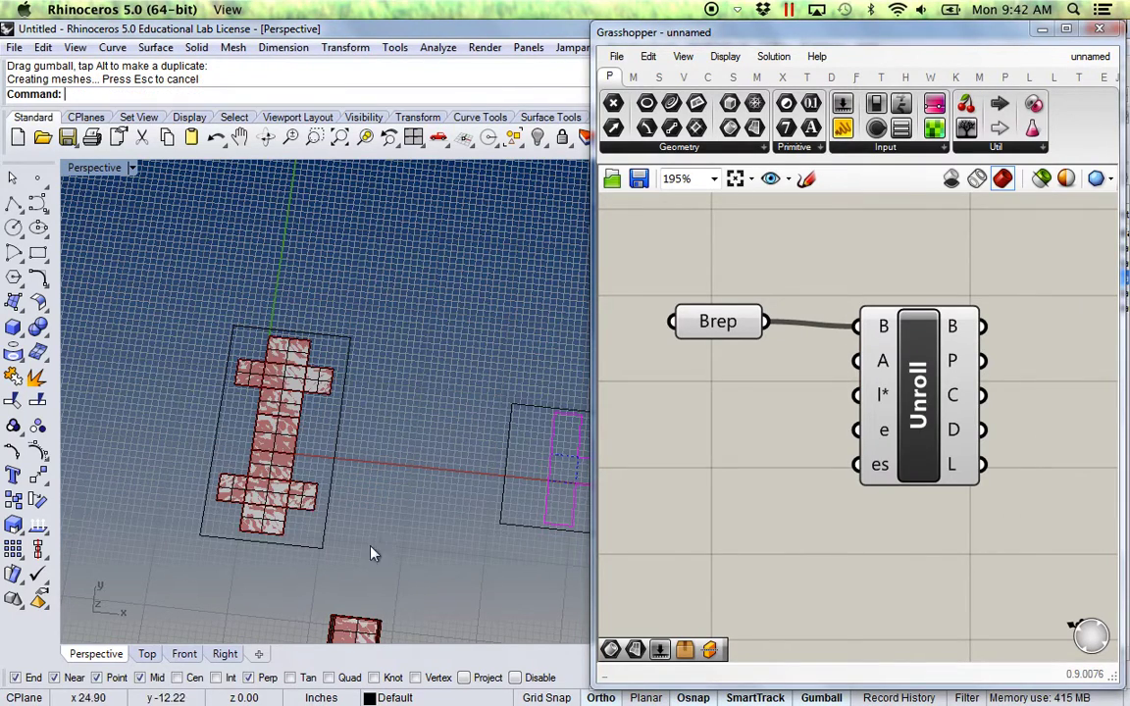
# Copy the baked flat surfaces together with their sheet outline to free space beyond the first finished sheet.
pyautogui.keyDown('shift'); pyautogui.moveTo(426, 521); pyautogui.dragTo(360, 544, button='right'); pyautogui.keyUp('shift')
pyautogui.click(285, 503)
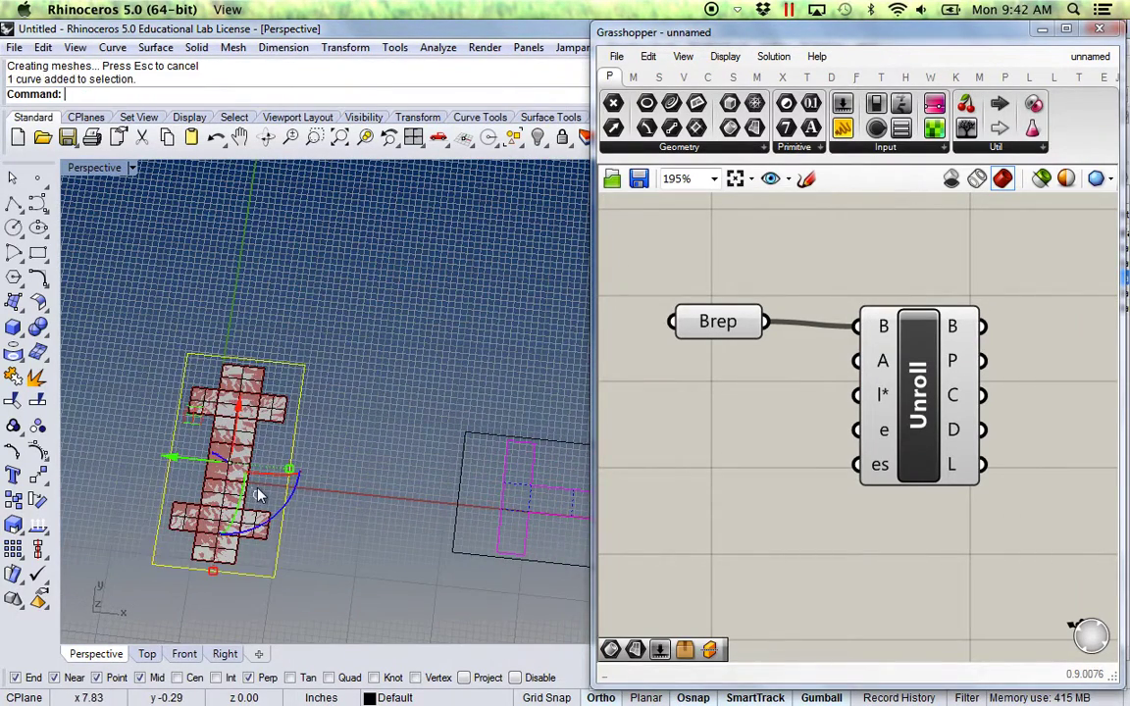
pyautogui.keyDown('shift'); pyautogui.click(264, 402); pyautogui.keyUp('shift')
pyautogui.scroll(-6, 339, 452)
pyautogui.keyDown('shift'); pyautogui.moveTo(404, 442); pyautogui.dragTo(267, 383, button='right'); pyautogui.keyUp('shift')
pyautogui.moveTo(202, 410); pyautogui.dragTo(549, 433)
pyautogui.press('alt')
pyautogui.click(438, 312)
pyautogui.keyDown('shift'); pyautogui.moveTo(389, 403); pyautogui.dragTo(296, 370, button='right'); pyautogui.keyUp('shift')
pyautogui.scroll(4, 385, 407)
pyautogui.keyDown('shift'); pyautogui.moveTo(388, 421); pyautogui.dragTo(360, 428, button='right'); pyautogui.keyUp('shift')
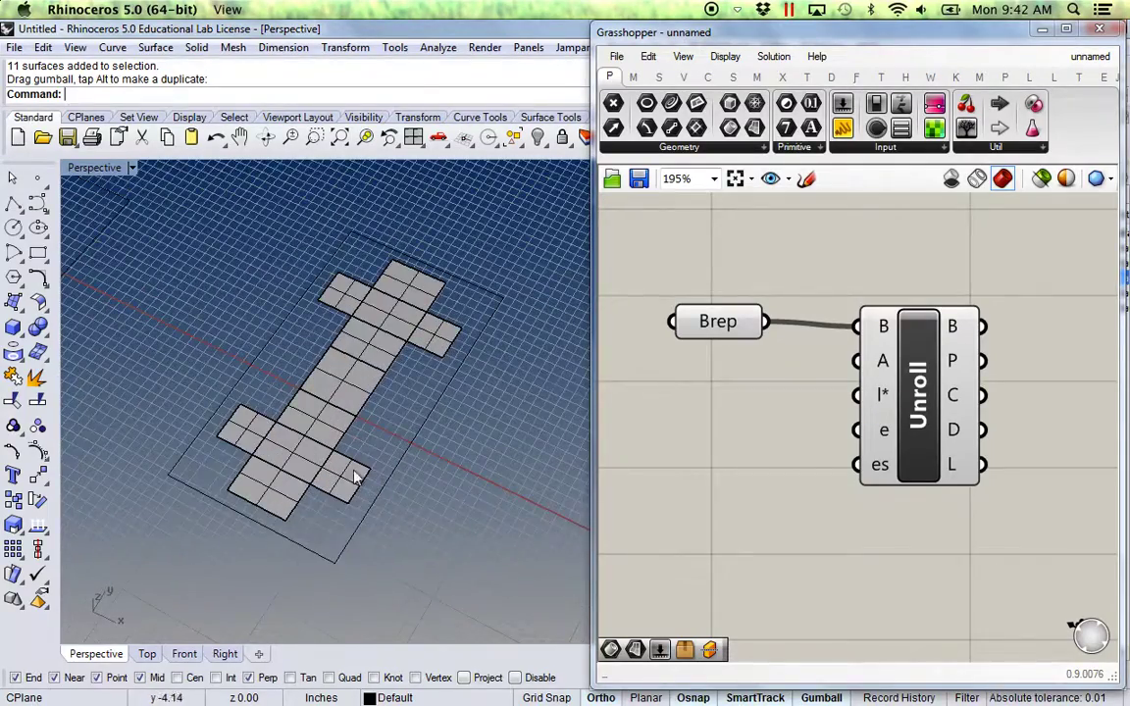
pyautogui.scroll(-8, 312, 392)
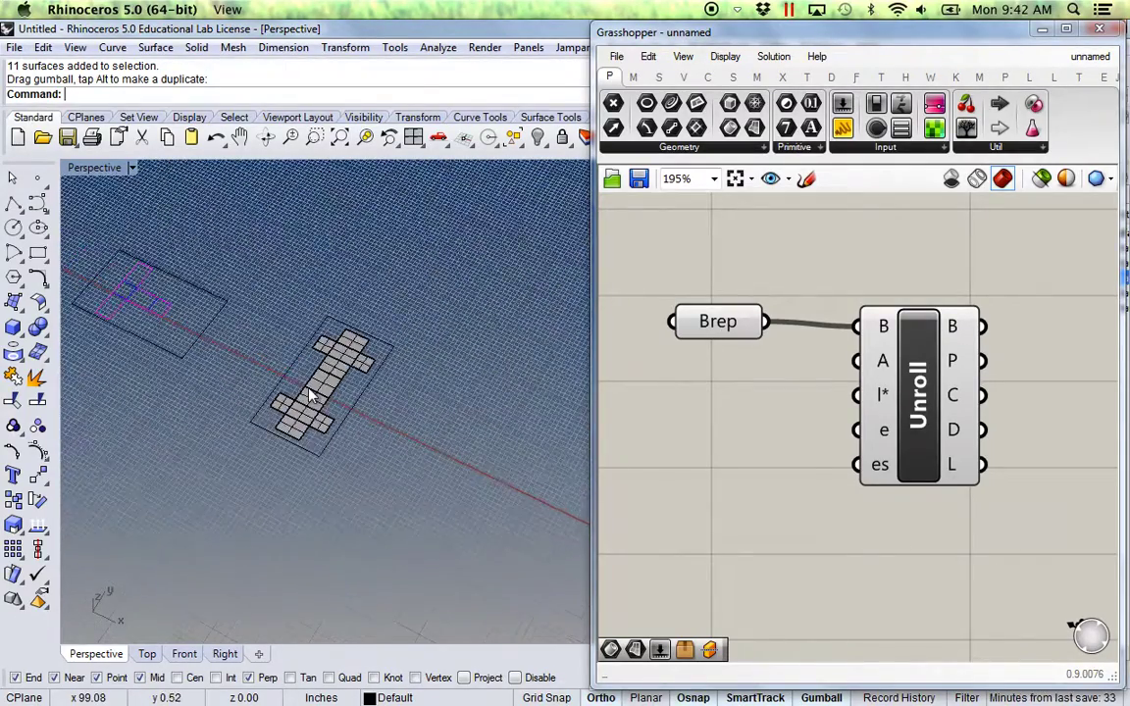